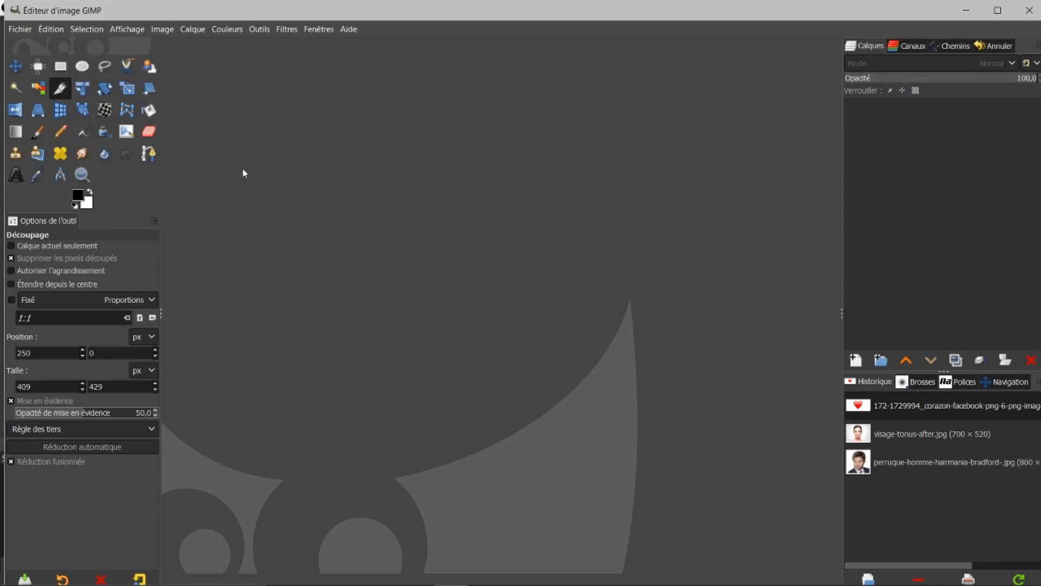
Step: Create a new blank image of 1920 x 1080 pixels
{"action": "left_click", "coordinate": [17, 30]}
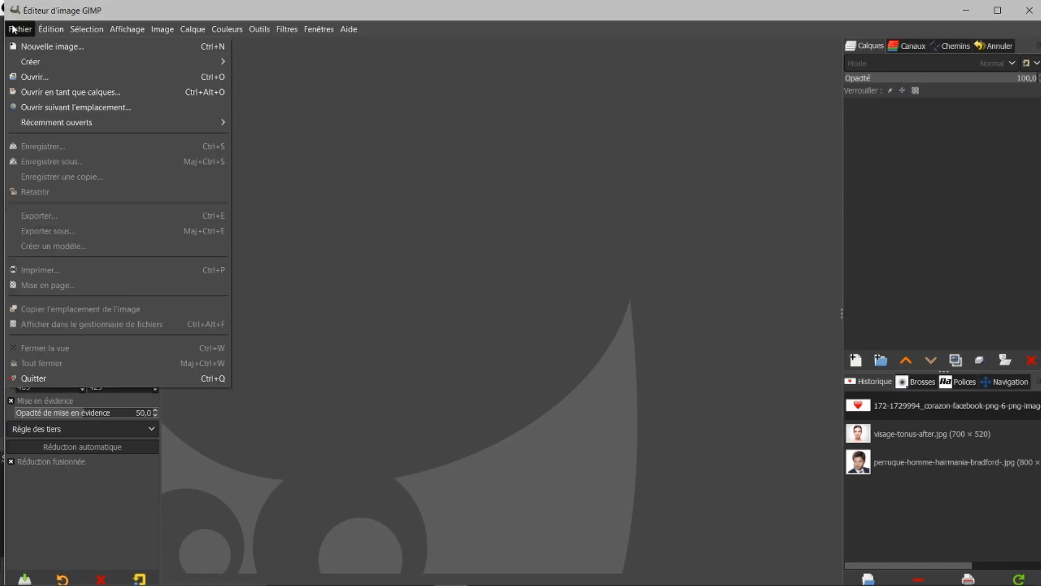
{"action": "left_click", "coordinate": [31, 46]}
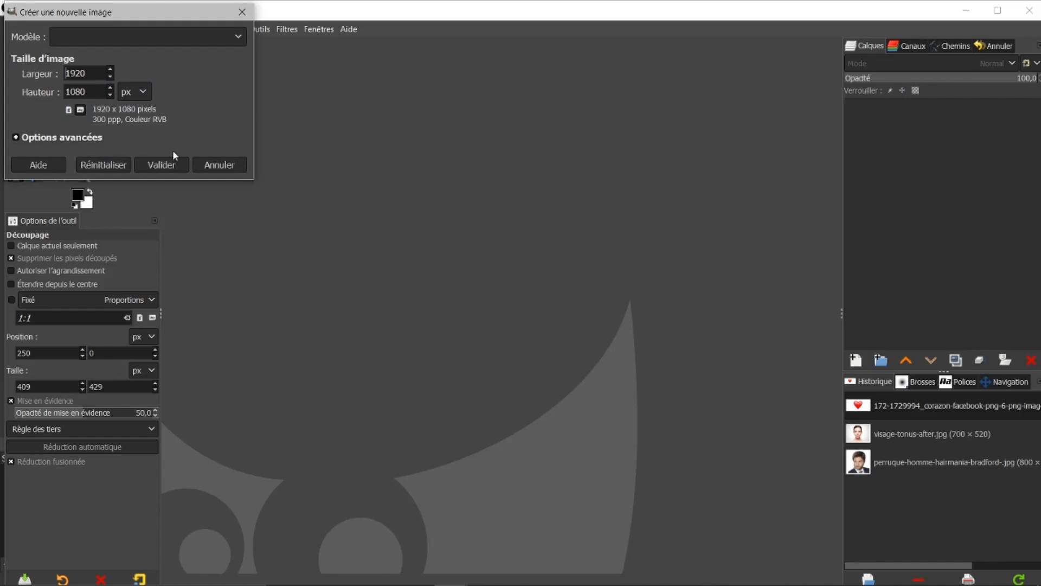
{"action": "left_click", "coordinate": [161, 165]}
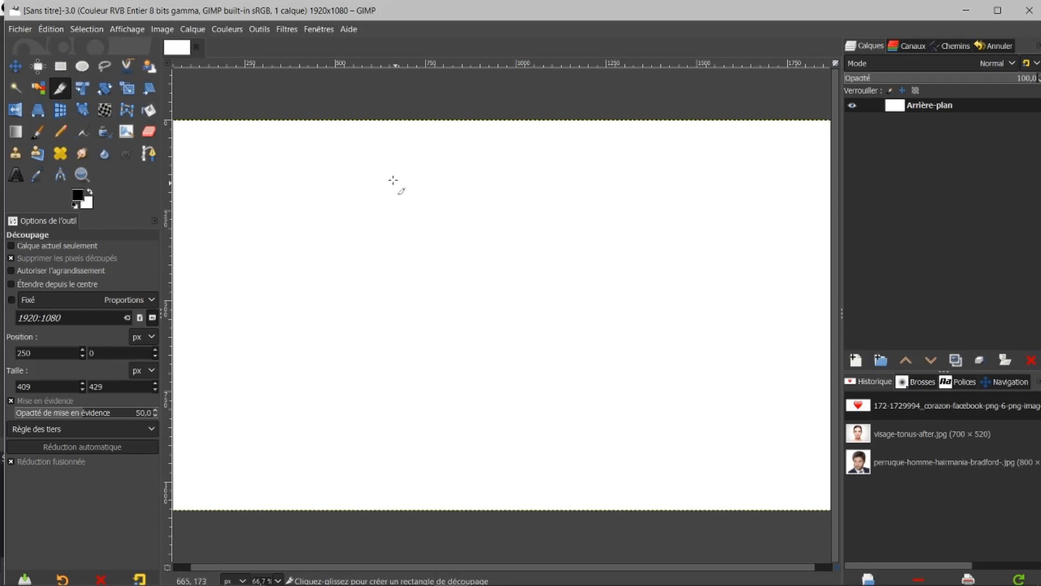
Step: Set the foreground colour to pink ee9c9c and fill the whole background layer with it
{"action": "left_click", "coordinate": [80, 195]}
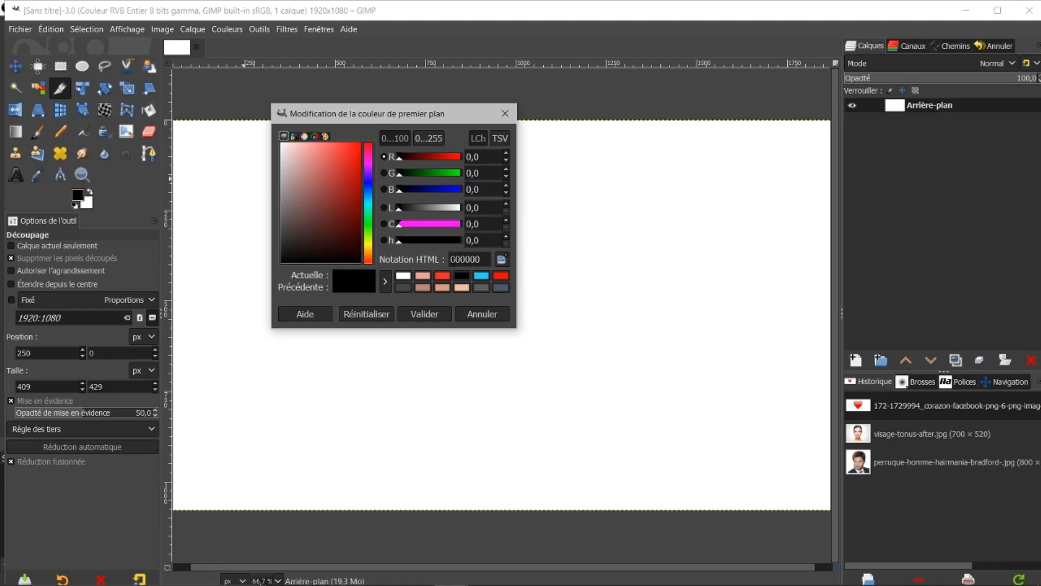
{"action": "left_click", "coordinate": [426, 277]}
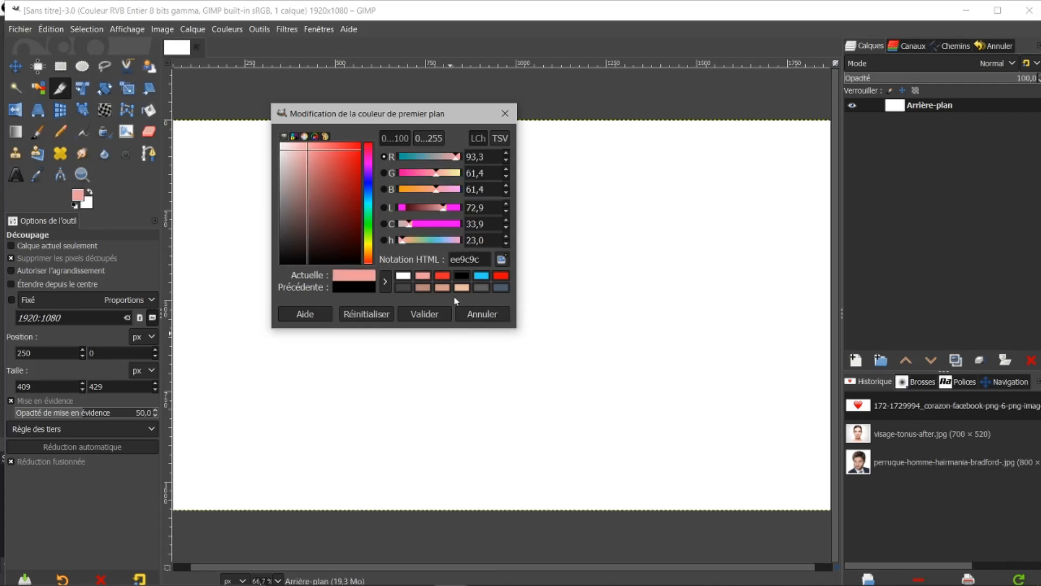
{"action": "left_click", "coordinate": [426, 314]}
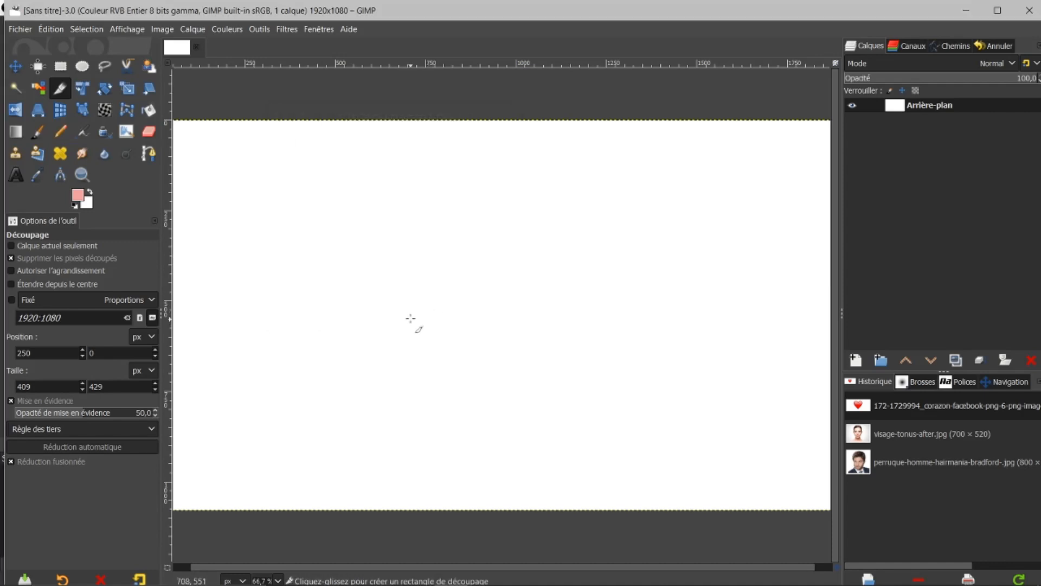
{"action": "left_click", "coordinate": [149, 111]}
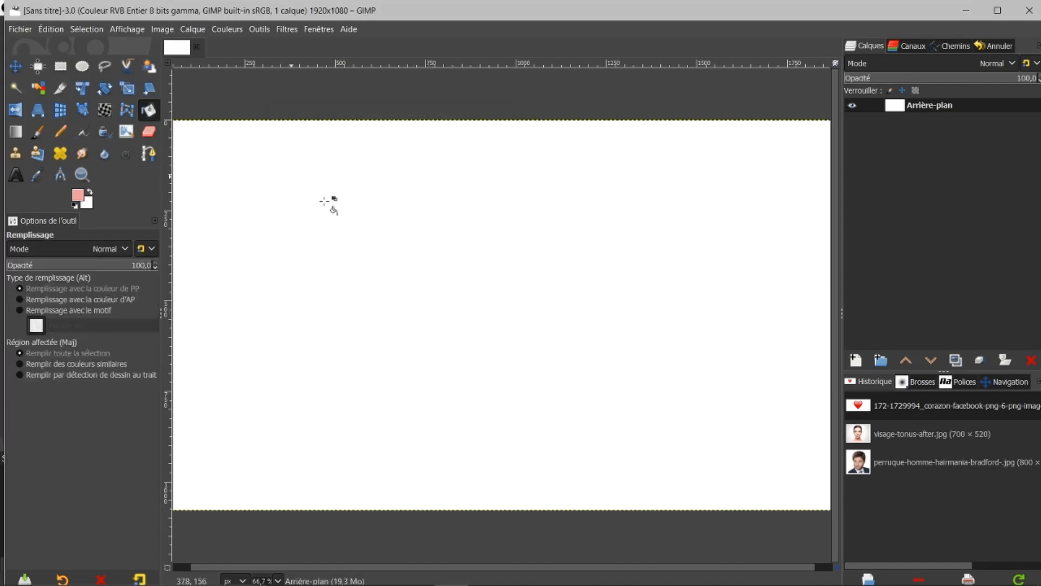
{"action": "left_click", "coordinate": [391, 253]}
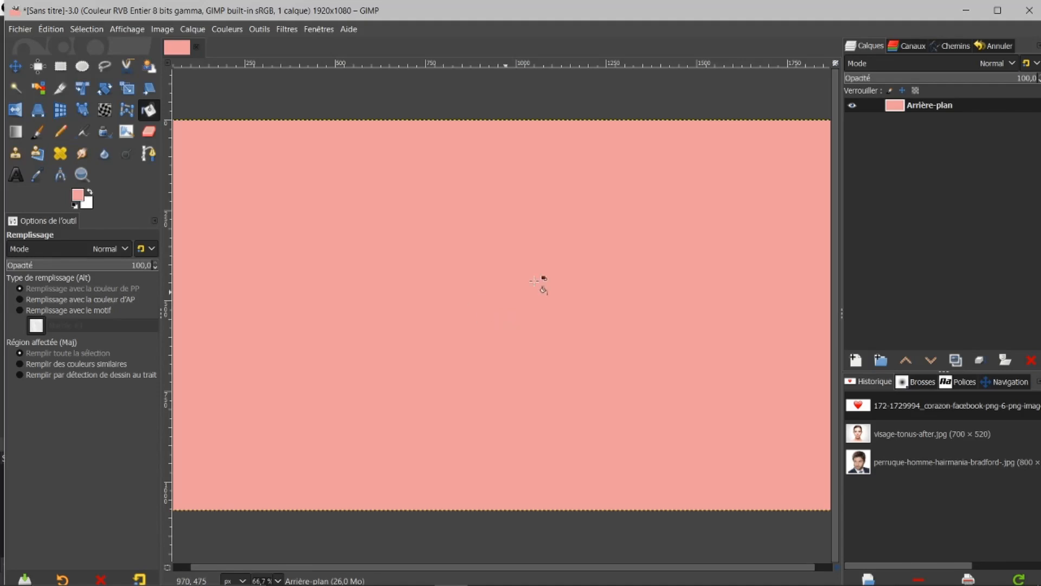
Step: Reset the colours to default black and white and add the text "GIMP" in Aero Medium Italic at 511 px
{"action": "left_click", "coordinate": [75, 205]}
{"action": "left_click", "coordinate": [16, 178]}
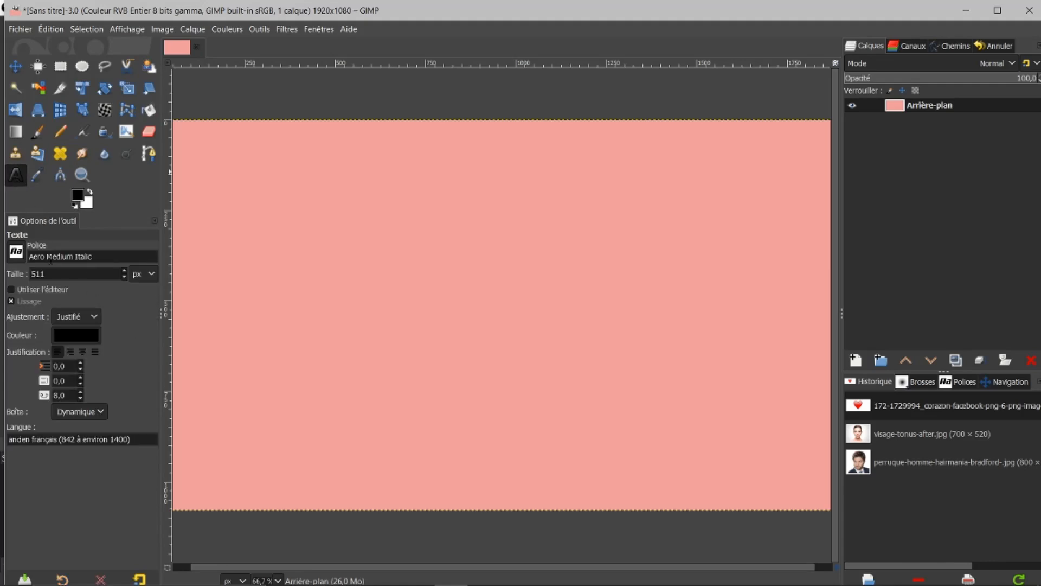
{"action": "left_click", "coordinate": [327, 283]}
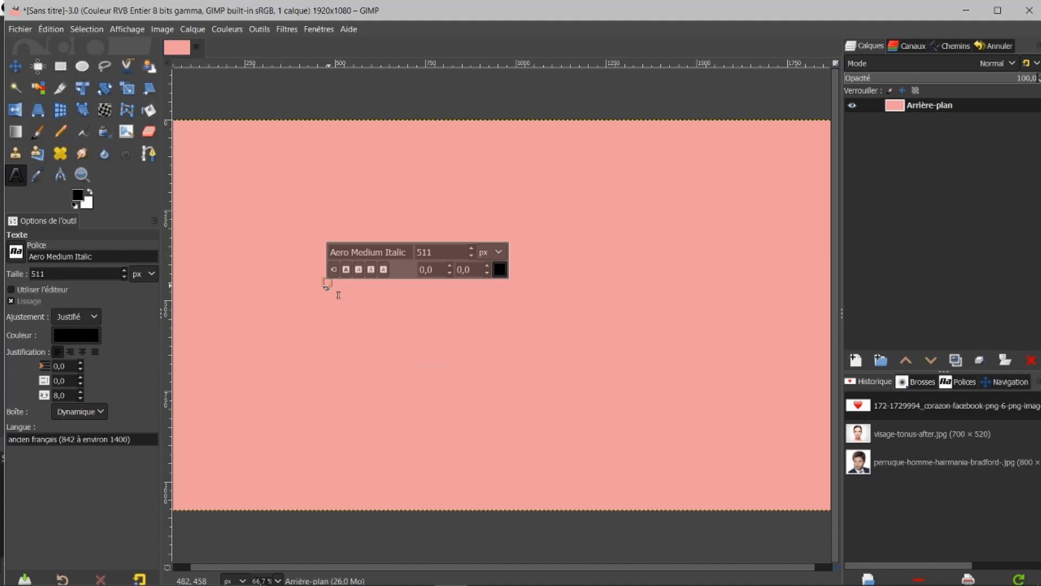
{"action": "type", "text": "GIMP"}
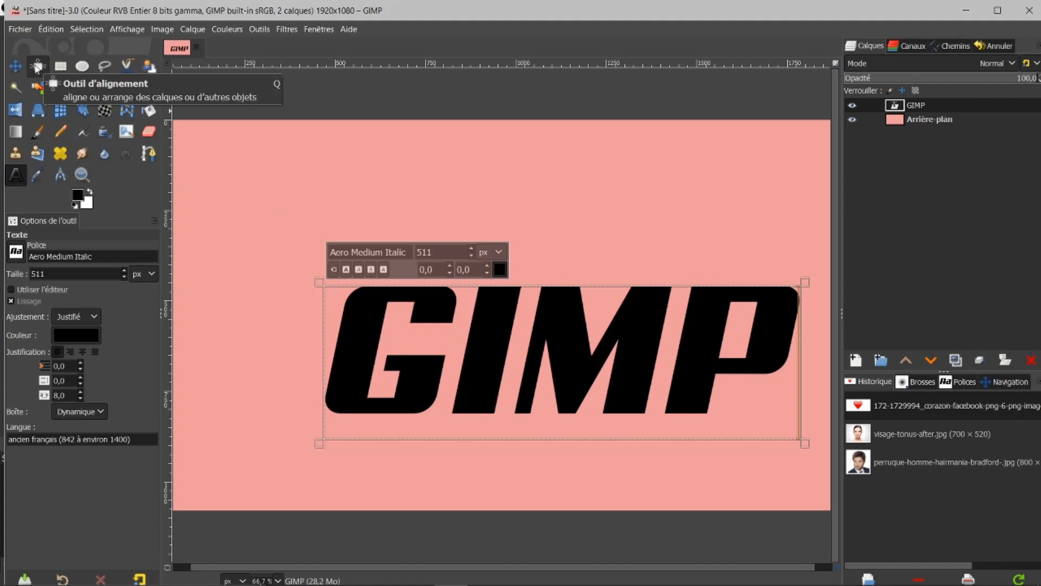
Step: Centre the GIMP text layer horizontally and vertically on the canvas with the alignment tool
{"action": "left_click", "coordinate": [37, 67]}
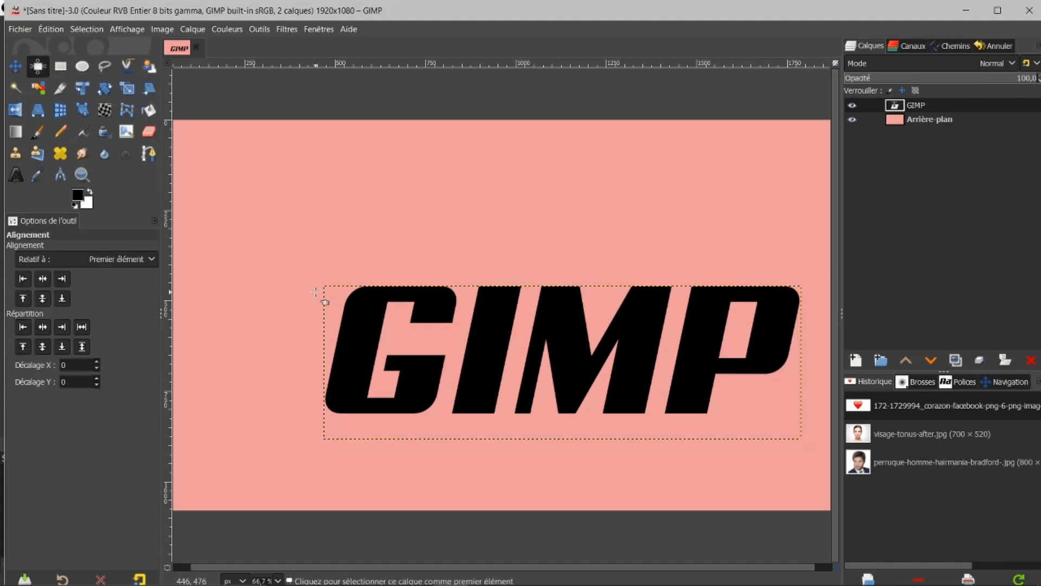
{"action": "left_click", "coordinate": [413, 347]}
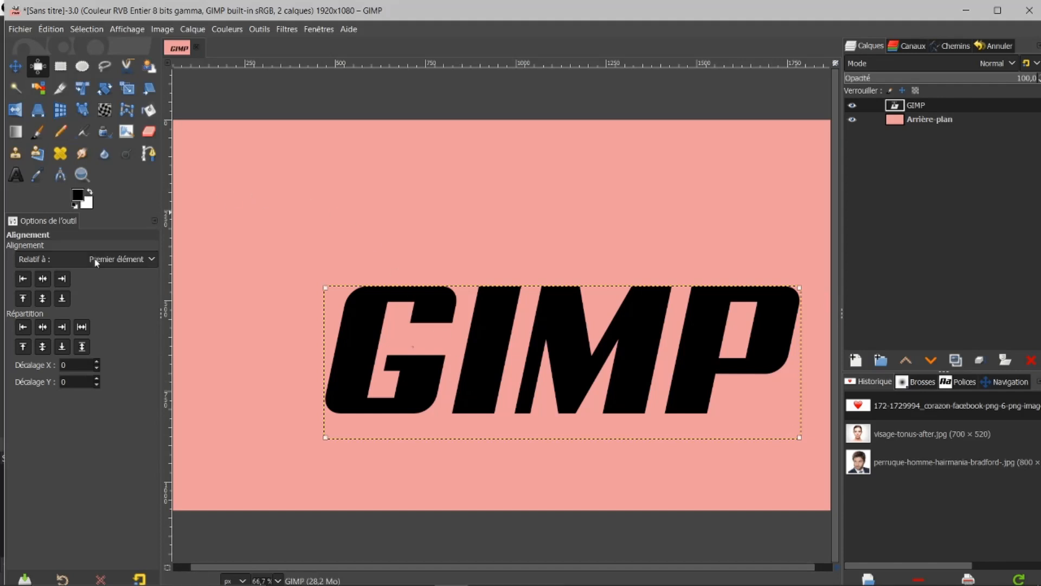
{"action": "left_click", "coordinate": [42, 278]}
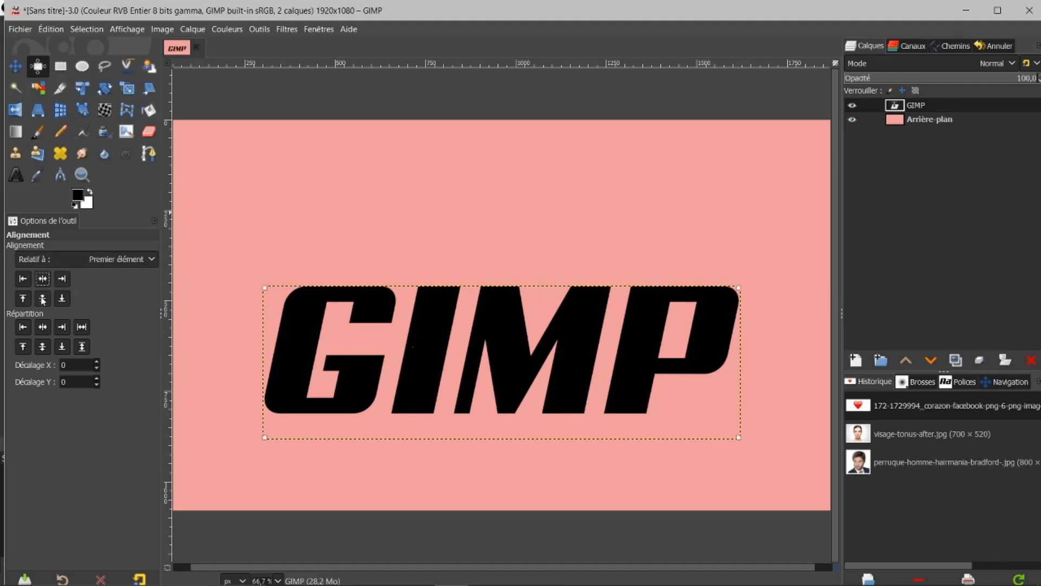
{"action": "left_click", "coordinate": [42, 299]}
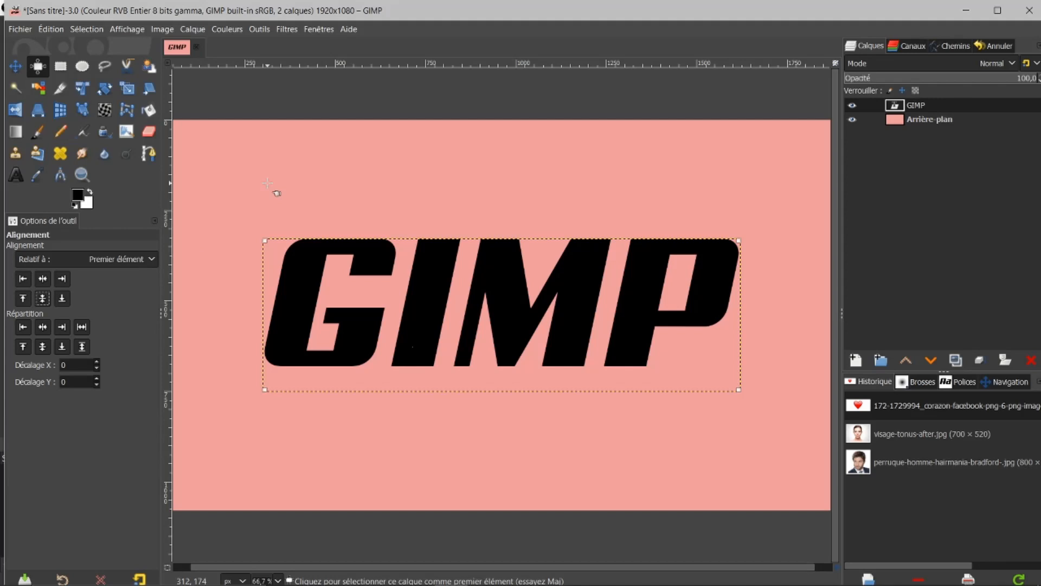
Step: Resize the GIMP text layer to the image dimensions
{"action": "left_click", "coordinate": [15, 67]}
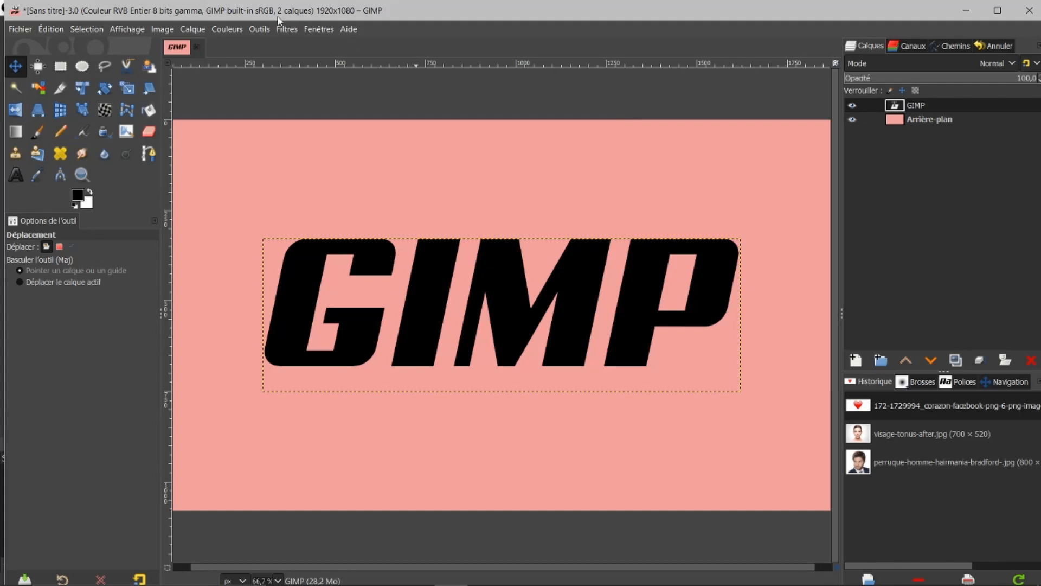
{"action": "left_click", "coordinate": [185, 26]}
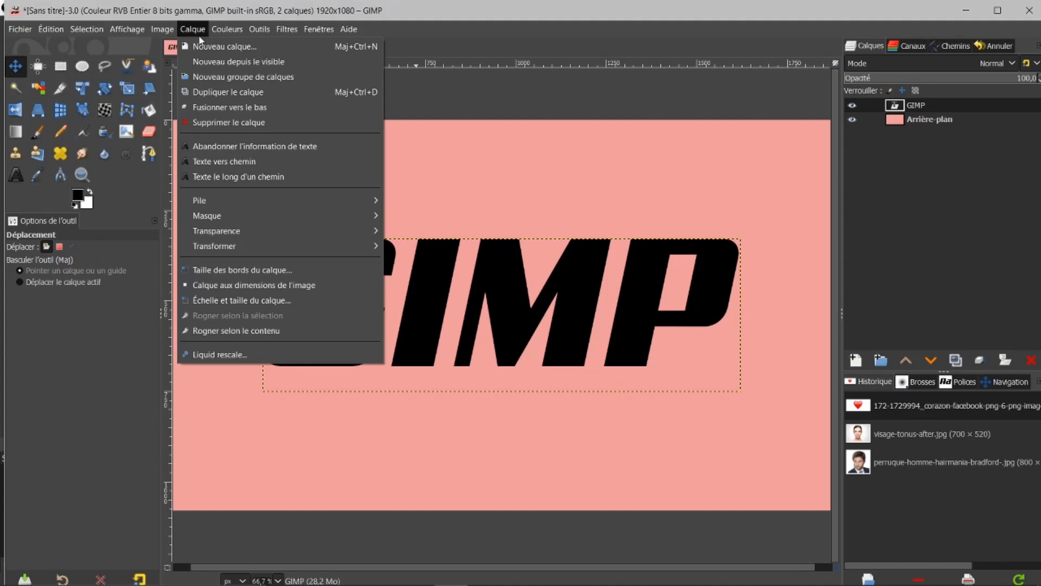
{"action": "left_click", "coordinate": [225, 285]}
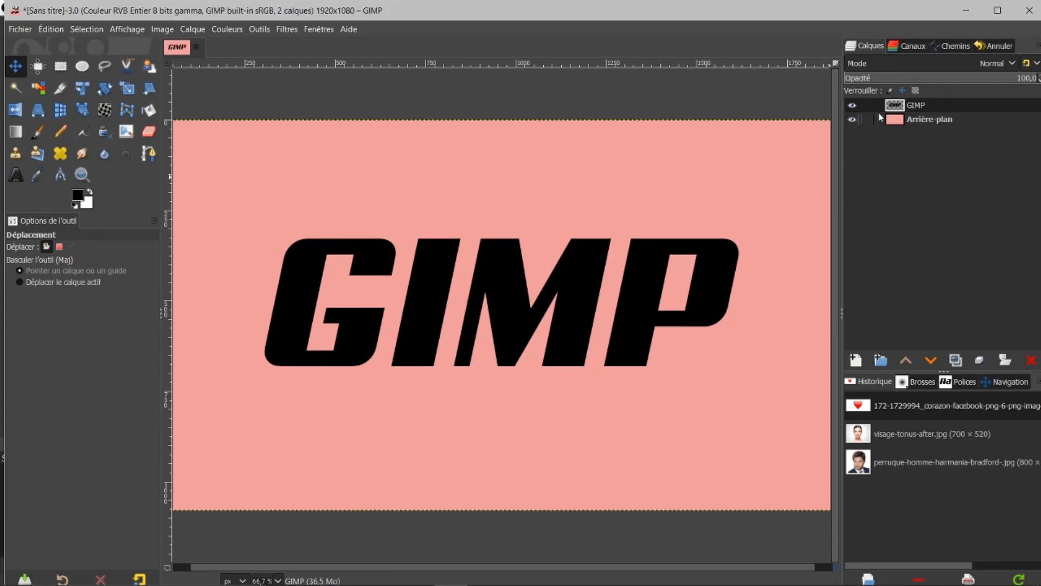
Step: Hide the GIMP text layer and add an alpha channel to the Arrière-plan layer
{"action": "left_click", "coordinate": [853, 106]}
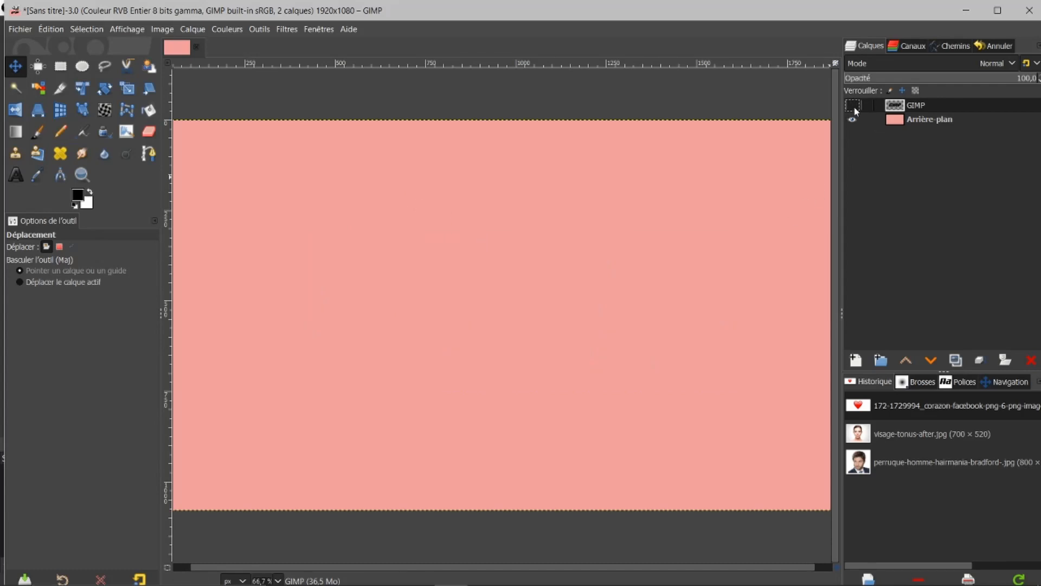
{"action": "left_click", "coordinate": [898, 121]}
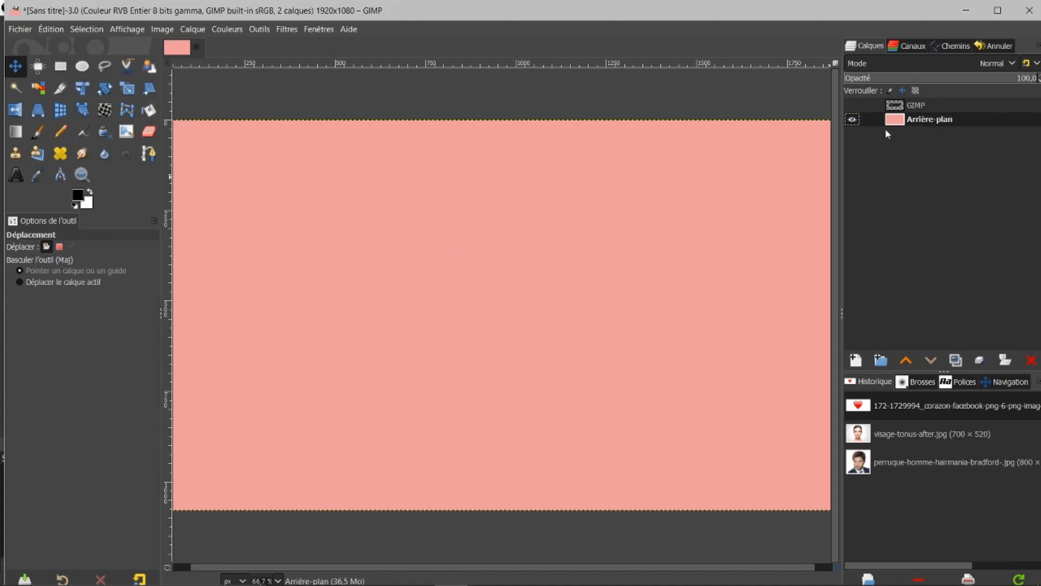
{"action": "right_click", "coordinate": [913, 121]}
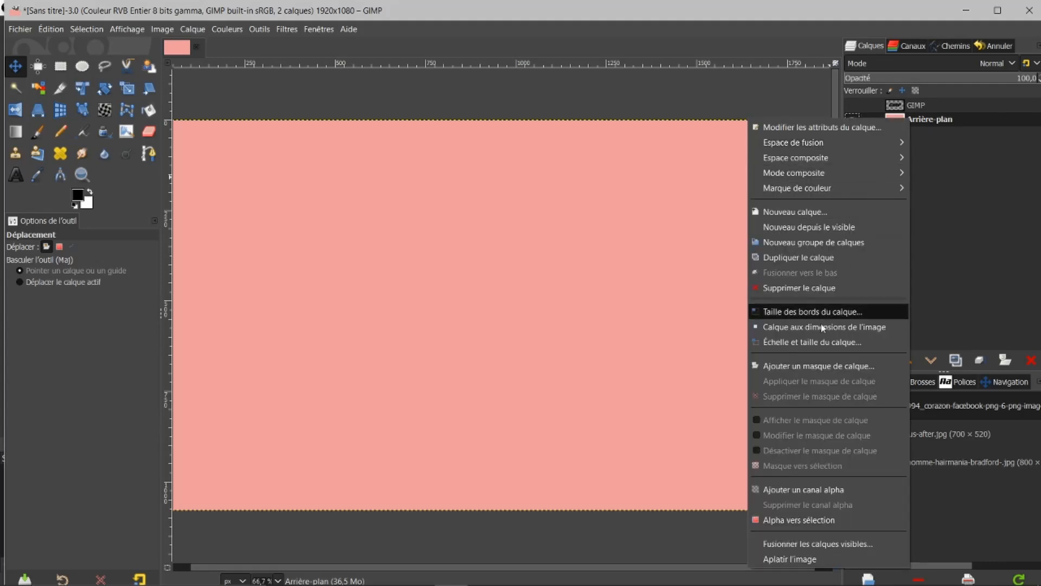
{"action": "left_click", "coordinate": [800, 490]}
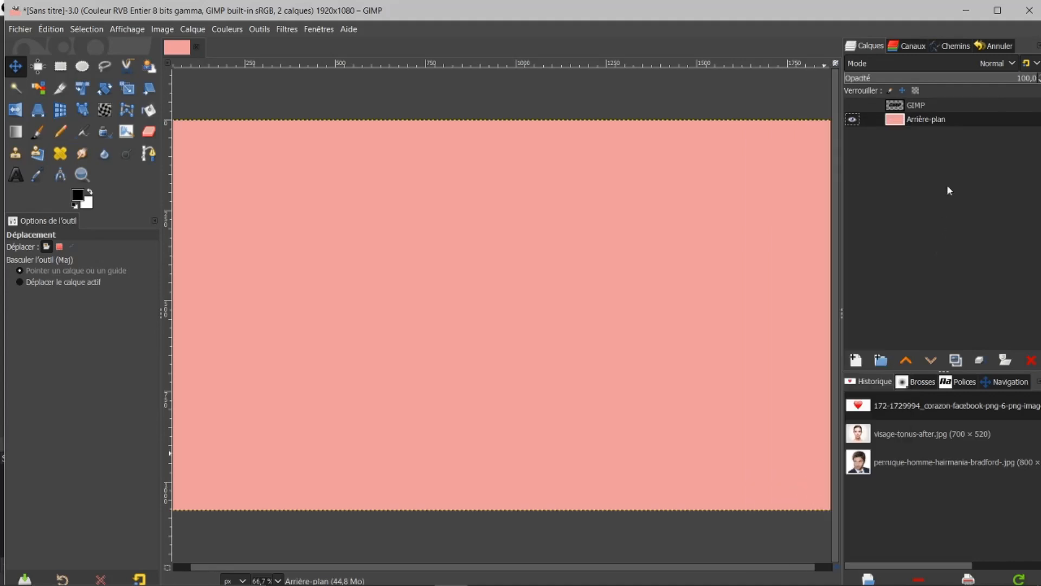
Step: Show the GIMP text layer again and turn its alpha into a selection of the letters
{"action": "left_click", "coordinate": [852, 106]}
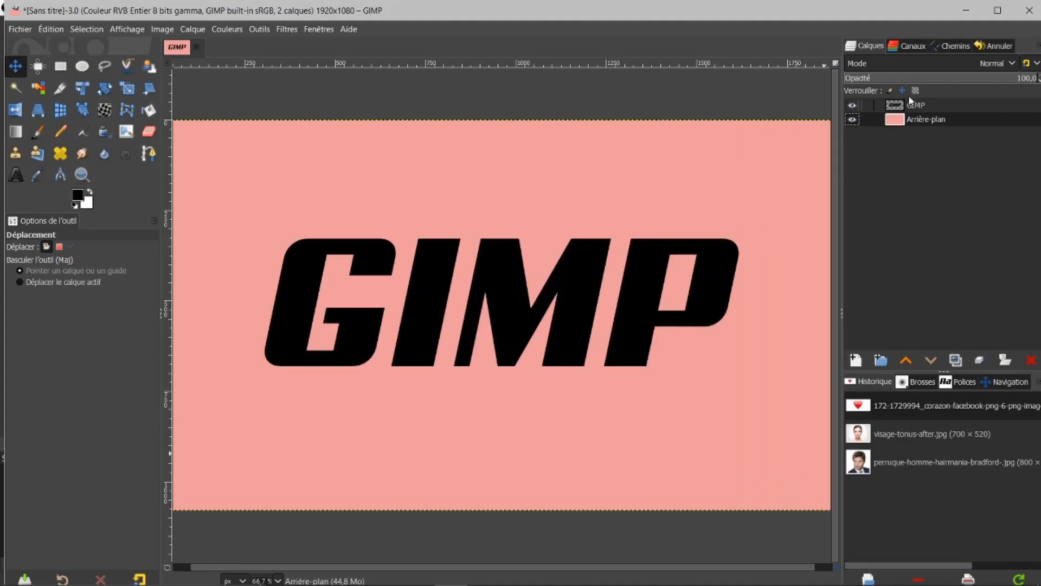
{"action": "left_click", "coordinate": [900, 107]}
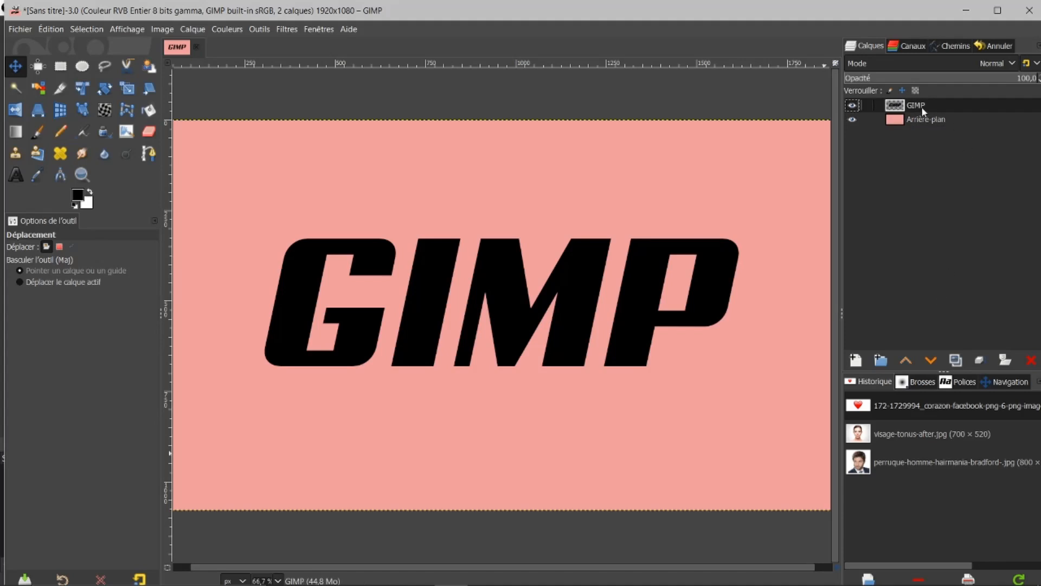
{"action": "right_click", "coordinate": [892, 107]}
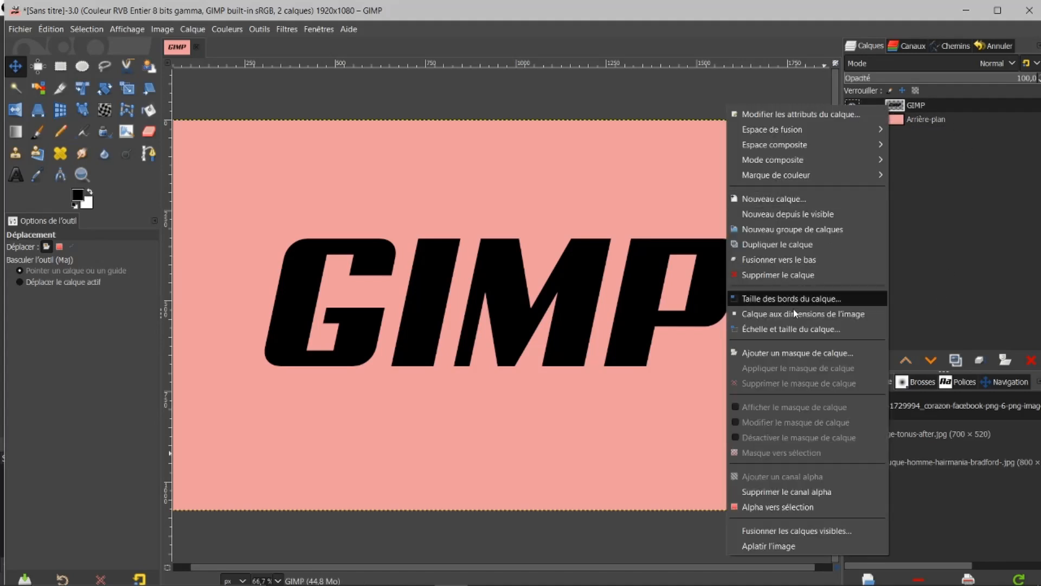
{"action": "left_click", "coordinate": [760, 507]}
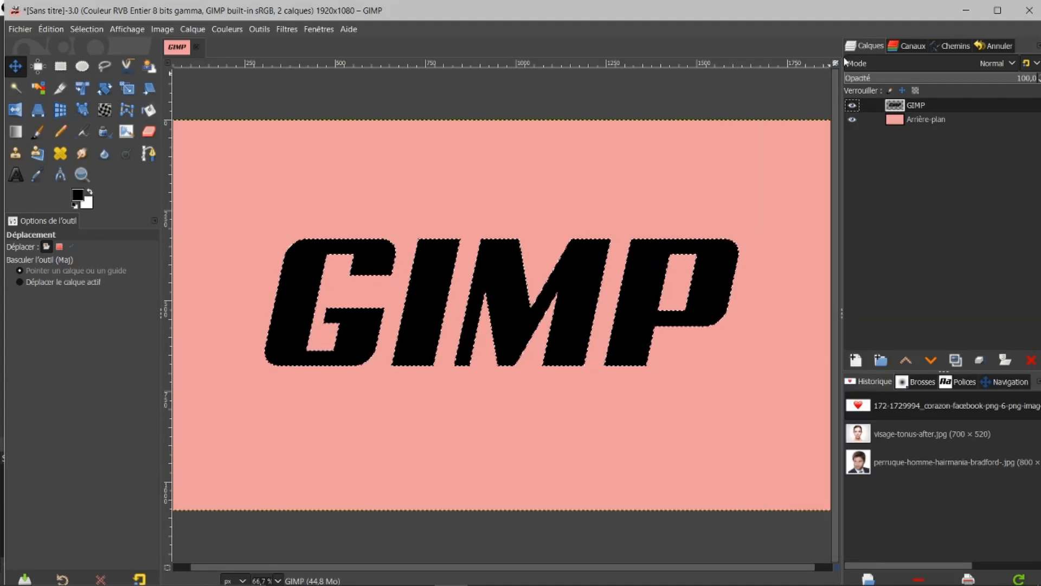
Step: Hide the text layer, delete the selected letter shapes from the Arrière-plan layer and clear the selection
{"action": "left_click", "coordinate": [854, 106]}
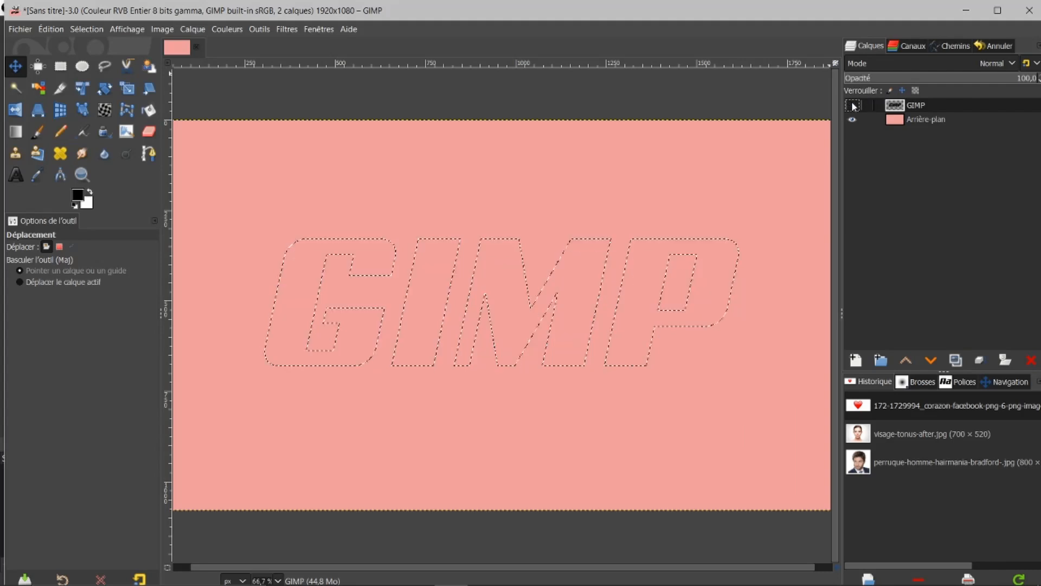
{"action": "left_click", "coordinate": [897, 123]}
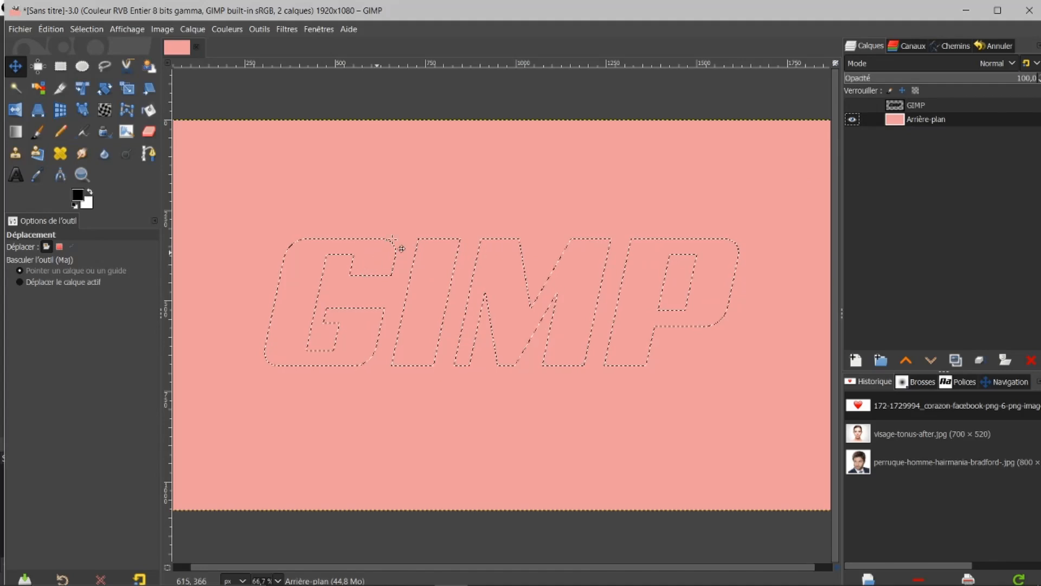
{"action": "key", "text": "Delete"}
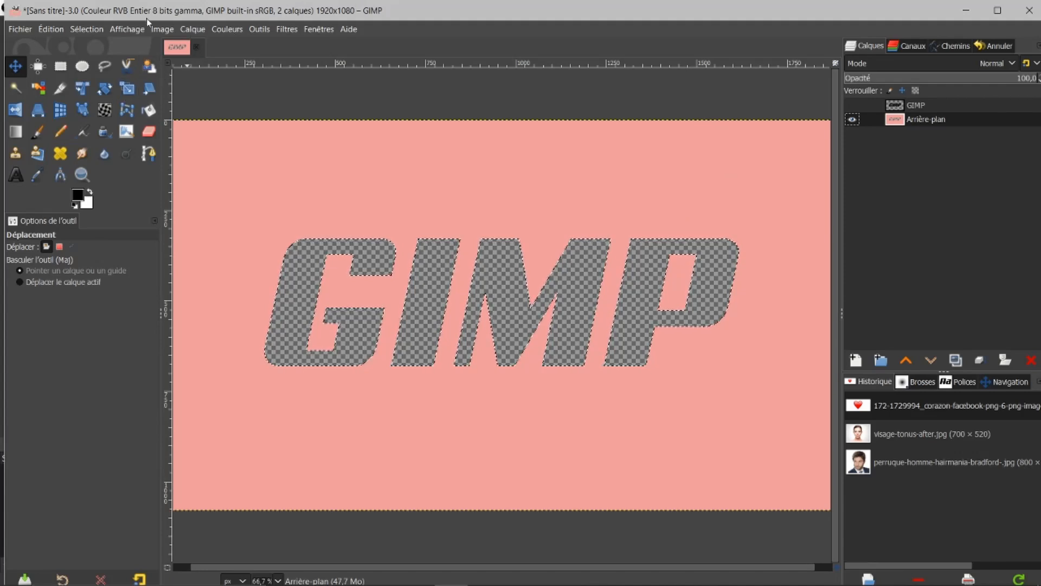
{"action": "left_click", "coordinate": [87, 31]}
{"action": "left_click", "coordinate": [95, 61]}
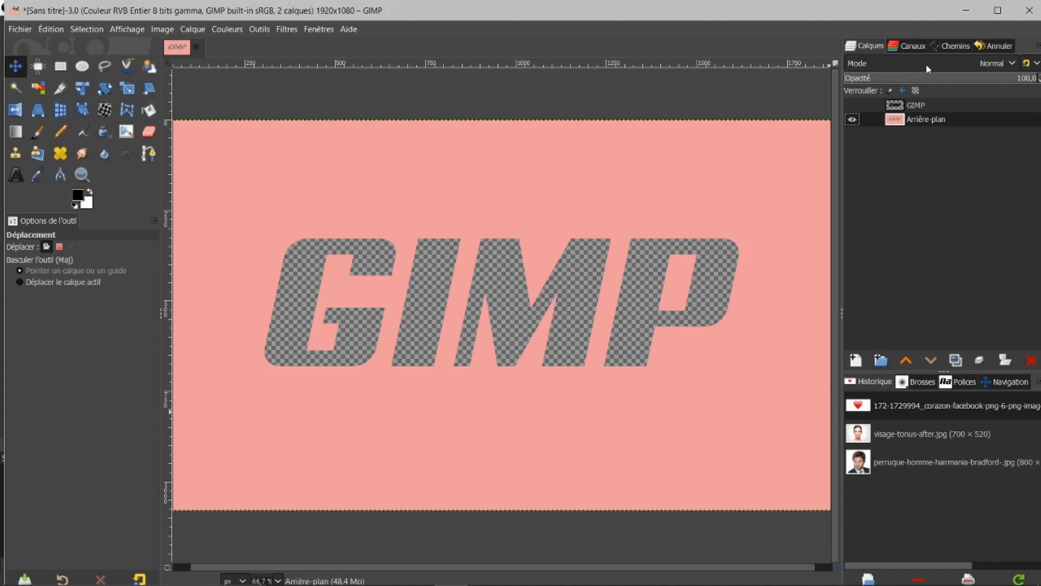
Step: Open the heart picture from the image history and delete its white background with a contiguous selection, leaving nothing selected
{"action": "double_click", "coordinate": [858, 406]}
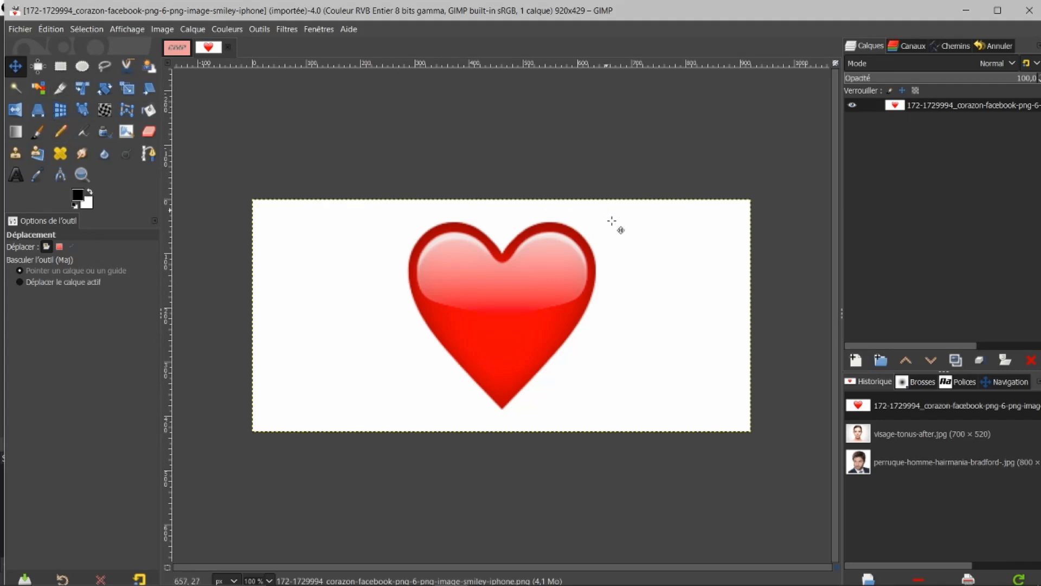
{"action": "left_click", "coordinate": [15, 91]}
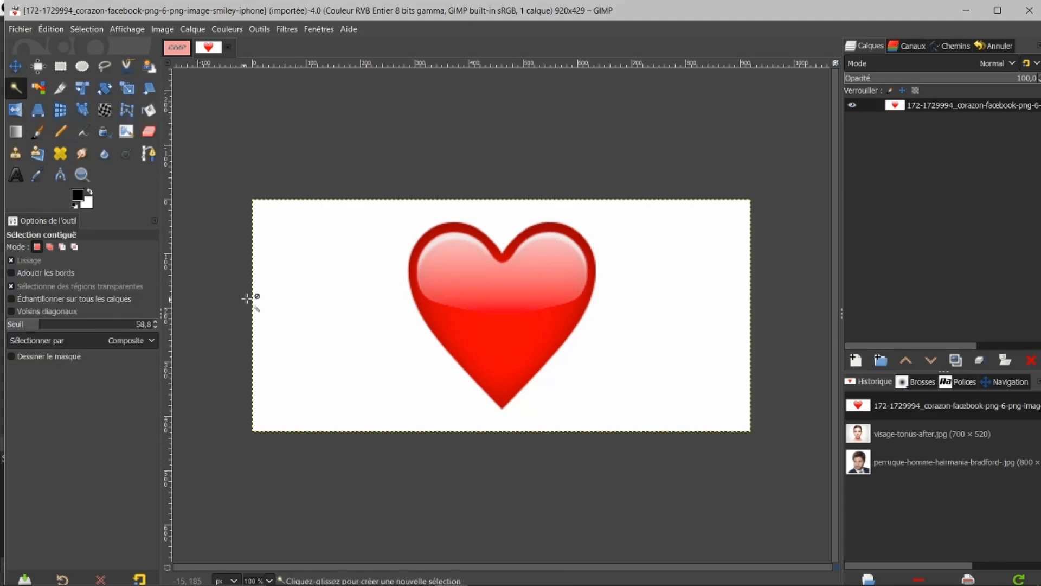
{"action": "left_click", "coordinate": [363, 250]}
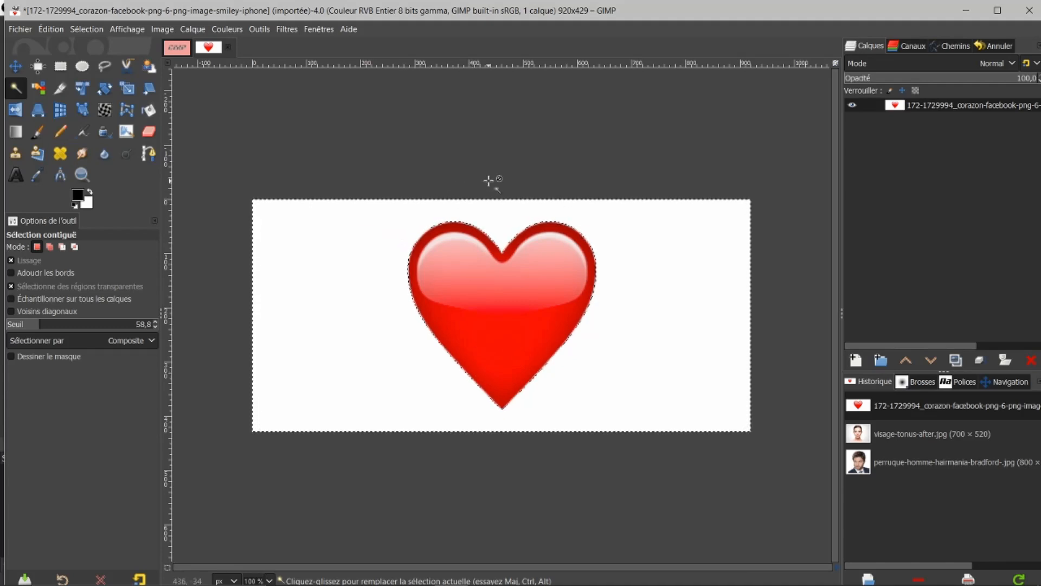
{"action": "key", "text": "Delete"}
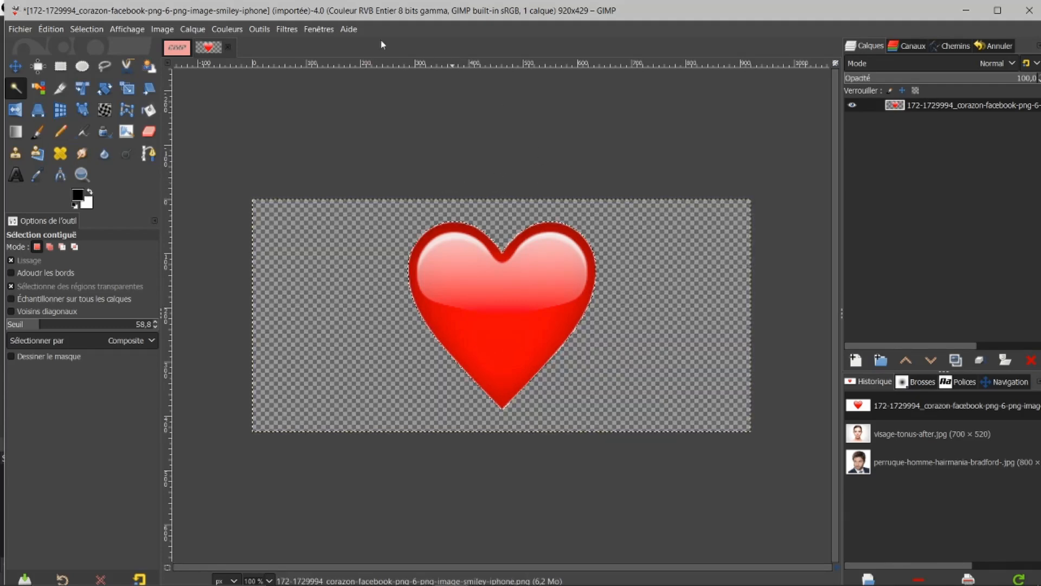
{"action": "left_click", "coordinate": [85, 28]}
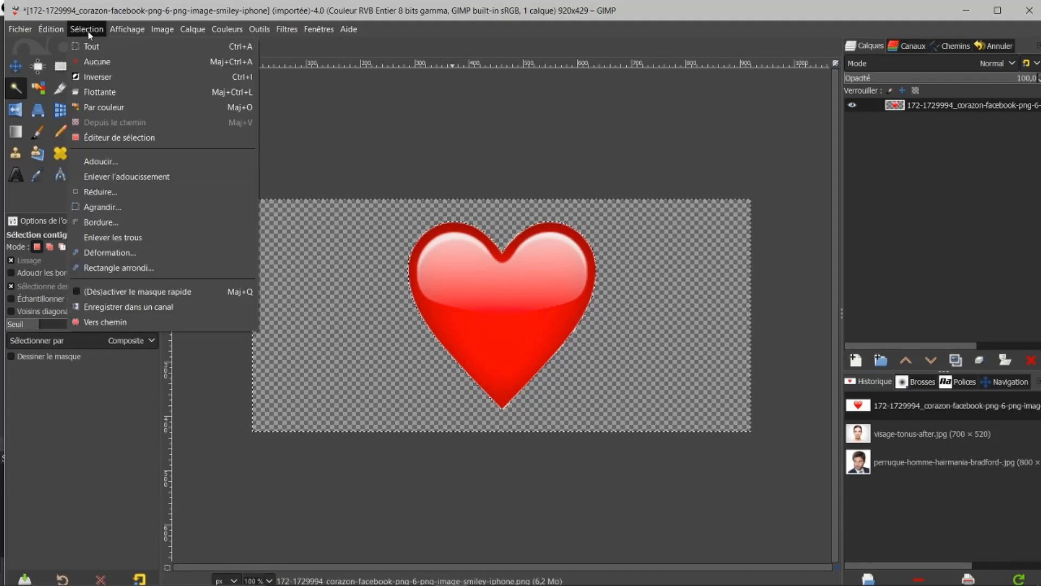
{"action": "left_click", "coordinate": [99, 61]}
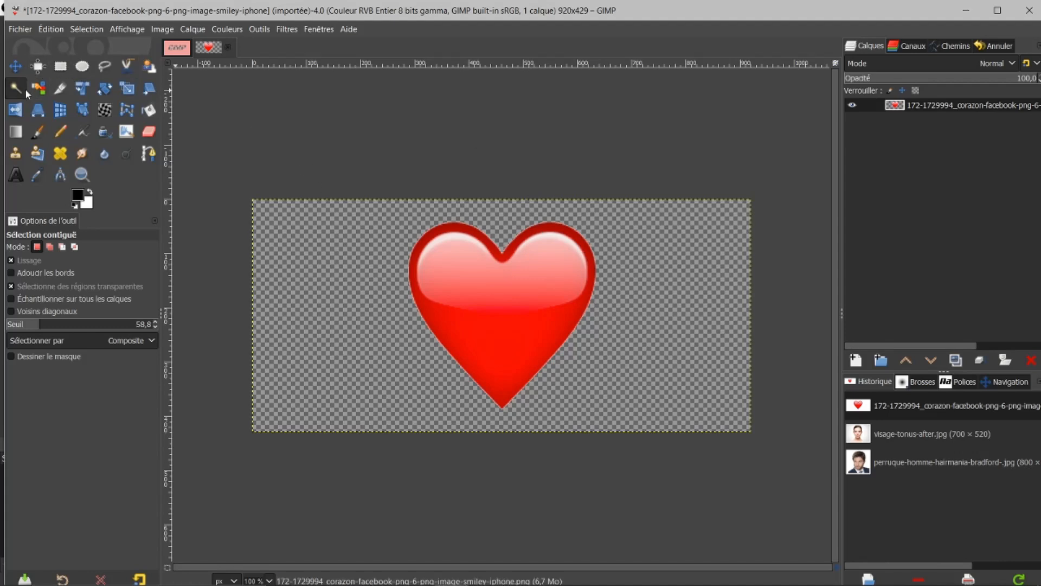
Step: Crop the heart picture around the heart to about 400 x 429 px, keeping the picture's full height
{"action": "left_click", "coordinate": [61, 89]}
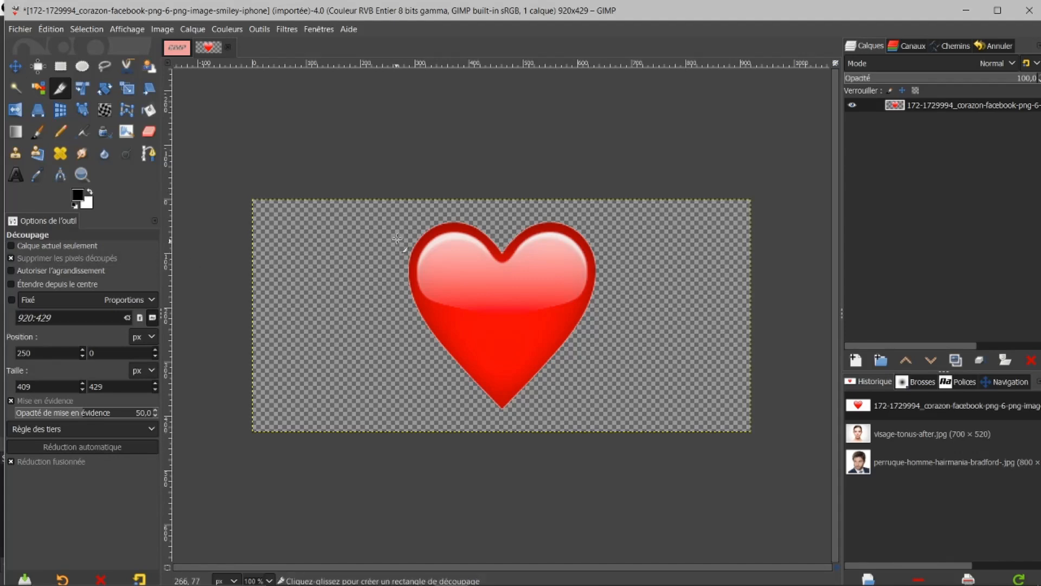
{"action": "left_click_drag", "start_coordinate": [392, 210], "coordinate": [617, 446]}
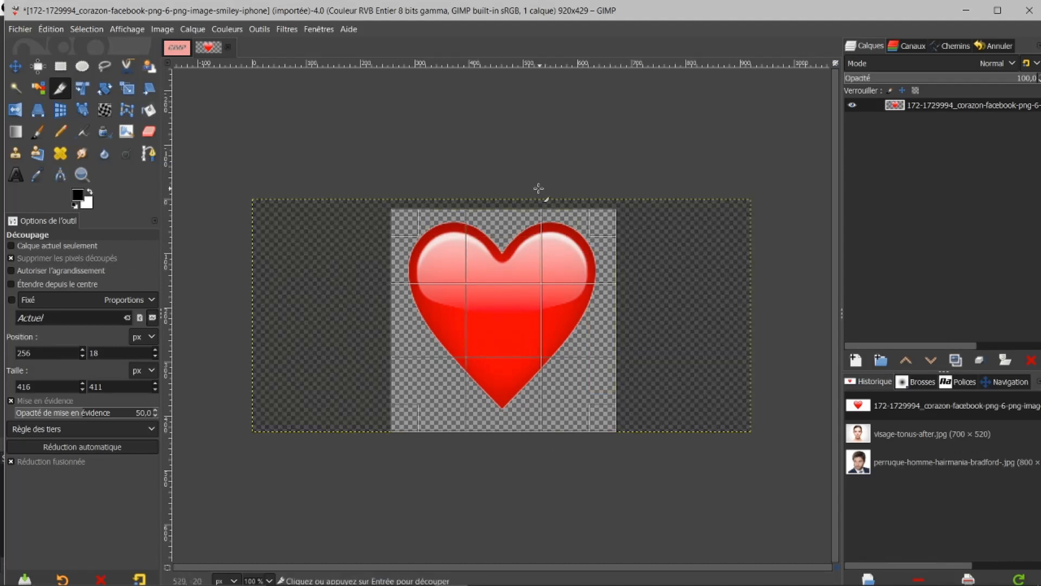
{"action": "left_click_drag", "start_coordinate": [536, 219], "coordinate": [518, 164]}
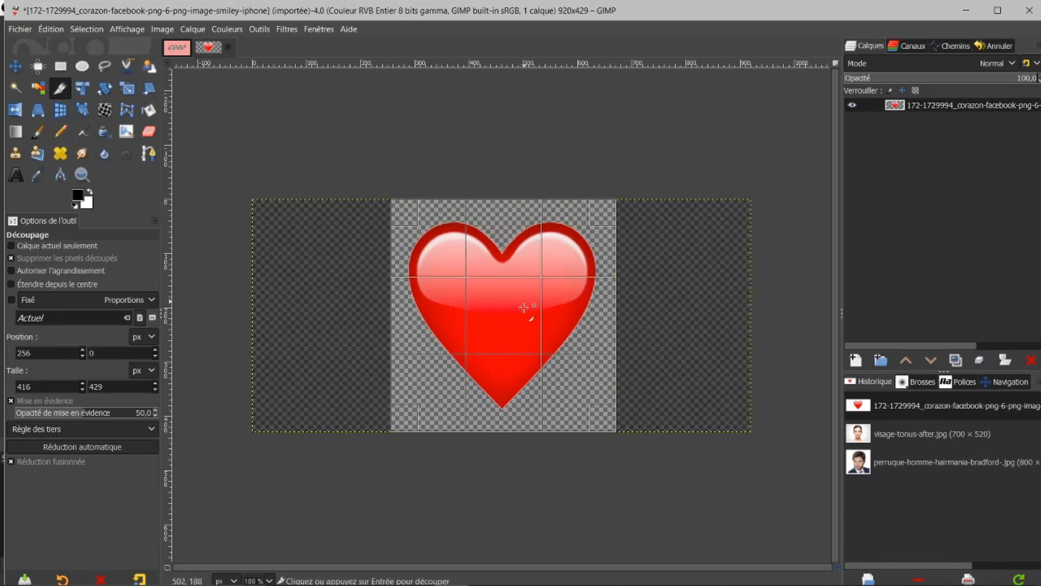
{"action": "mouse_move", "coordinate": [600, 317]}
{"action": "left_mouse_down"}
{"action": "mouse_move", "coordinate": [616, 318]}
{"action": "mouse_move", "coordinate": [597, 318]}
{"action": "left_mouse_up"}
{"action": "left_click_drag", "start_coordinate": [595, 318], "coordinate": [593, 318]}
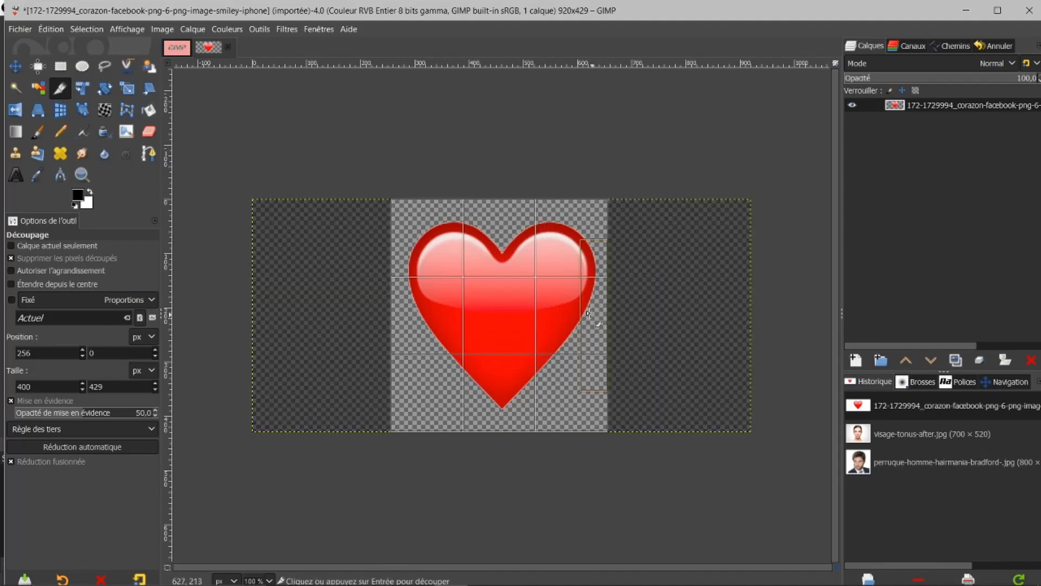
{"action": "left_click", "coordinate": [506, 307]}
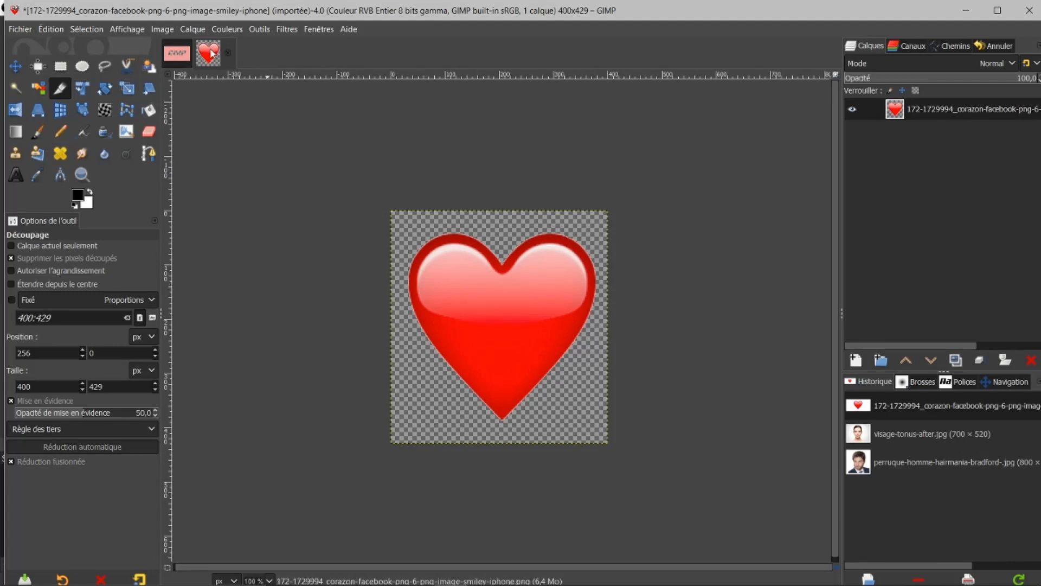
Step: Bring the cropped heart picture into the pink GIMP image as a new layer and fit the whole image in view
{"action": "left_click", "coordinate": [178, 57]}
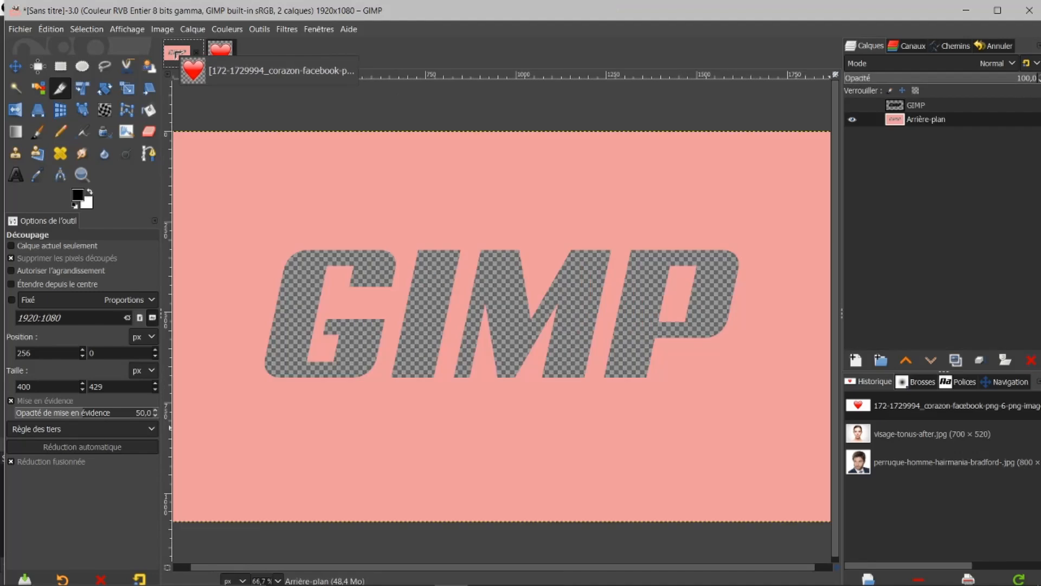
{"action": "left_click_drag", "start_coordinate": [220, 53], "coordinate": [898, 107]}
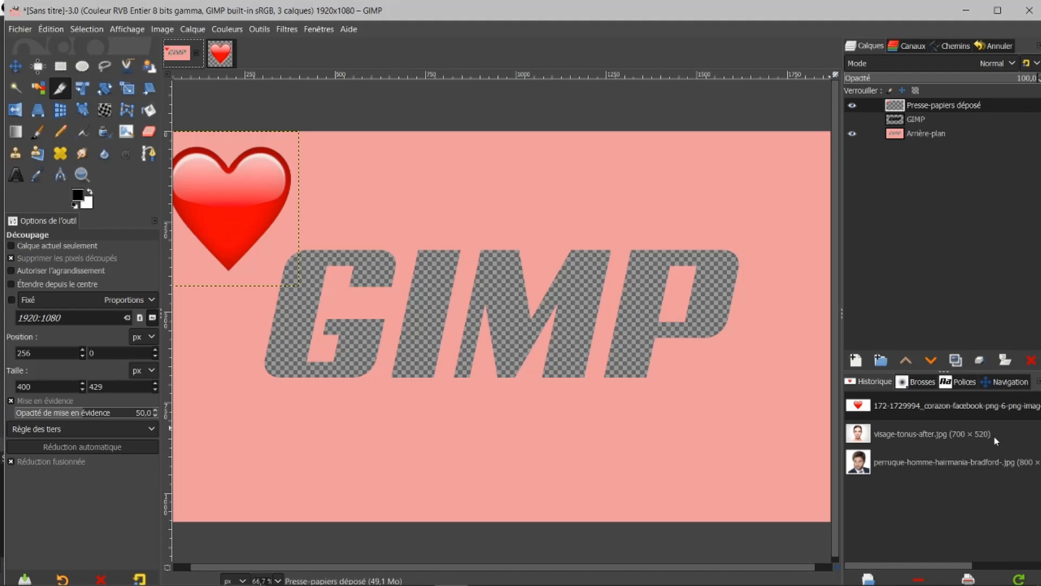
{"action": "left_click", "coordinate": [1004, 382]}
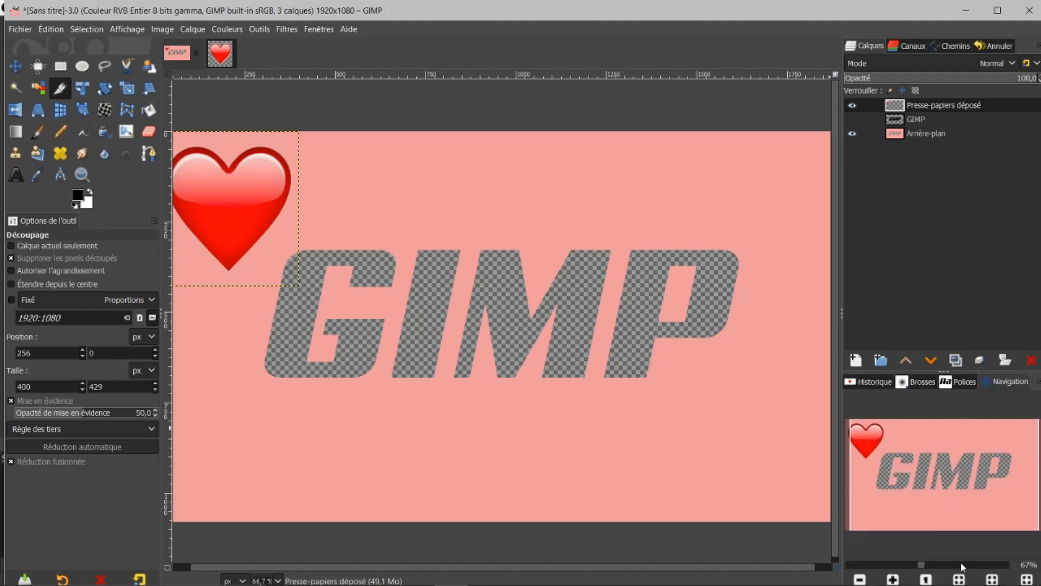
{"action": "left_click", "coordinate": [960, 579]}
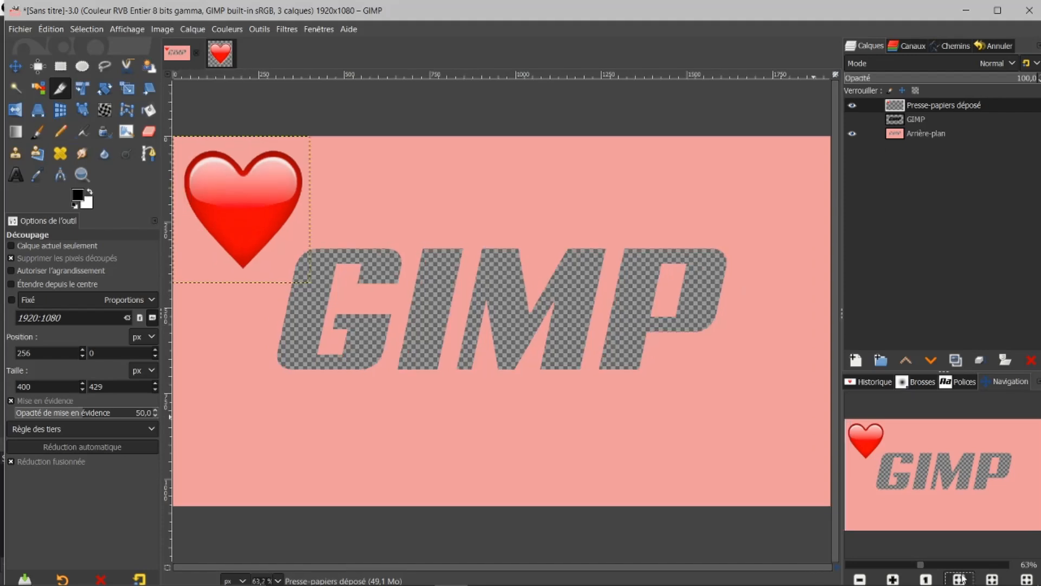
Step: Scale the heart layer proportionally down to about 162 x 174 px in the image's upper-left corner
{"action": "left_click", "coordinate": [128, 90]}
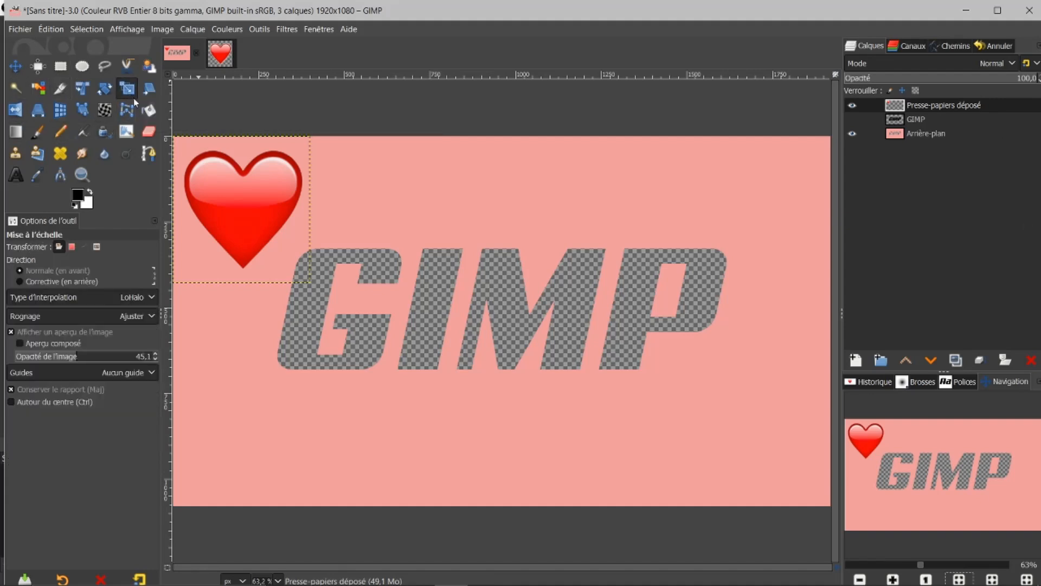
{"action": "left_click", "coordinate": [255, 214]}
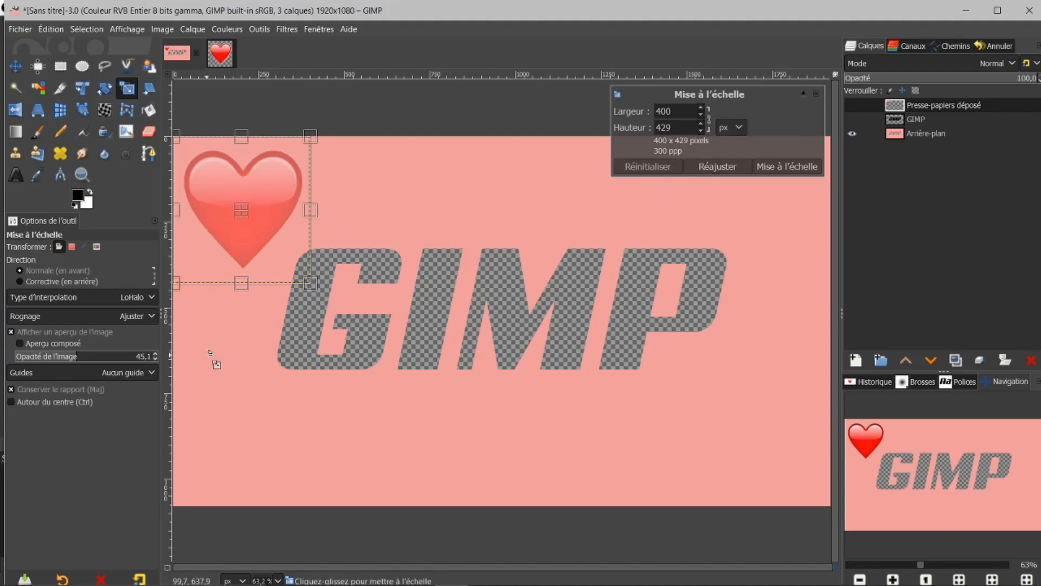
{"action": "left_click_drag", "start_coordinate": [310, 283], "coordinate": [233, 193]}
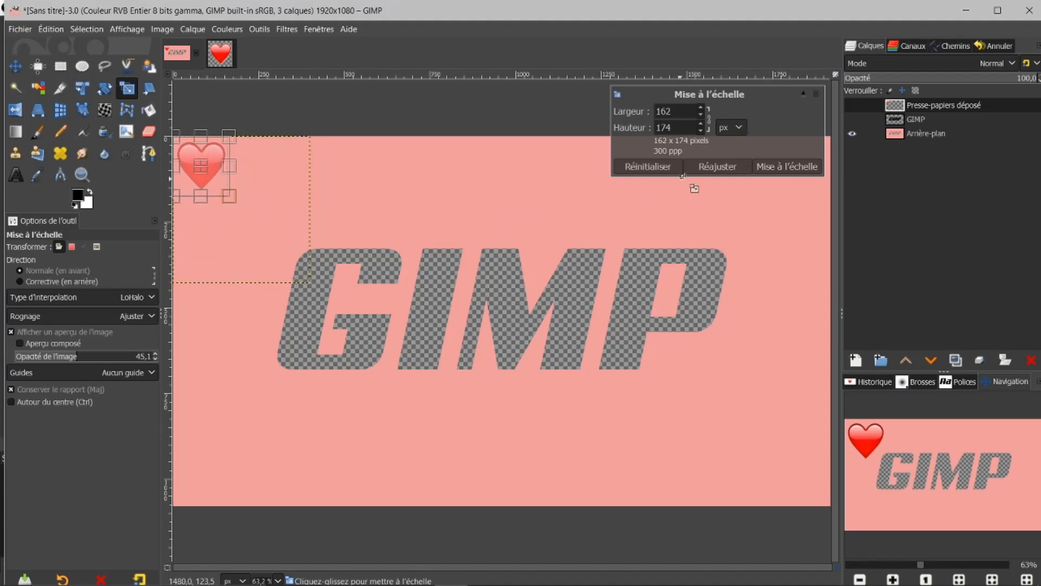
{"action": "left_click", "coordinate": [759, 166]}
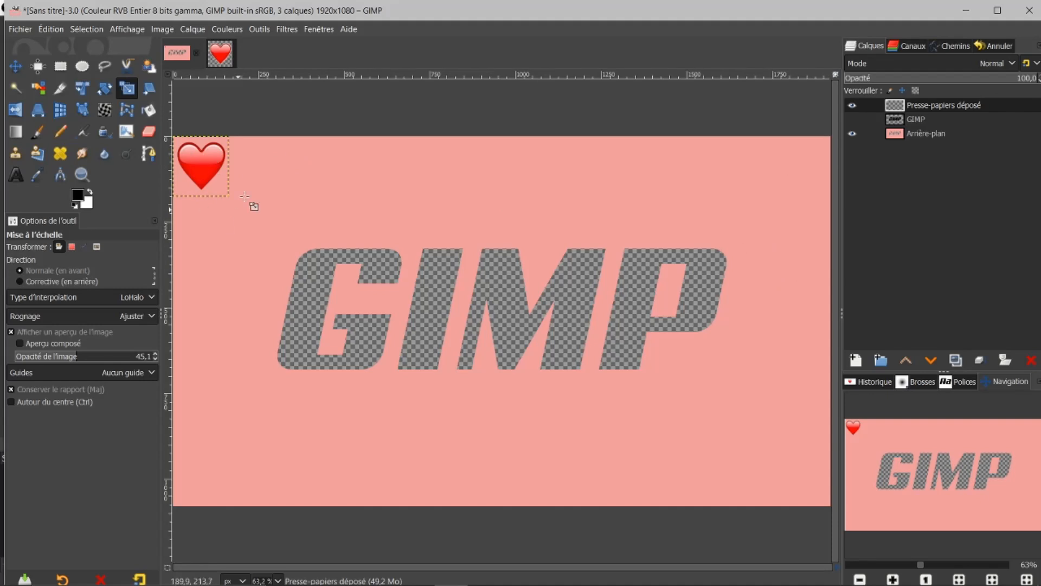
Step: Resize the heart layer to the image dimensions and make Arrière-plan the active layer, with the GIMP text layer hidden
{"action": "right_click", "coordinate": [911, 102]}
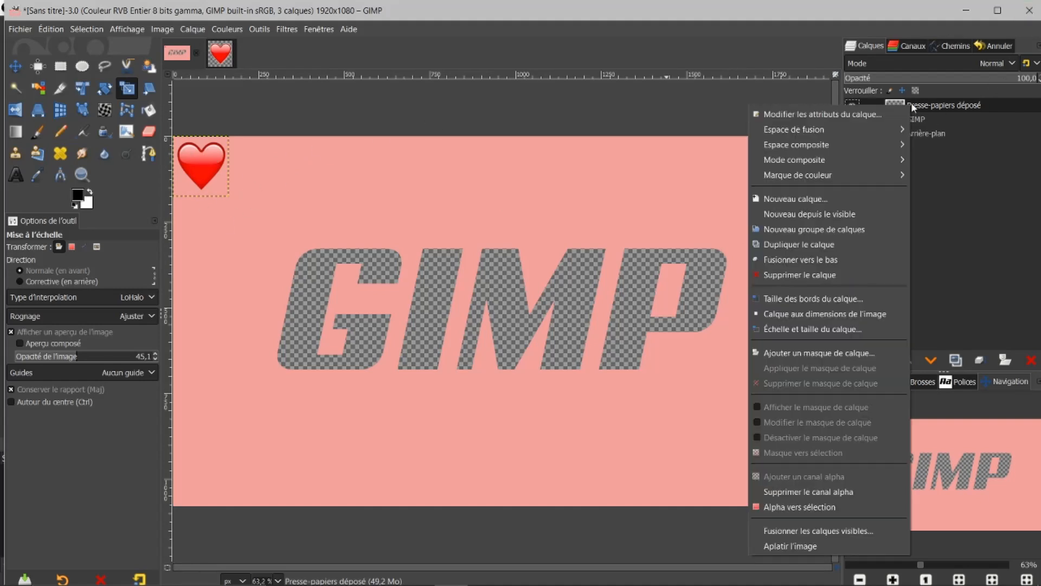
{"action": "left_click", "coordinate": [815, 318]}
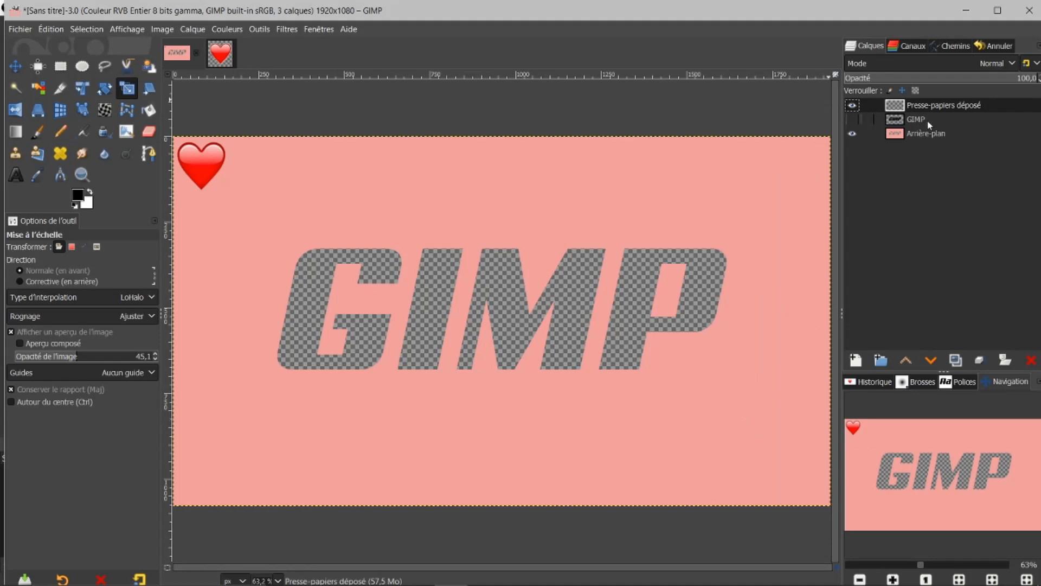
{"action": "left_click", "coordinate": [897, 137]}
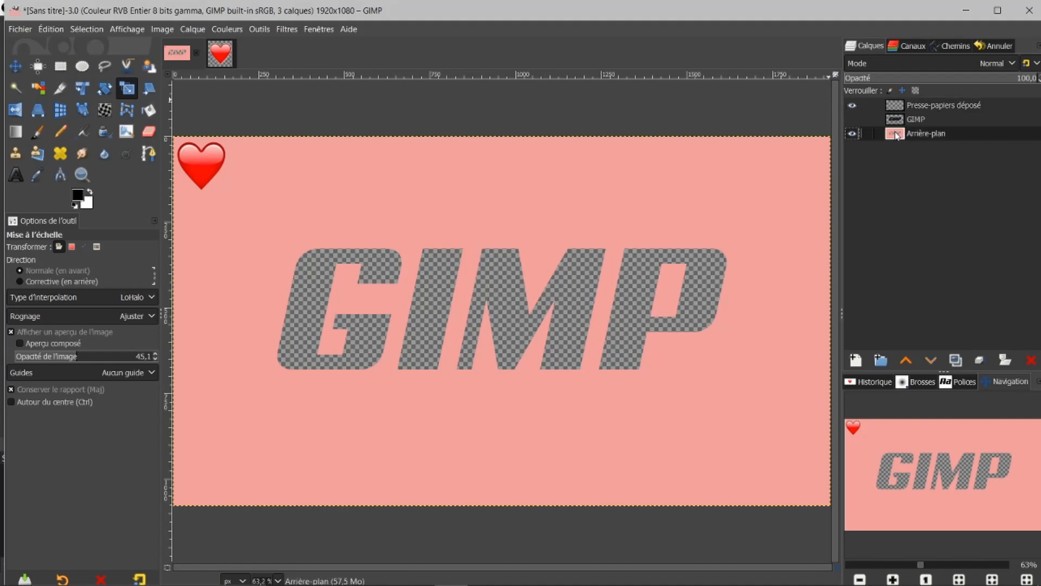
{"action": "left_click", "coordinate": [853, 119]}
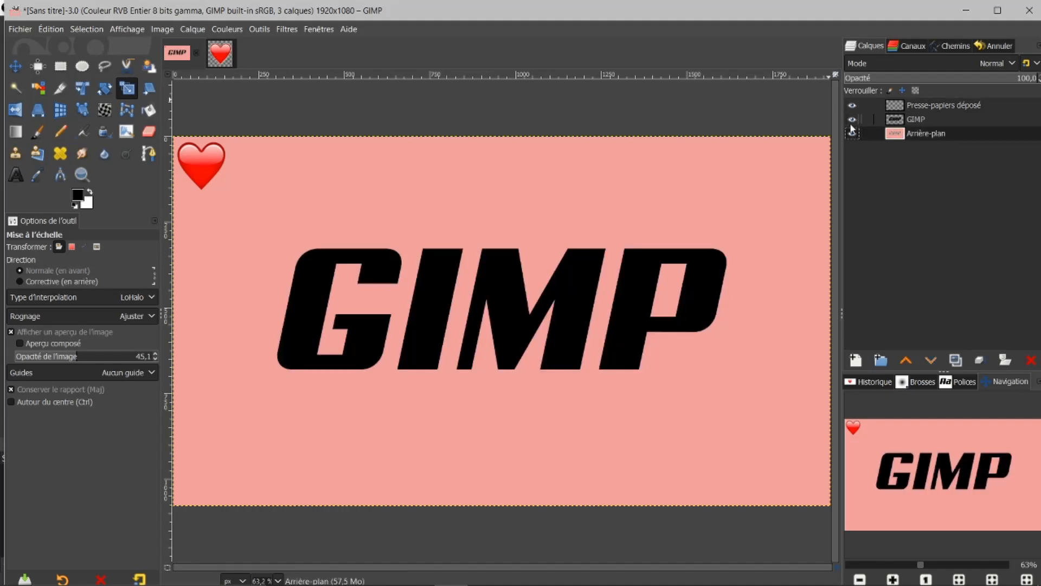
{"action": "left_click", "coordinate": [852, 118]}
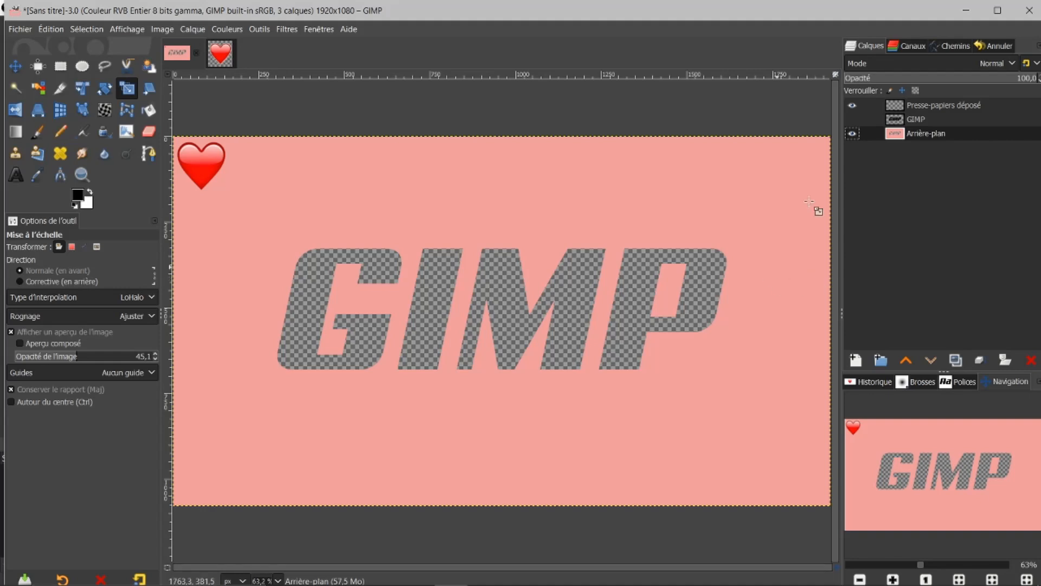
Step: Start G'MIC-Qt on the image, search its filters for "pac" and choose Pack Sprites
{"action": "left_click", "coordinate": [286, 29]}
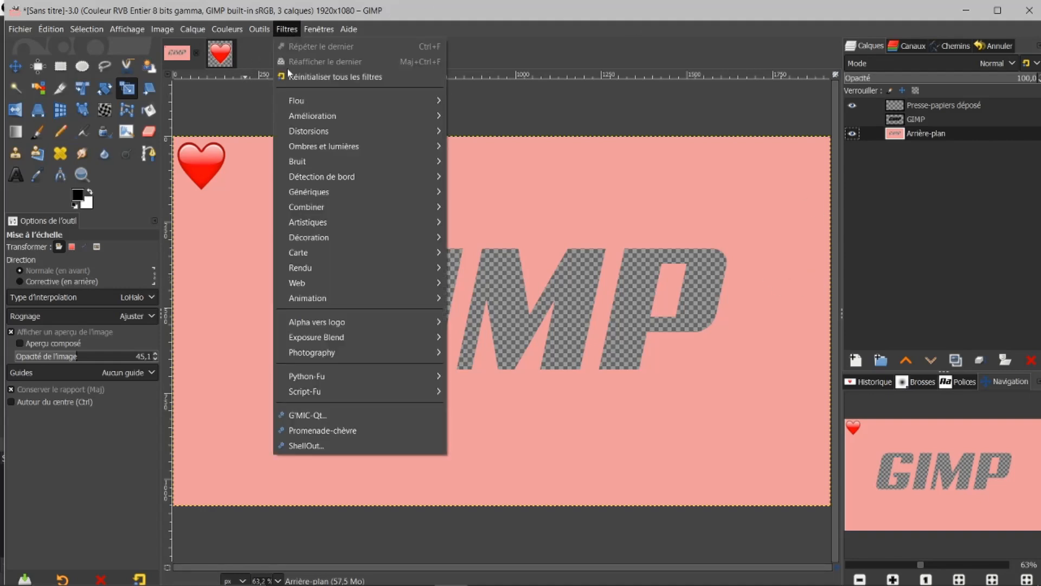
{"action": "left_click", "coordinate": [318, 415]}
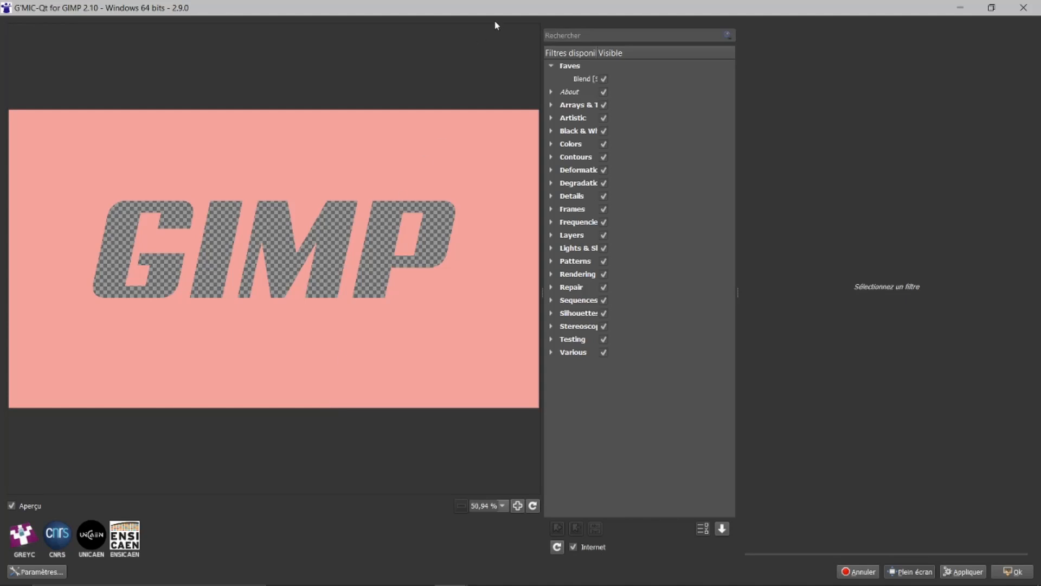
{"action": "left_click_drag", "start_coordinate": [598, 52], "coordinate": [643, 60]}
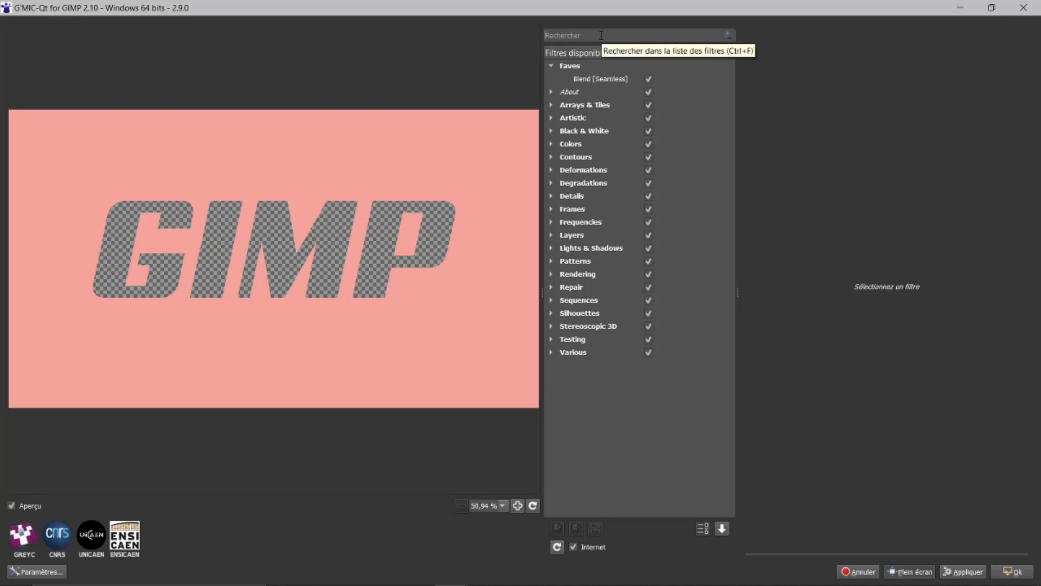
{"action": "type", "text": "pa"}
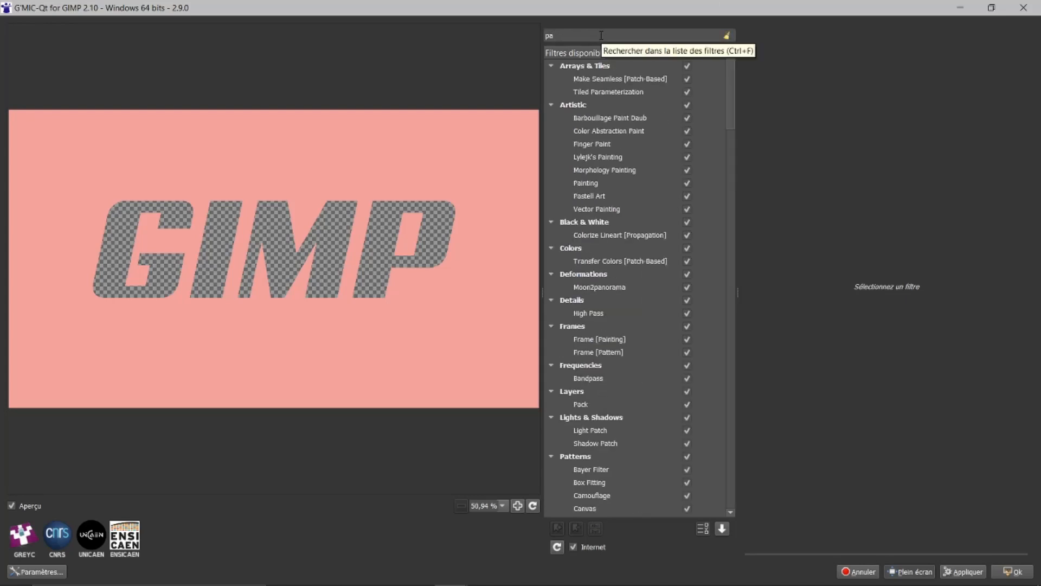
{"action": "type", "text": "c"}
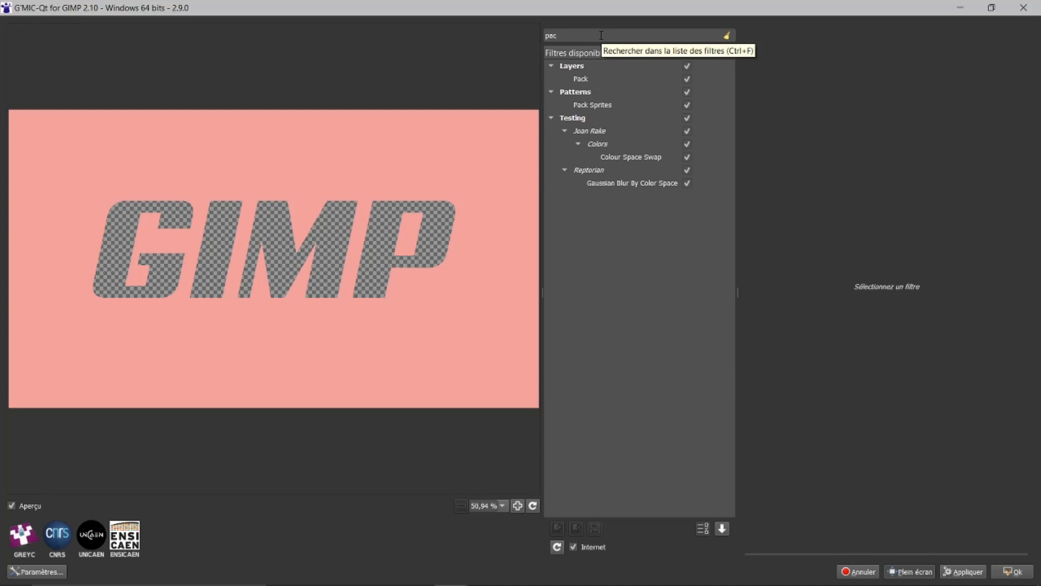
{"action": "left_click", "coordinate": [591, 106]}
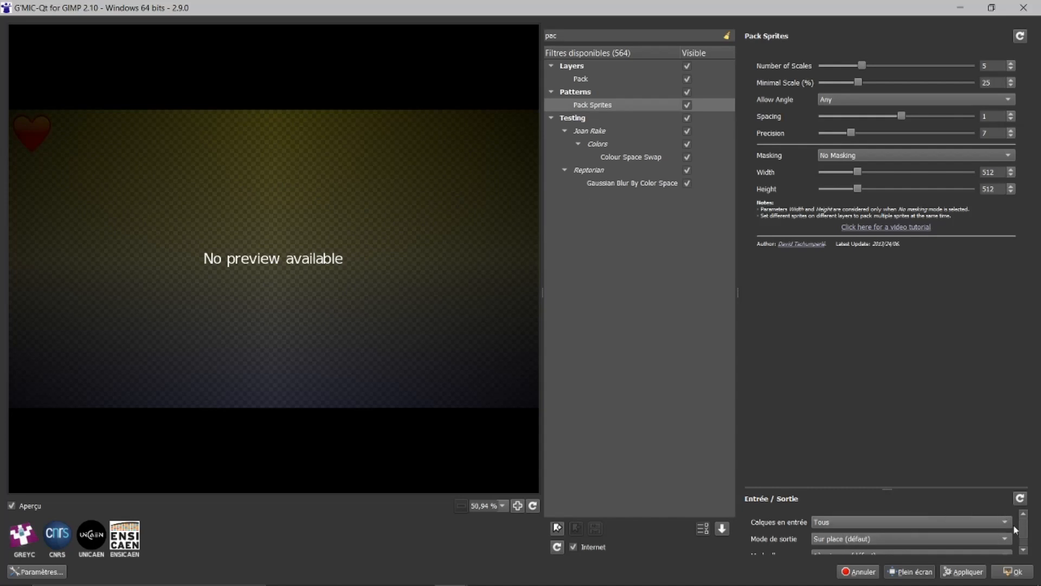
Step: Apply Pack Sprites with masking set to Mask as Bottom Layer, and check the packed hearts without the pink layer
{"action": "left_click_drag", "start_coordinate": [1025, 533], "coordinate": [1038, 510]}
{"action": "left_click", "coordinate": [1009, 156]}
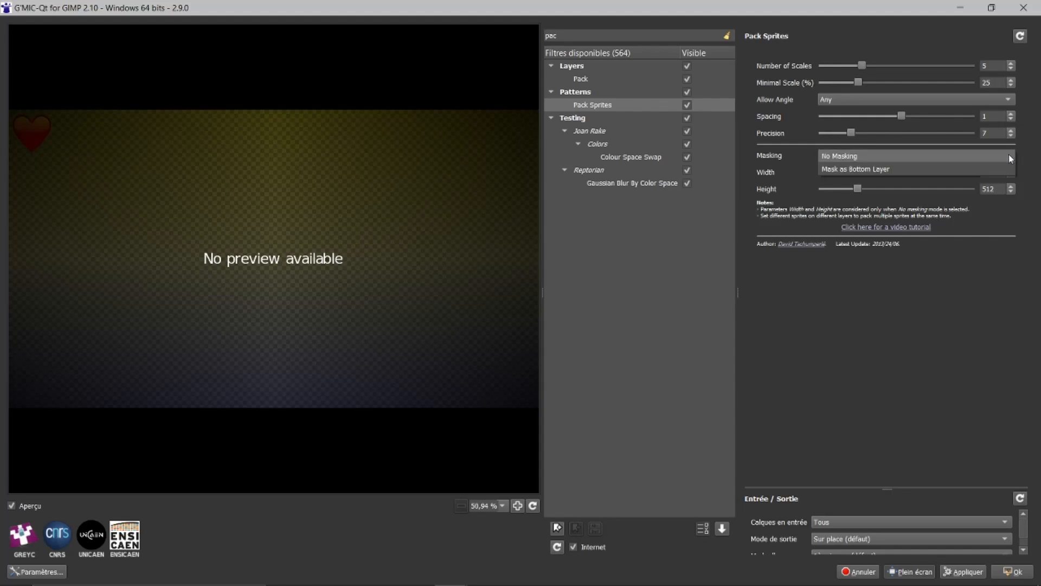
{"action": "left_click", "coordinate": [846, 169]}
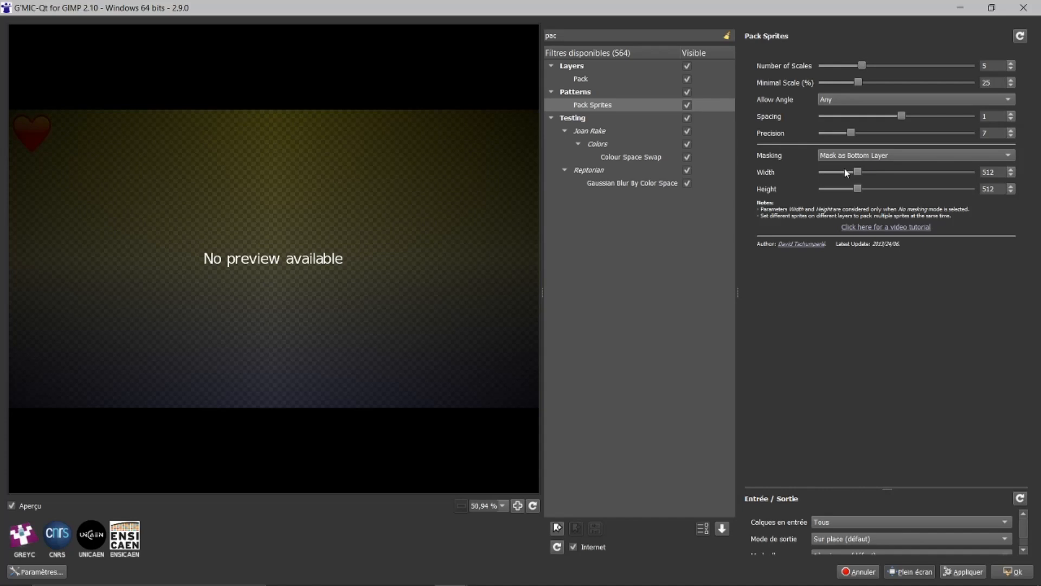
{"action": "left_click", "coordinate": [1009, 572]}
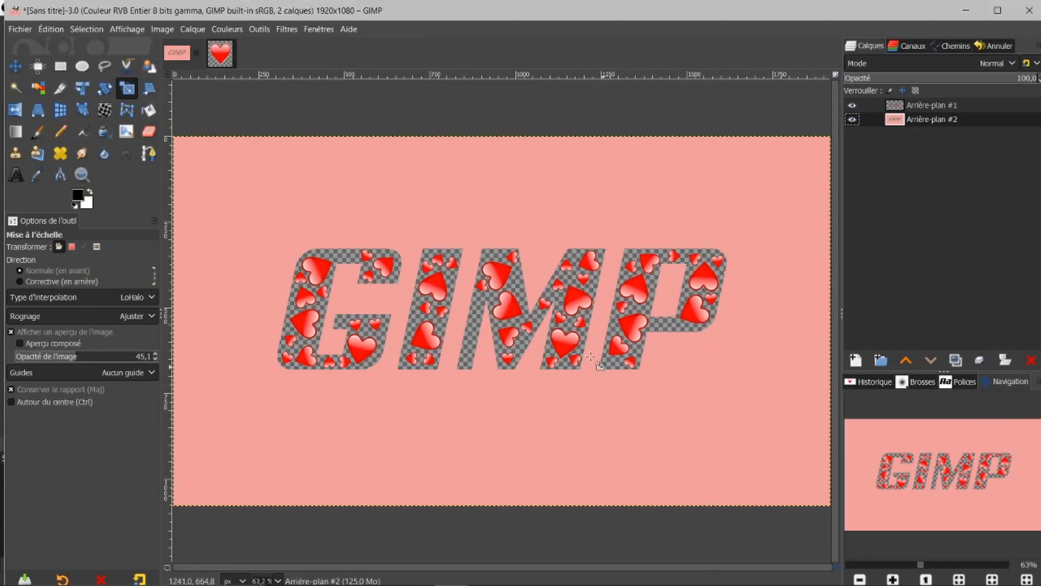
{"action": "left_click", "coordinate": [853, 120]}
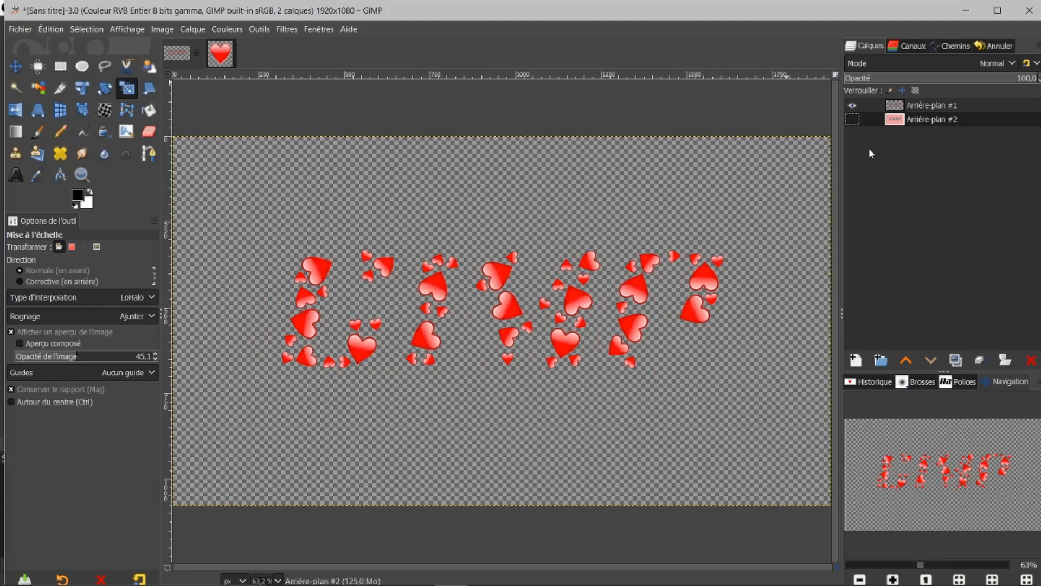
{"action": "left_click", "coordinate": [853, 119]}
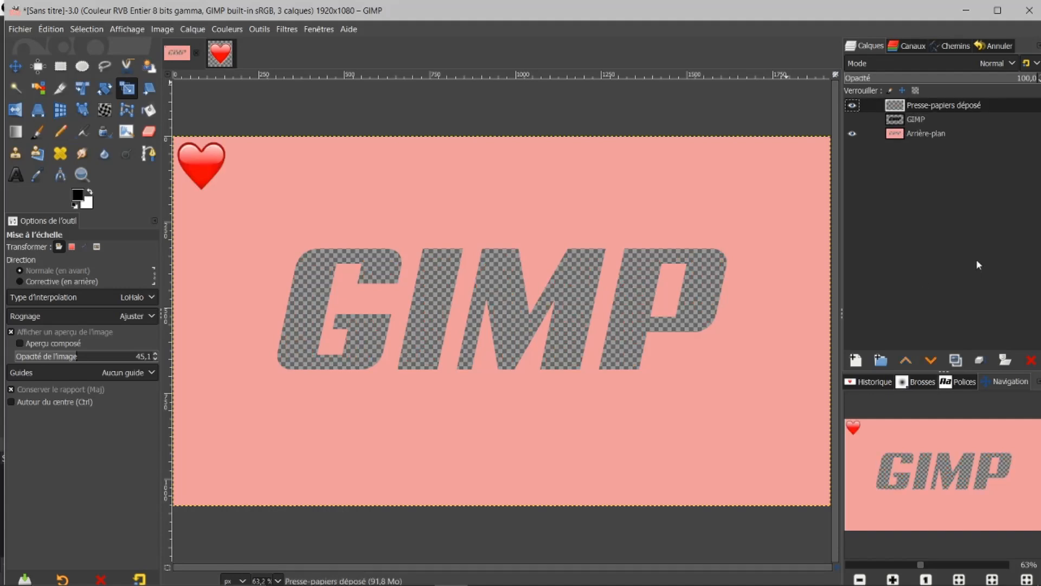
Step: Make Arrière-plan the active layer and reopen the last G'MIC-Qt filter, Pack Sprites, with the filter name column widened
{"action": "left_click", "coordinate": [906, 134]}
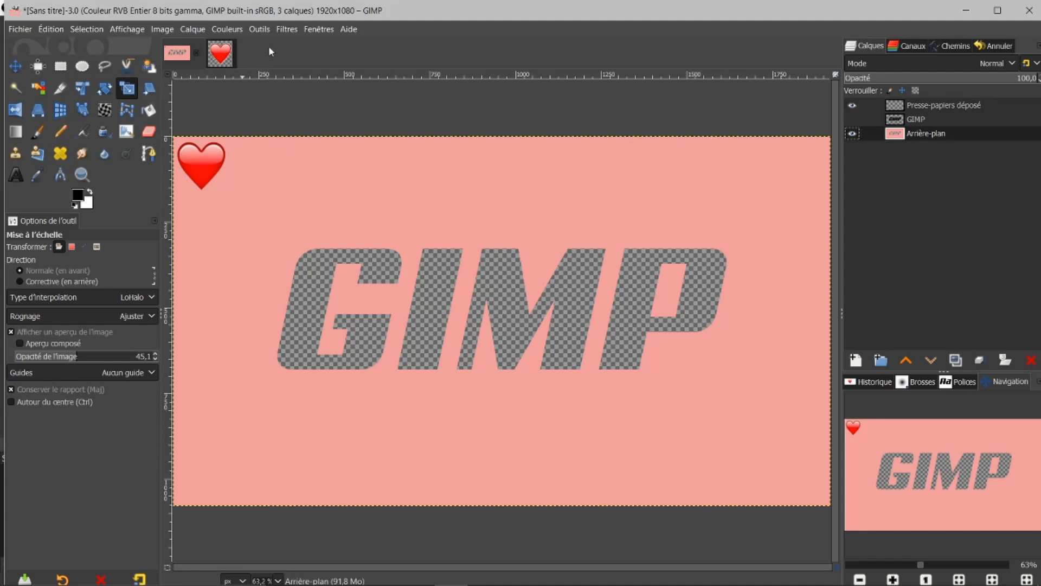
{"action": "left_click", "coordinate": [287, 30]}
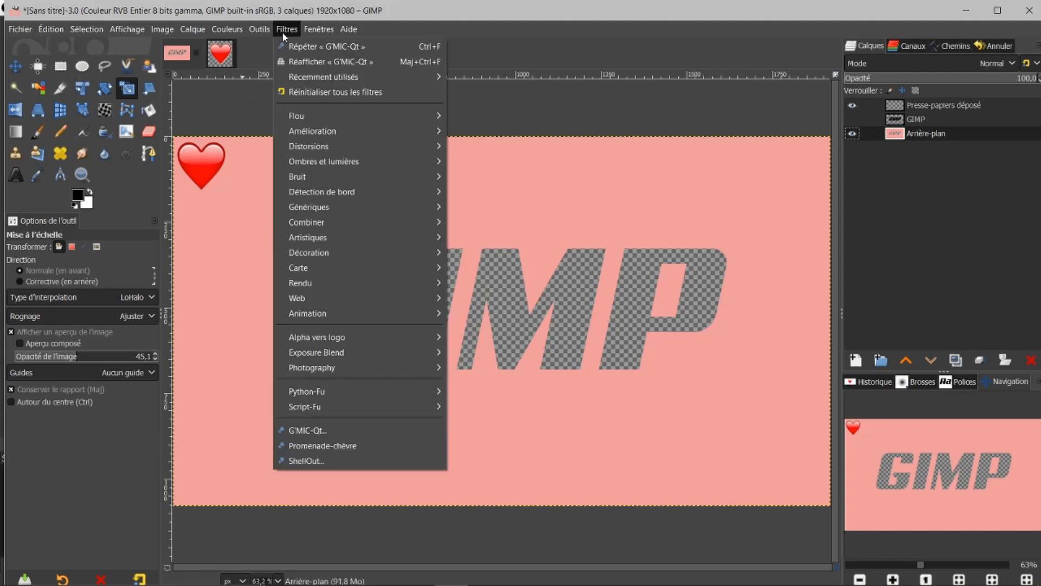
{"action": "left_click", "coordinate": [293, 63]}
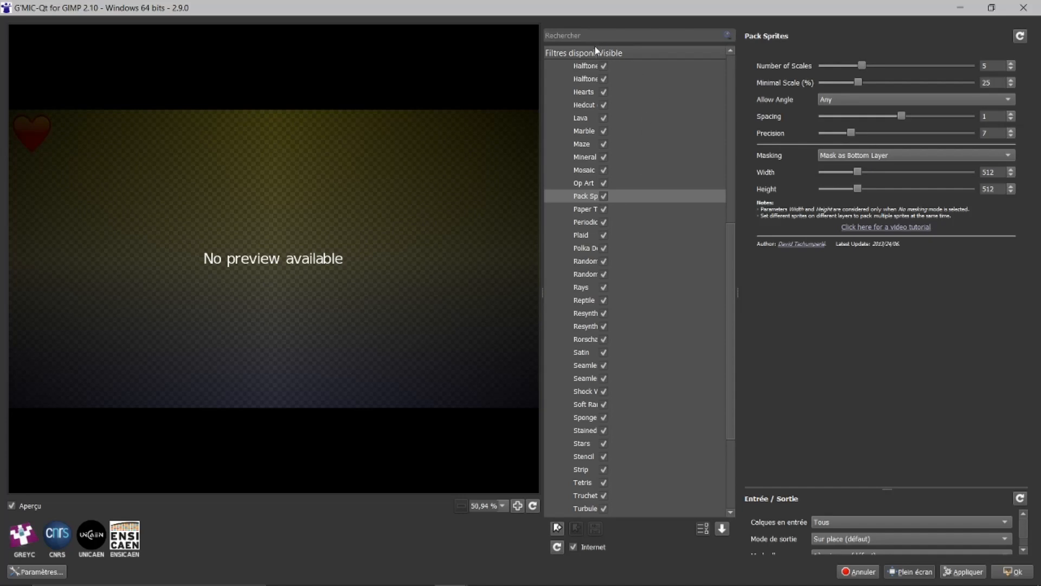
{"action": "left_click_drag", "start_coordinate": [596, 52], "coordinate": [679, 81]}
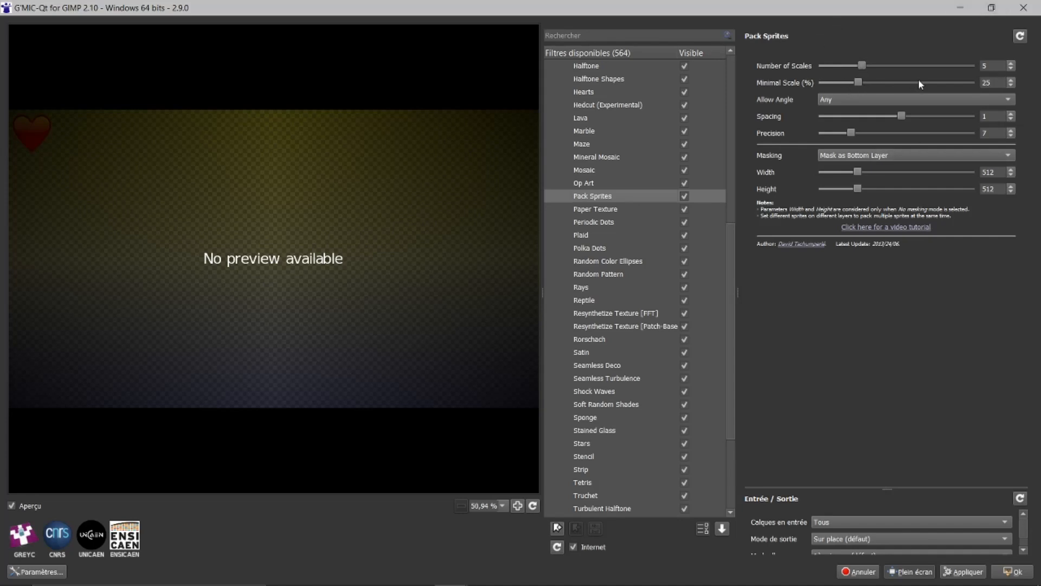
Step: Apply Pack Sprites with 10 scales, a minimal scale of 10.41 %, spacing -3 and a higher precision
{"action": "left_click_drag", "start_coordinate": [863, 65], "coordinate": [875, 71]}
{"action": "left_click_drag", "start_coordinate": [904, 64], "coordinate": [906, 65]}
{"action": "left_click_drag", "start_coordinate": [859, 82], "coordinate": [838, 80]}
{"action": "left_click_drag", "start_coordinate": [887, 117], "coordinate": [882, 120]}
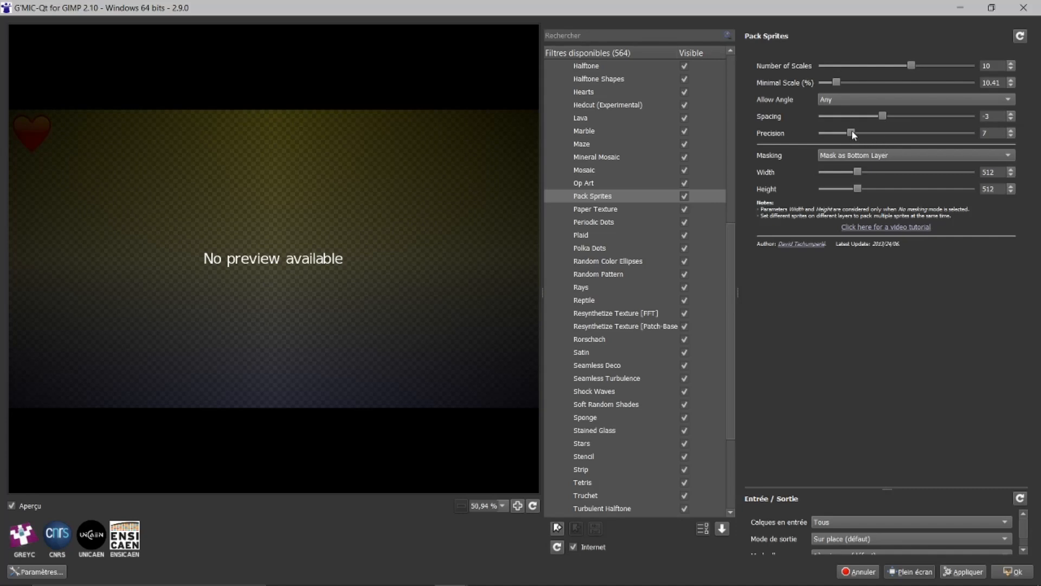
{"action": "left_click_drag", "start_coordinate": [854, 131], "coordinate": [877, 128]}
{"action": "left_click", "coordinate": [1009, 571]}
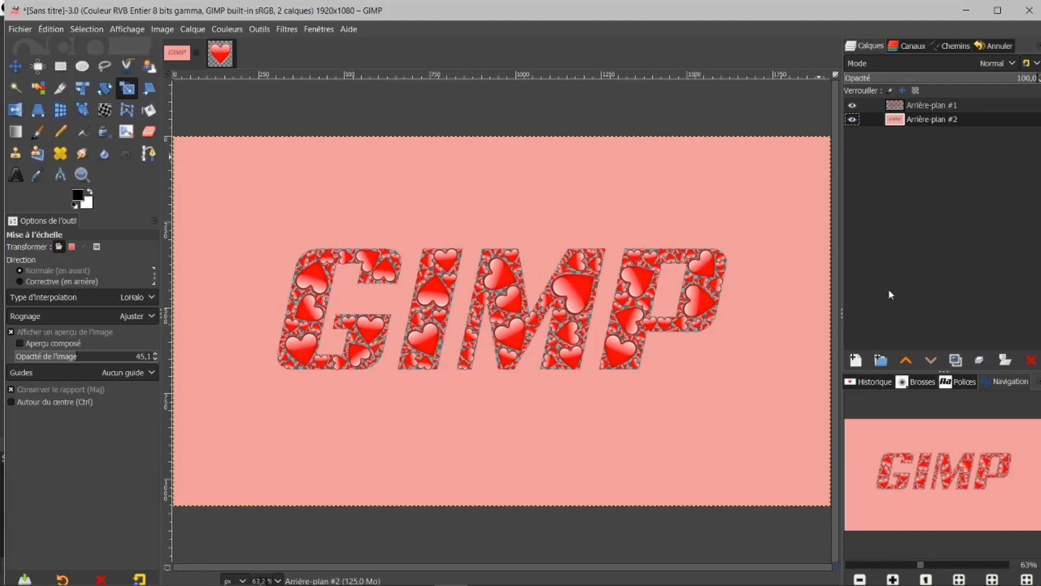
Step: Add a transparent 1920 x 1080 px layer at the bottom of the layer stack and fill it with black
{"action": "left_click", "coordinate": [856, 360]}
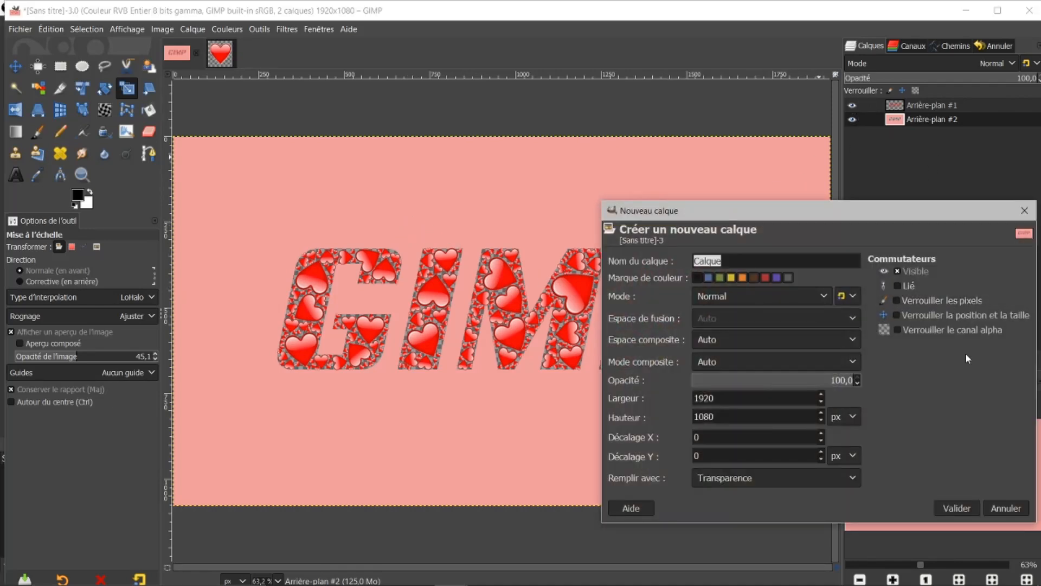
{"action": "left_click", "coordinate": [954, 507]}
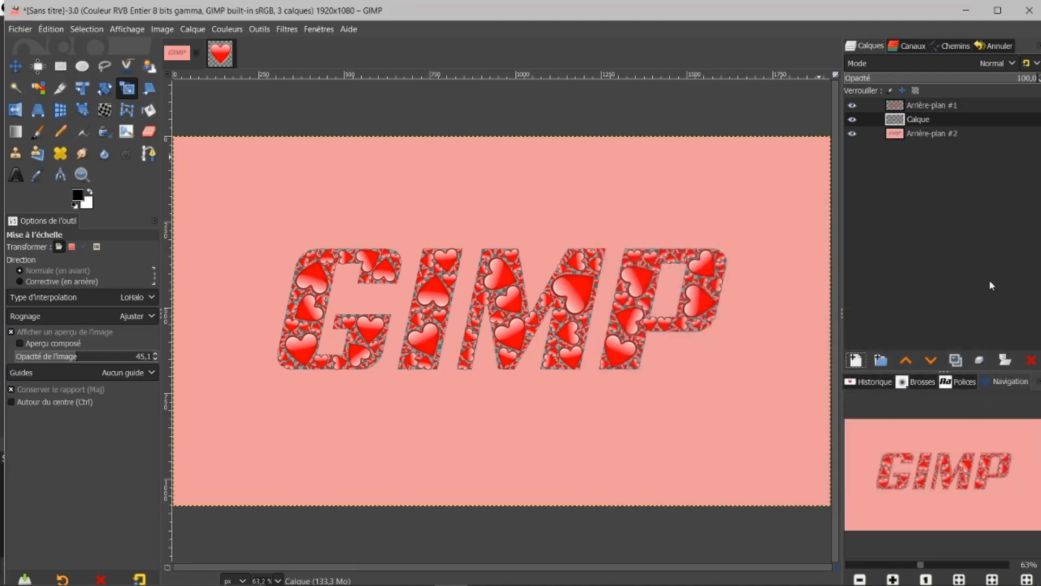
{"action": "left_click", "coordinate": [931, 361]}
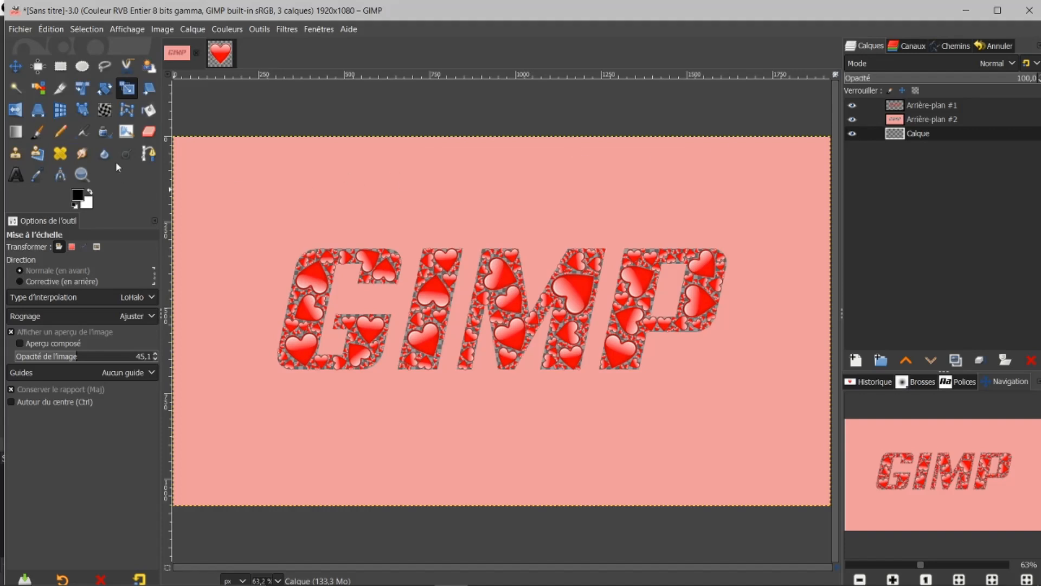
{"action": "left_click", "coordinate": [149, 110]}
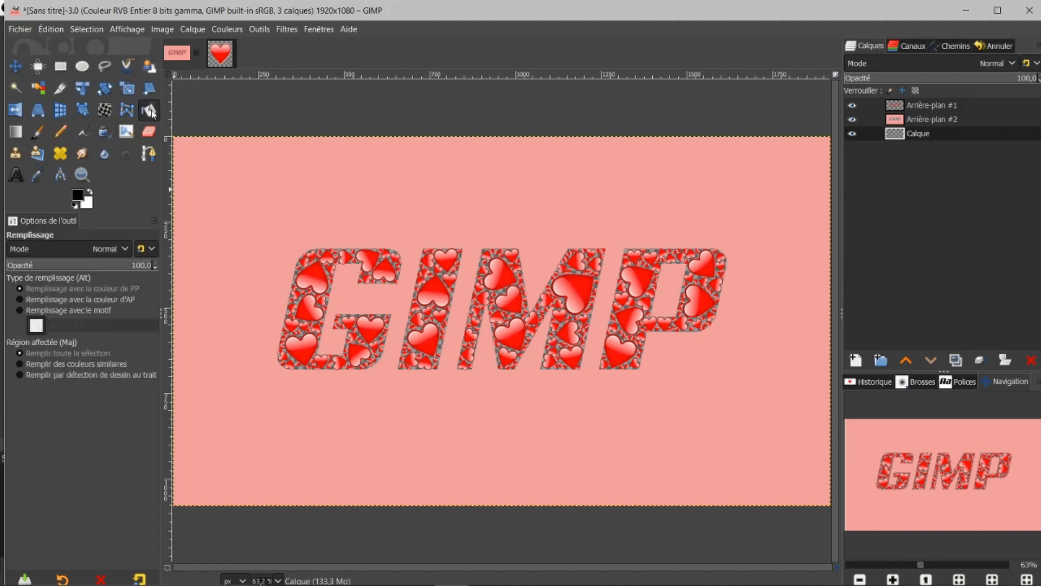
{"action": "left_click", "coordinate": [245, 183]}
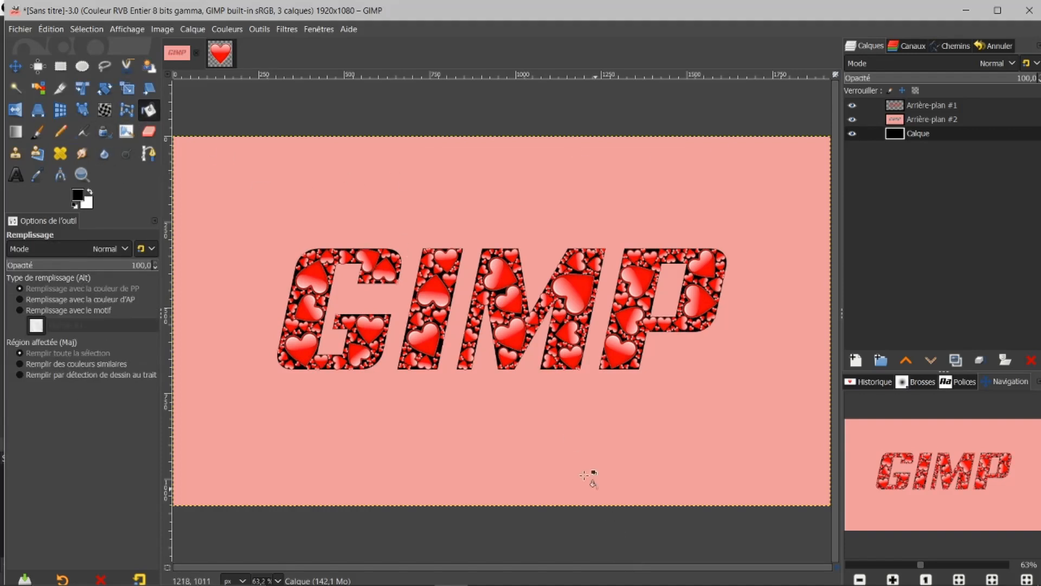
Step: Try white as the fill of the bottom layer Calque, and refill it with black
{"action": "left_click", "coordinate": [90, 192]}
{"action": "left_click", "coordinate": [252, 228]}
{"action": "left_click", "coordinate": [92, 192]}
{"action": "left_click", "coordinate": [226, 216]}
Step: View the packed hearts with the black Calque and pink Arrière-plan #2 layers hidden, and show both layers again
{"action": "left_click", "coordinate": [853, 133]}
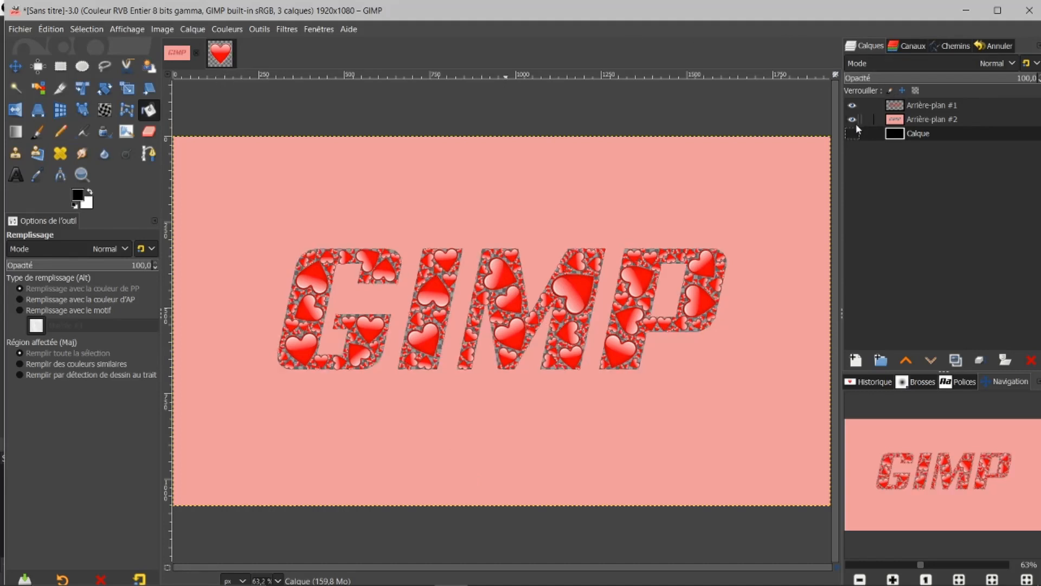
{"action": "left_click", "coordinate": [852, 120]}
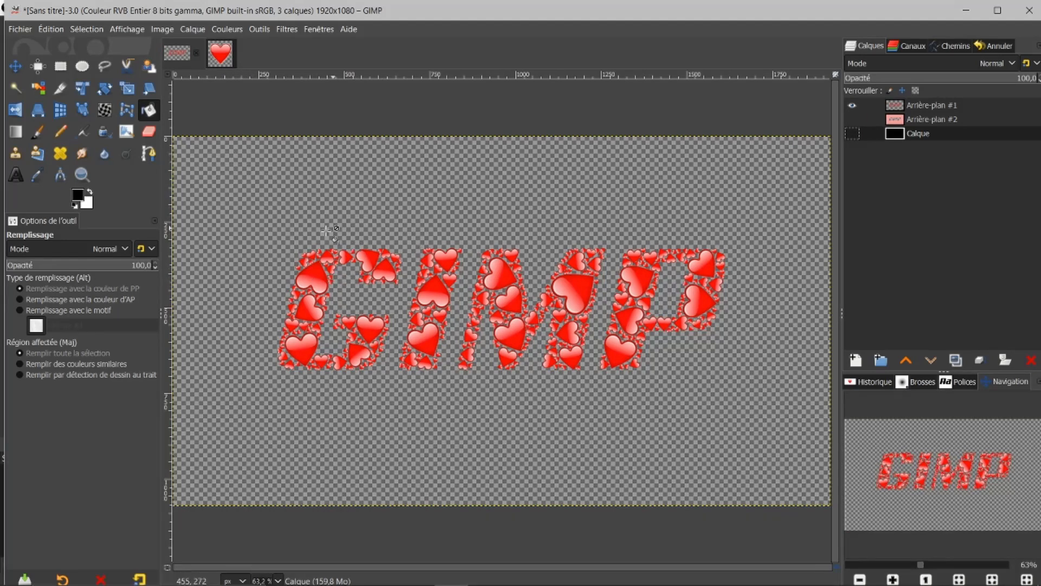
{"action": "left_click", "coordinate": [852, 120]}
{"action": "left_click", "coordinate": [853, 133]}
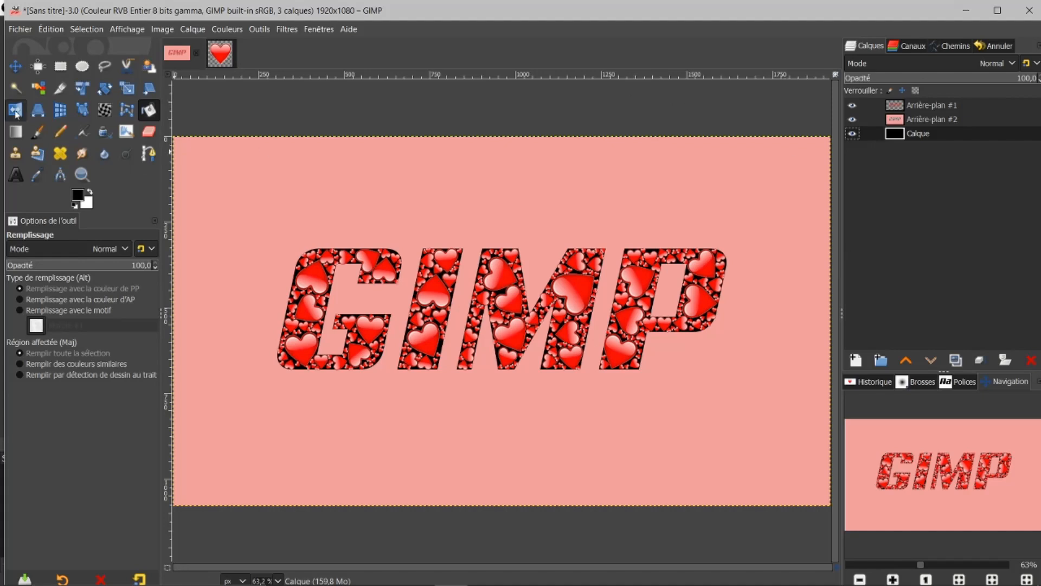
Step: Create a new 1920 x 1080 px image and fill its background with black
{"action": "left_click", "coordinate": [22, 29]}
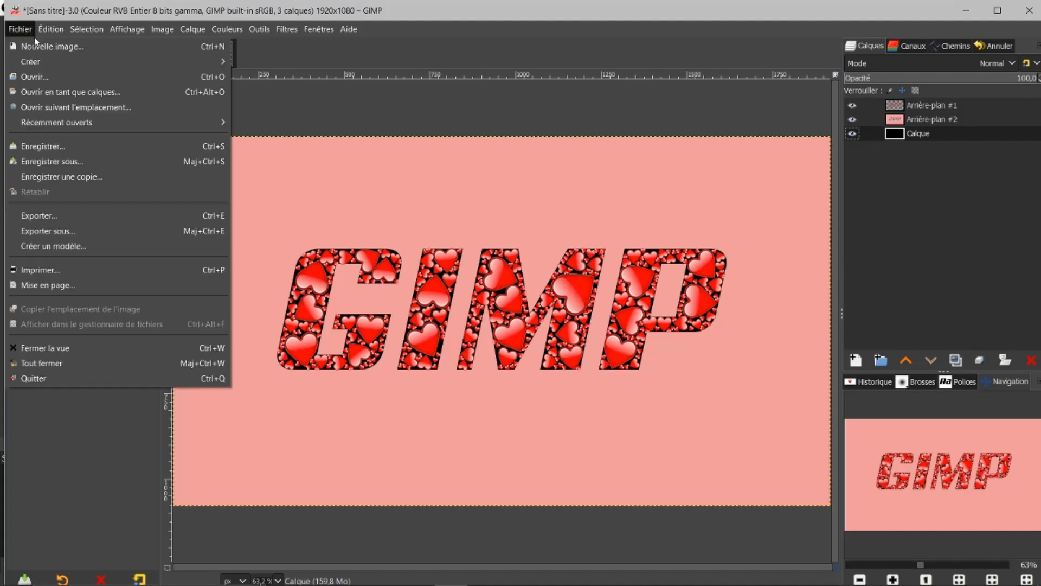
{"action": "left_click", "coordinate": [37, 48]}
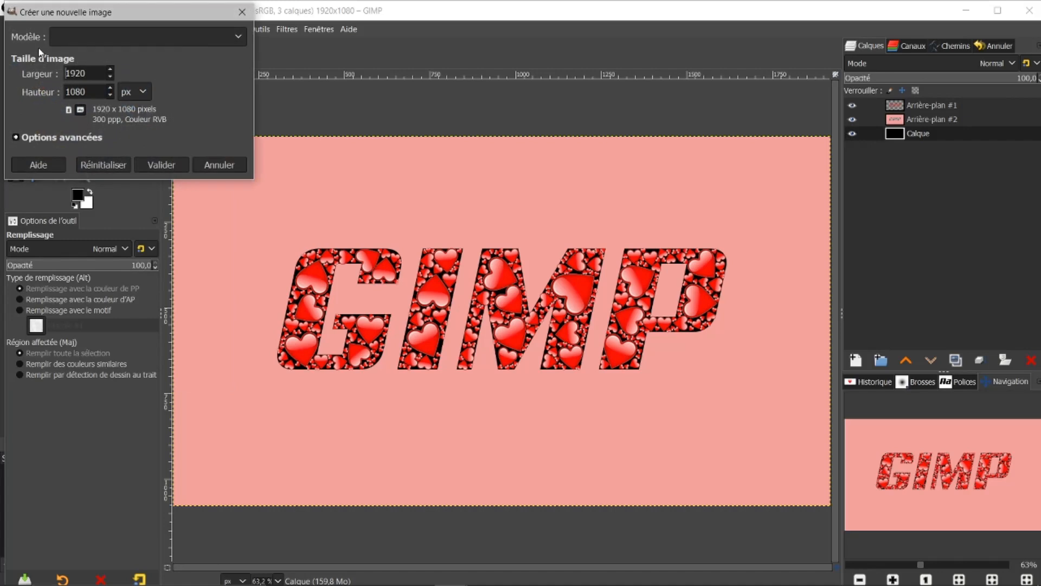
{"action": "left_click", "coordinate": [151, 162]}
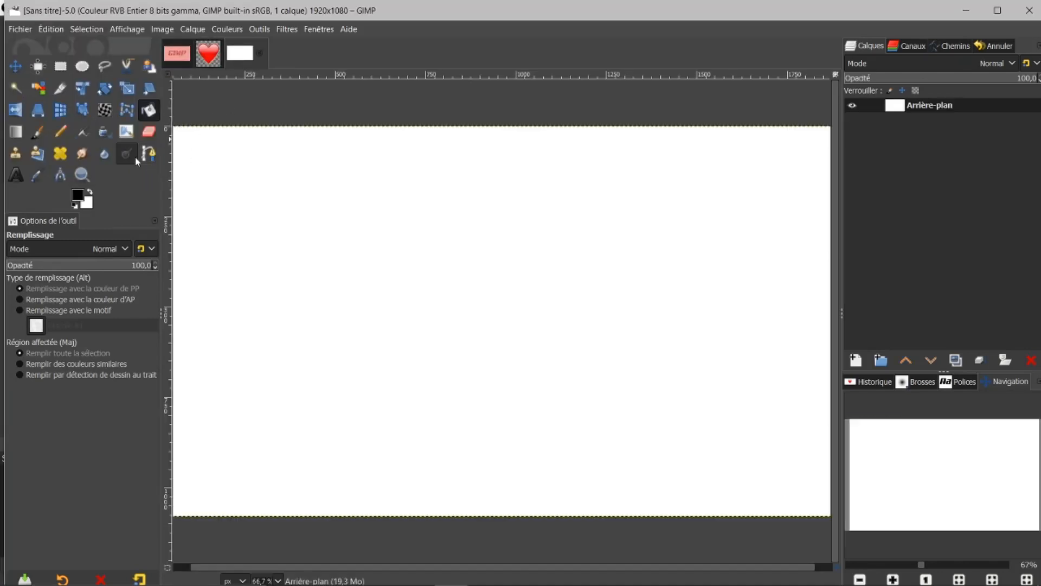
{"action": "left_click", "coordinate": [338, 224]}
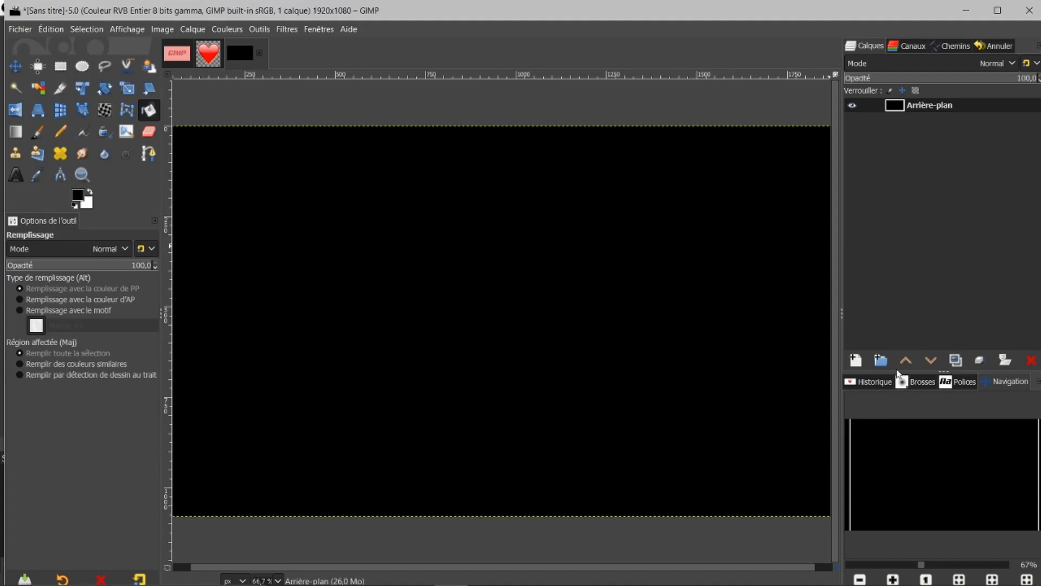
Step: Bring the heart from its own image into the black image as a new layer
{"action": "left_click", "coordinate": [214, 61]}
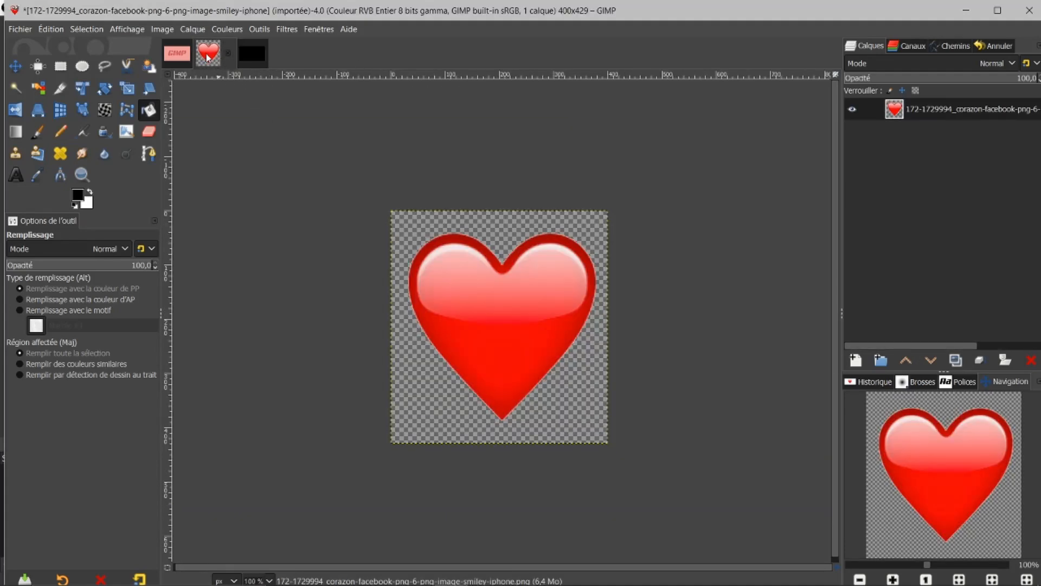
{"action": "left_click", "coordinate": [242, 64]}
{"action": "left_click_drag", "start_coordinate": [242, 67], "coordinate": [488, 289]}
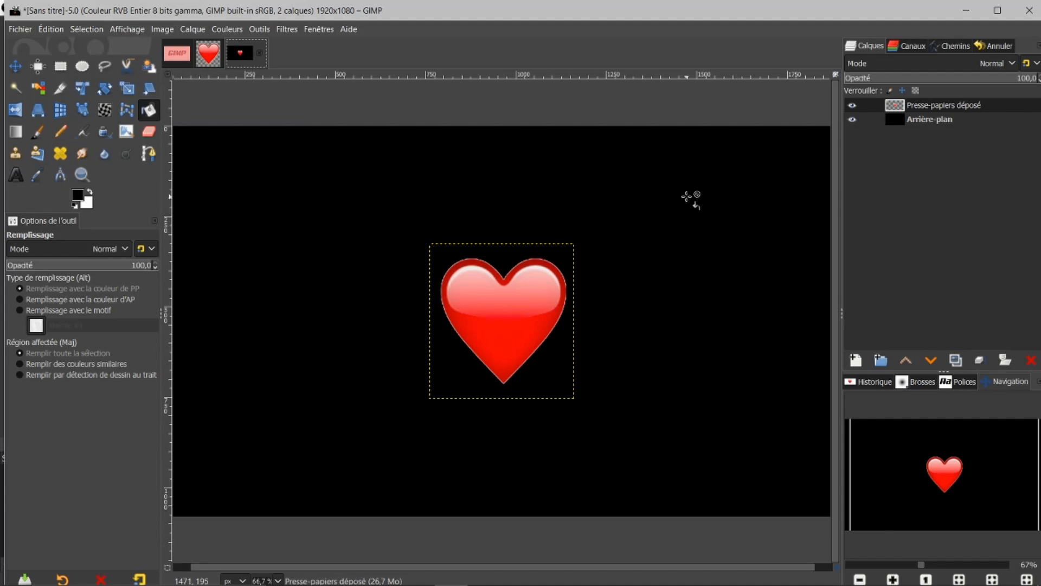
Step: Scale the heart layer proportionally to 1001 x 1074 px and resize the layer to the image dimensions
{"action": "left_click", "coordinate": [128, 89]}
{"action": "left_click", "coordinate": [505, 308]}
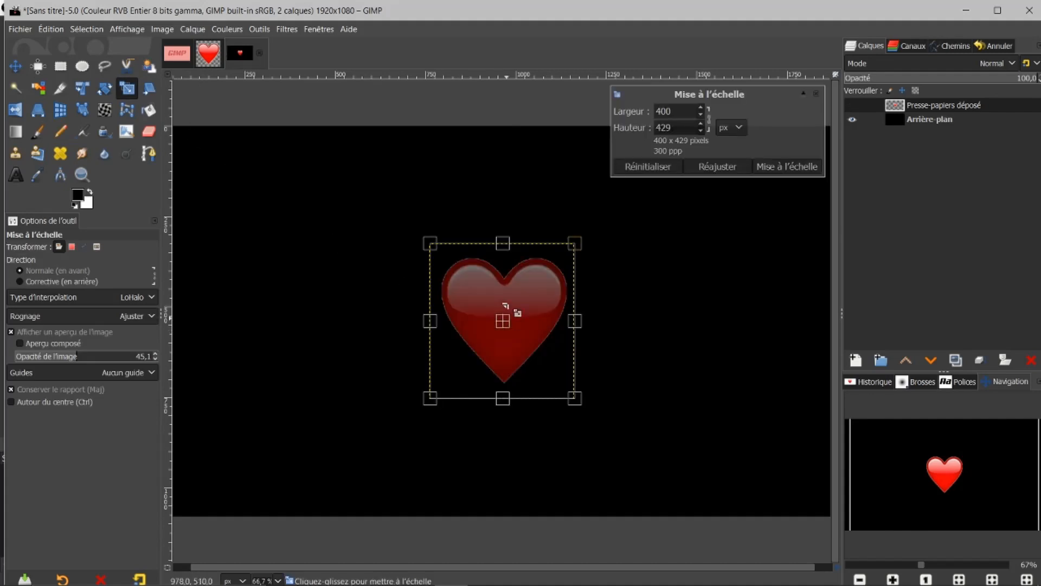
{"action": "left_click_drag", "start_coordinate": [434, 243], "coordinate": [321, 128]}
{"action": "left_click_drag", "start_coordinate": [574, 399], "coordinate": [694, 512]}
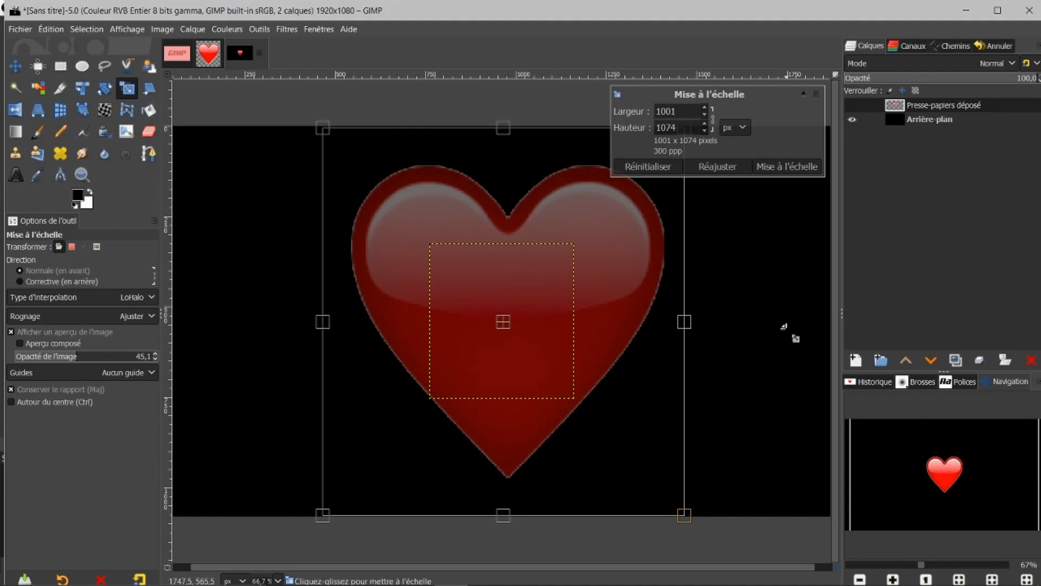
{"action": "left_click", "coordinate": [771, 169]}
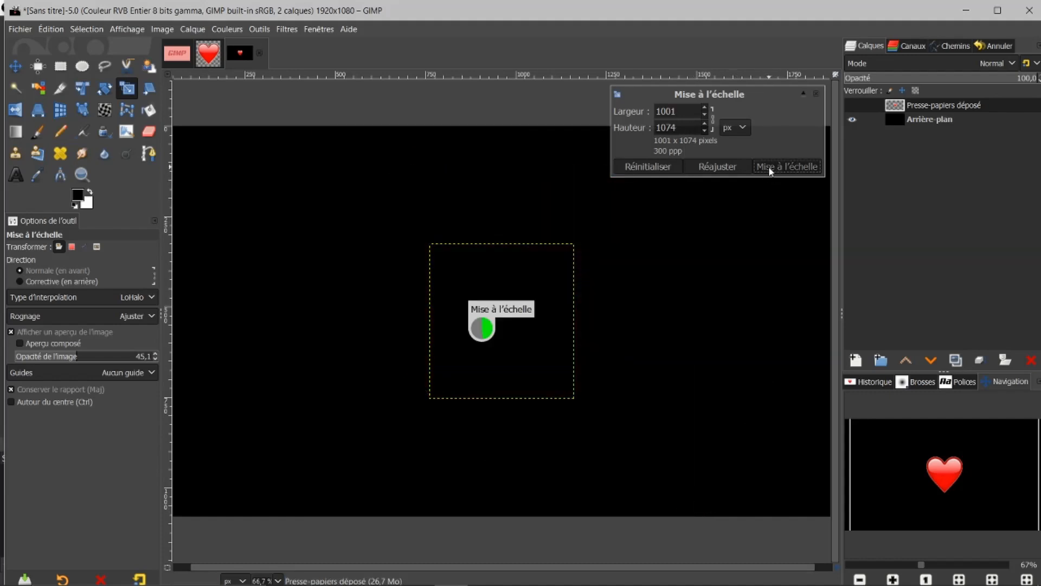
{"action": "right_click", "coordinate": [928, 102]}
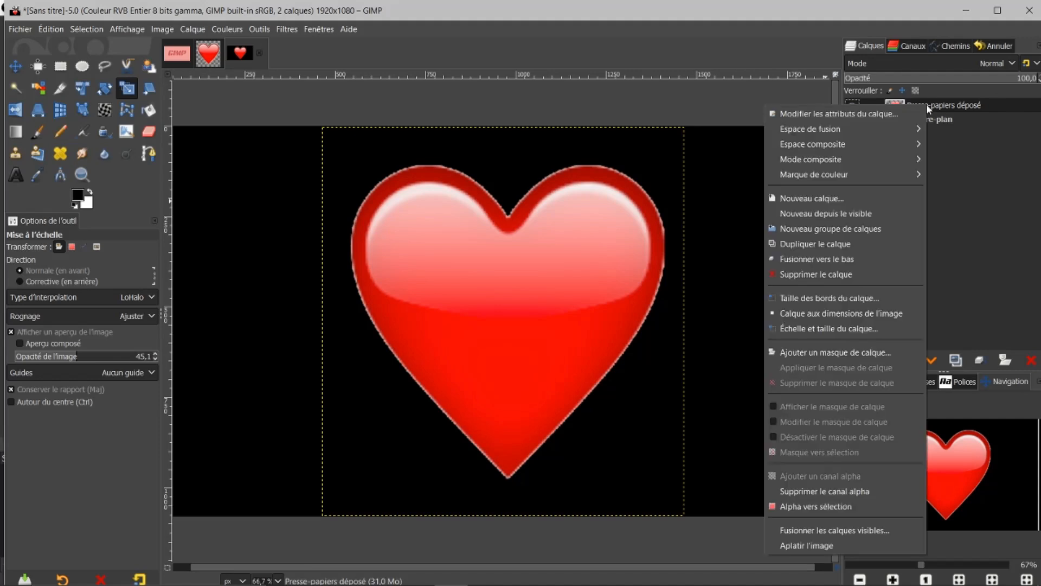
{"action": "left_click", "coordinate": [847, 317]}
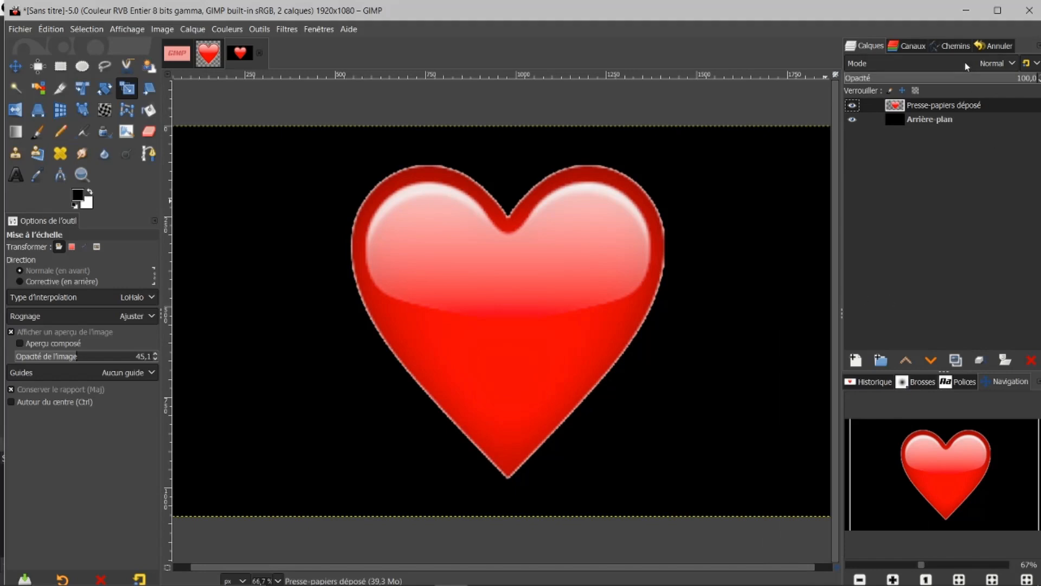
Step: Select the heart's shape from its layer's alpha, and make Arrière-plan the active layer with the heart layer hidden
{"action": "right_click", "coordinate": [913, 105]}
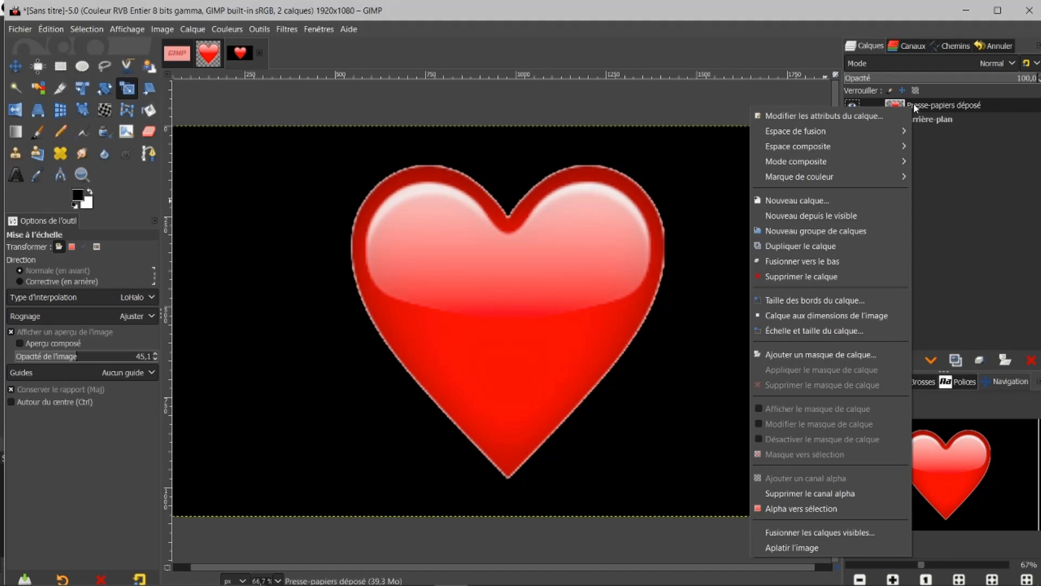
{"action": "left_click", "coordinate": [774, 508]}
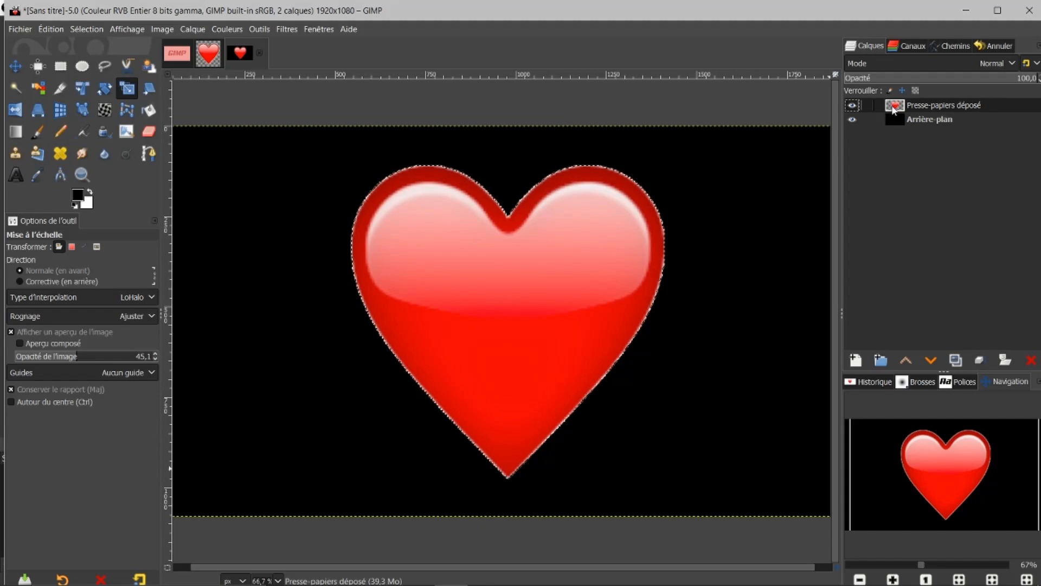
{"action": "left_click", "coordinate": [853, 105]}
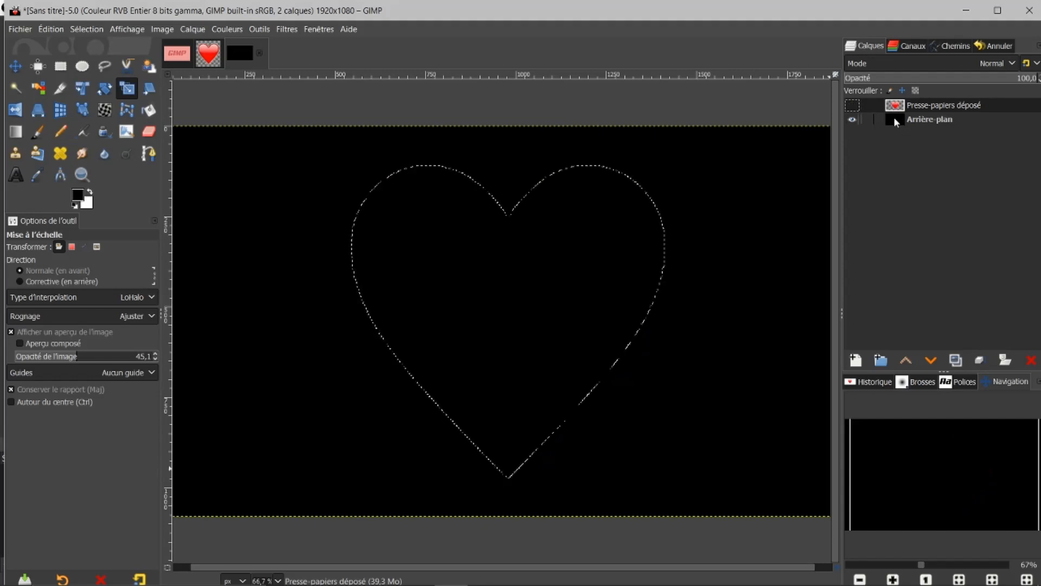
{"action": "left_click", "coordinate": [895, 119]}
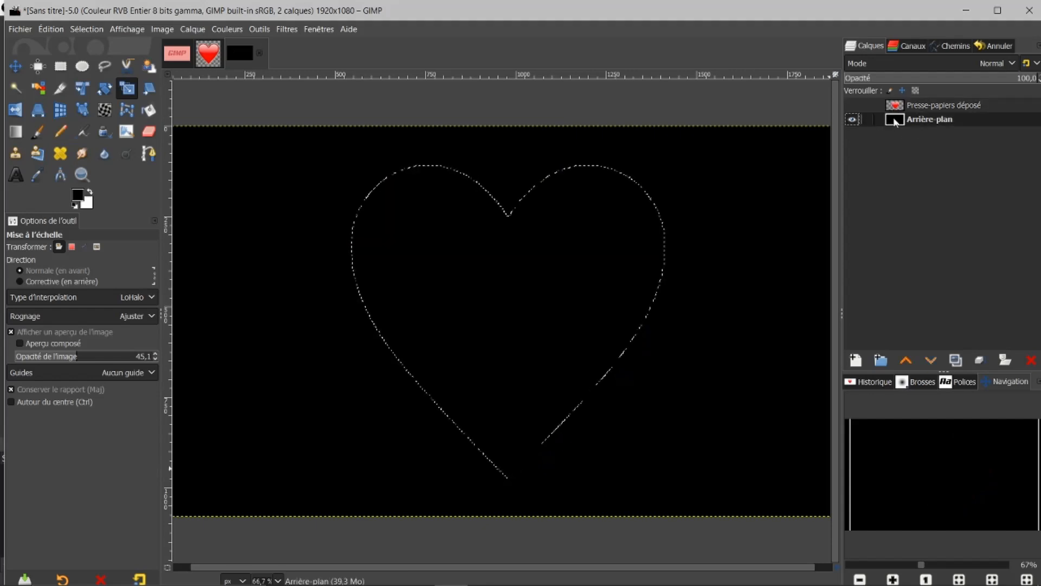
Step: Add an alpha channel to Arrière-plan and cut the selected heart shape out of it, leaving nothing selected
{"action": "right_click", "coordinate": [929, 119]}
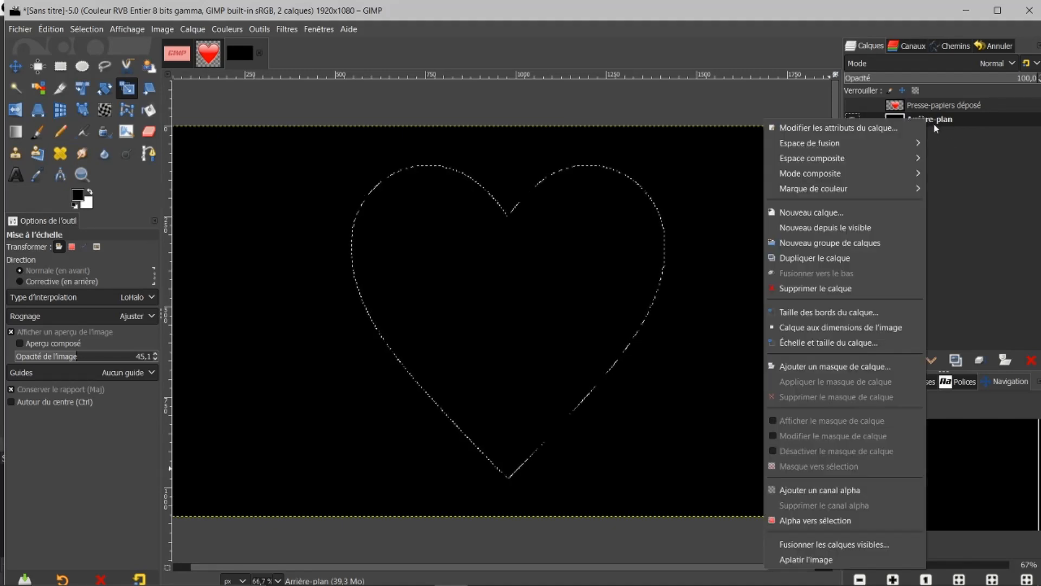
{"action": "left_click", "coordinate": [818, 490]}
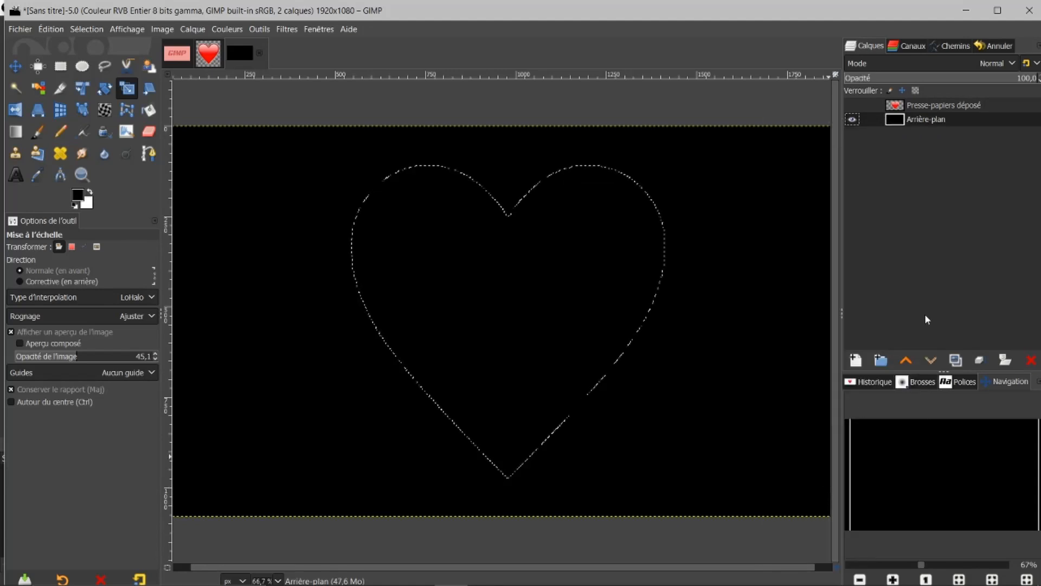
{"action": "key", "text": "Delete"}
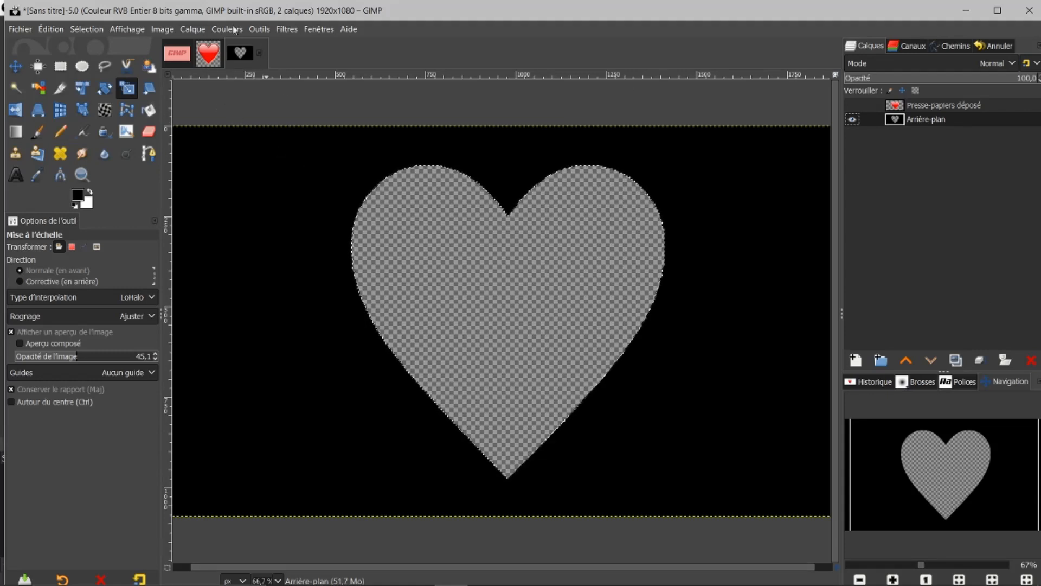
{"action": "left_click", "coordinate": [76, 30]}
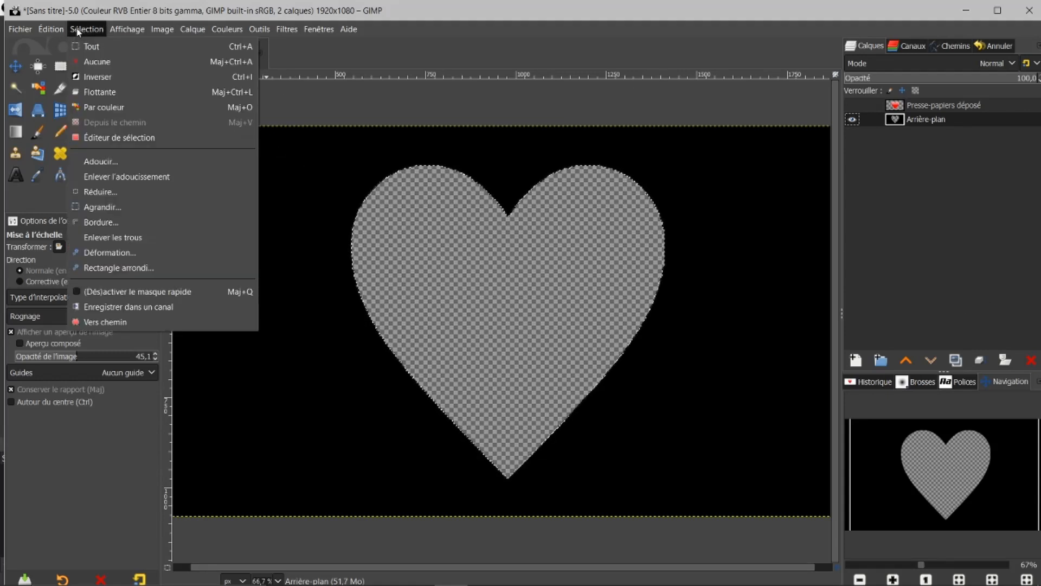
{"action": "left_click", "coordinate": [92, 60]}
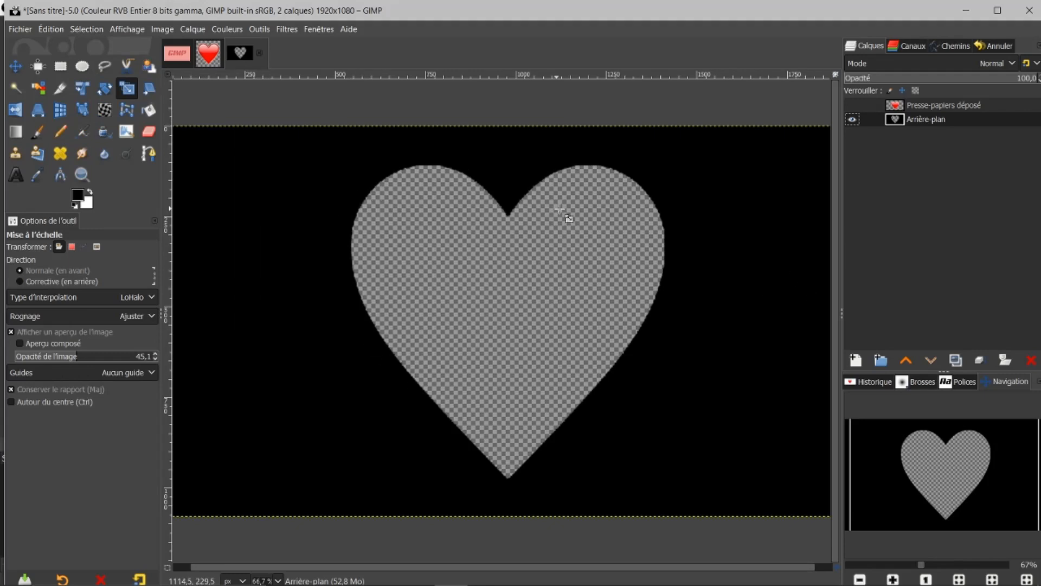
Step: Add visage-tonus-after.jpg from the document history to the black heart image as a new layer
{"action": "left_click", "coordinate": [876, 382]}
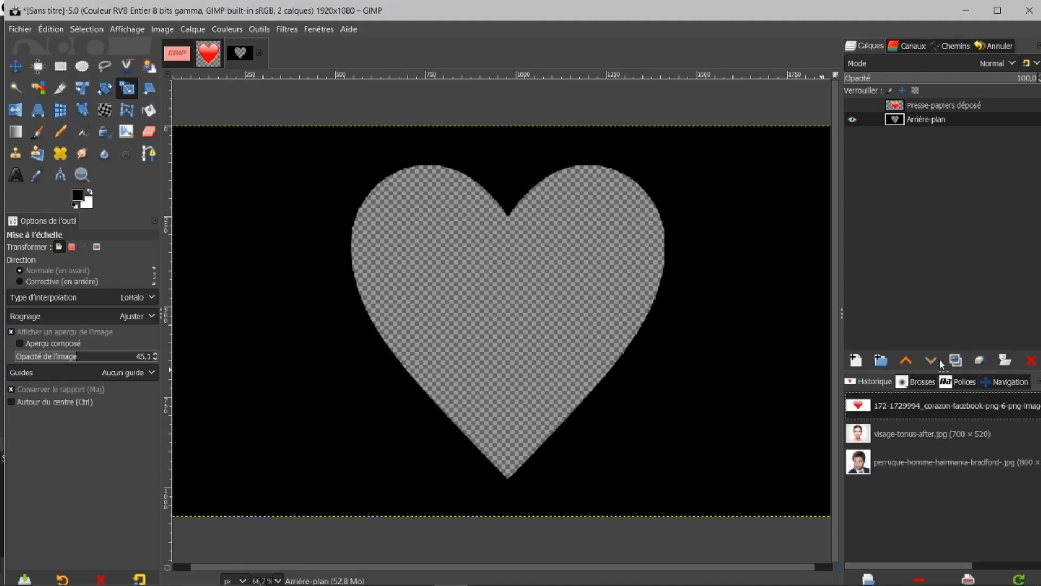
{"action": "left_click_drag", "start_coordinate": [882, 438], "coordinate": [926, 121]}
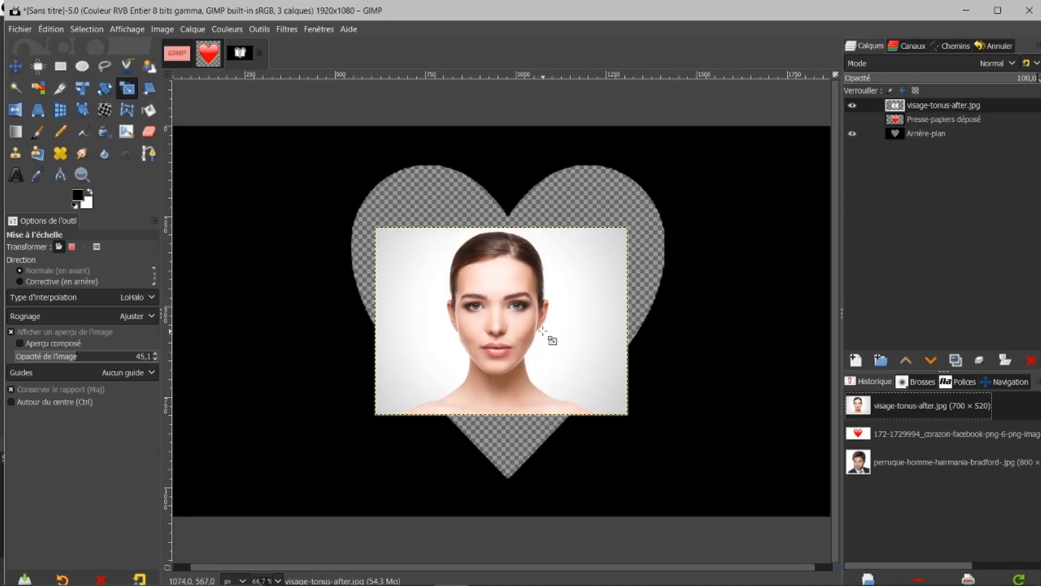
{"action": "key", "text": "1"}
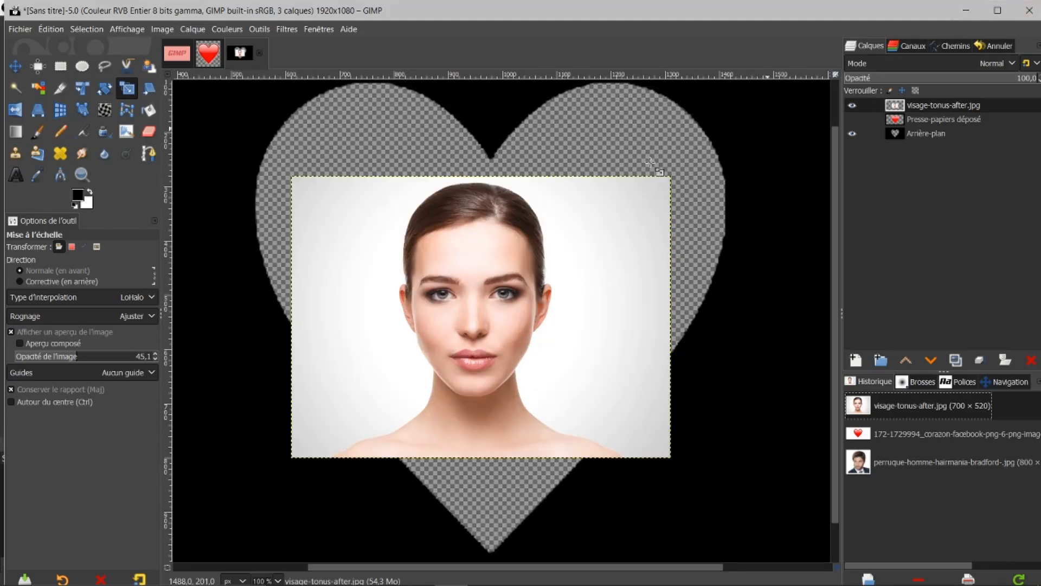
Step: Delete the portrait's light background using a contiguous selection with threshold 34.1, clear the selection and match the layer to the image dimensions
{"action": "left_click", "coordinate": [15, 91]}
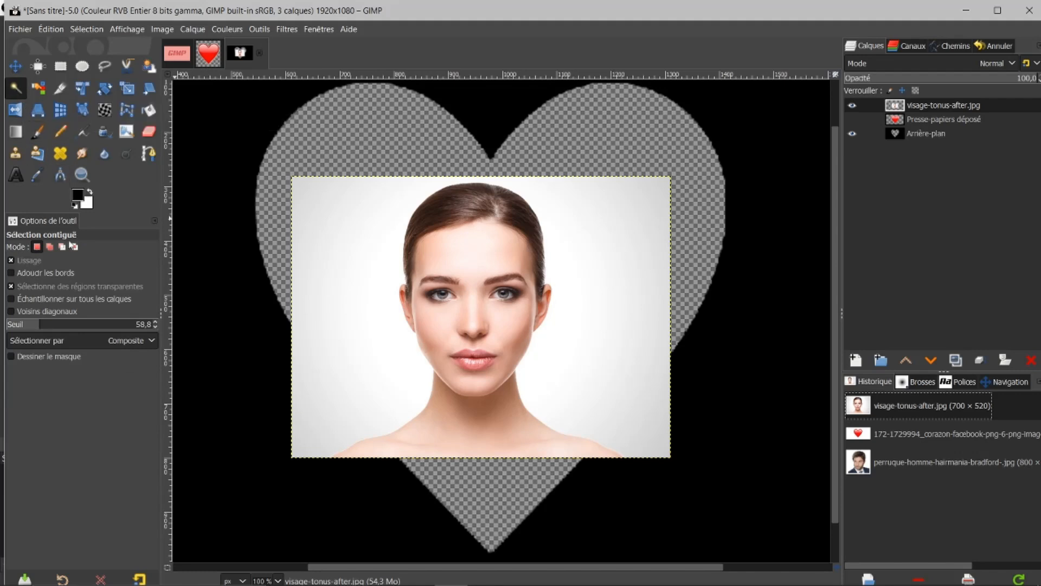
{"action": "left_click_drag", "start_coordinate": [41, 324], "coordinate": [25, 324]}
{"action": "left_click", "coordinate": [600, 204]}
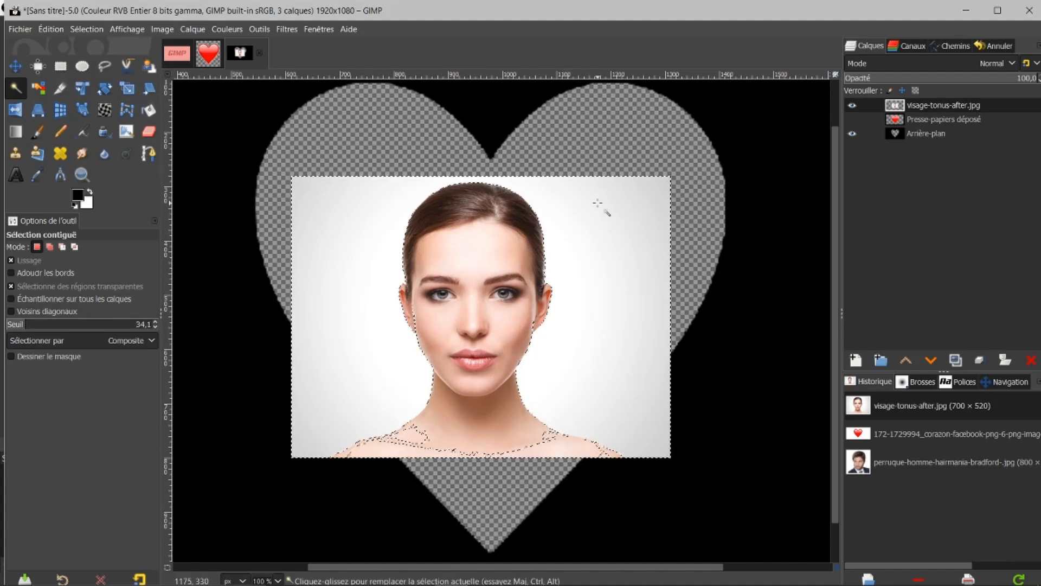
{"action": "key", "text": "Delete"}
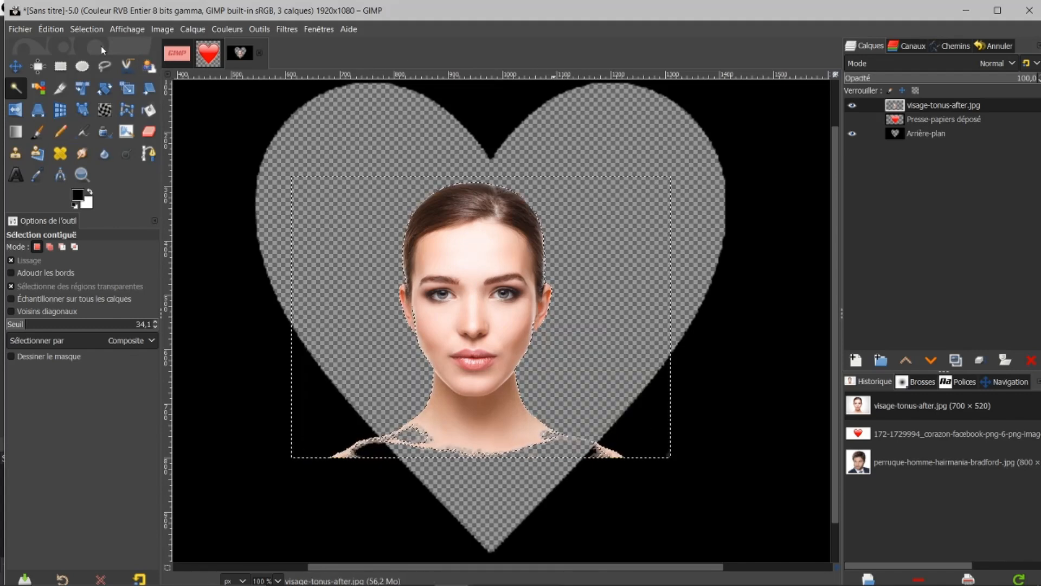
{"action": "left_click", "coordinate": [93, 28]}
{"action": "left_click", "coordinate": [94, 59]}
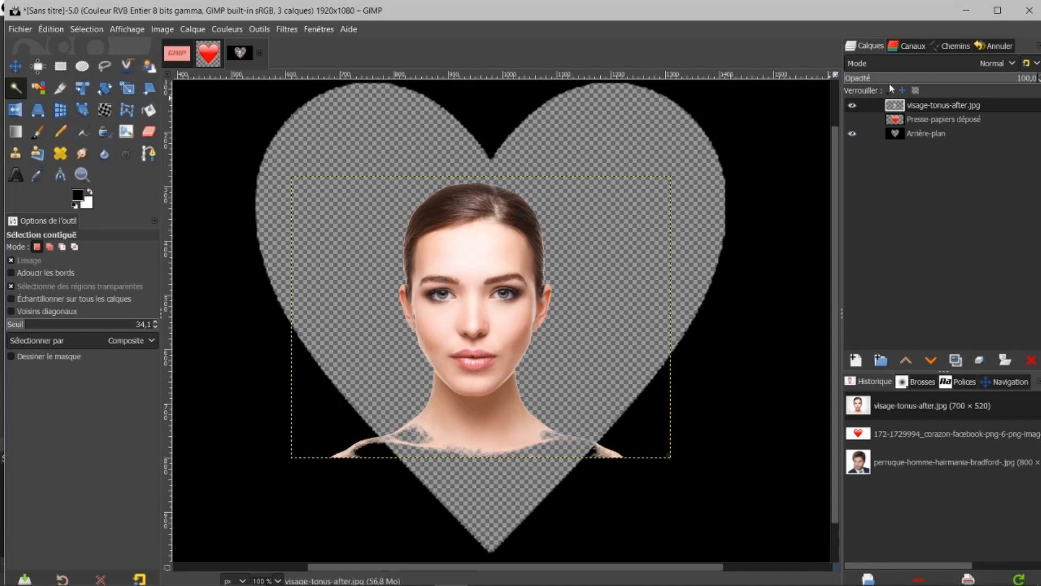
{"action": "right_click", "coordinate": [919, 109]}
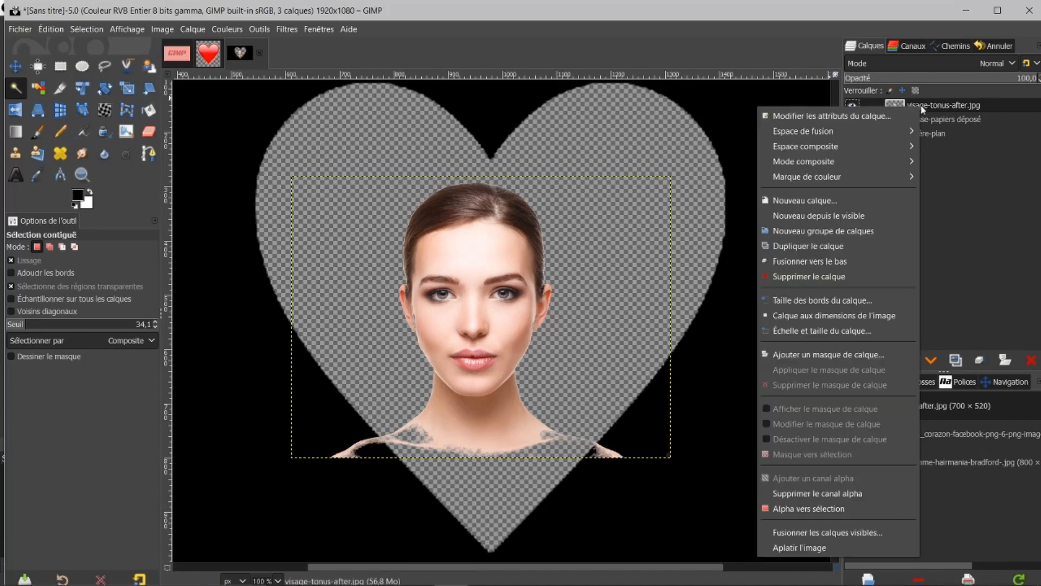
{"action": "left_click", "coordinate": [838, 315]}
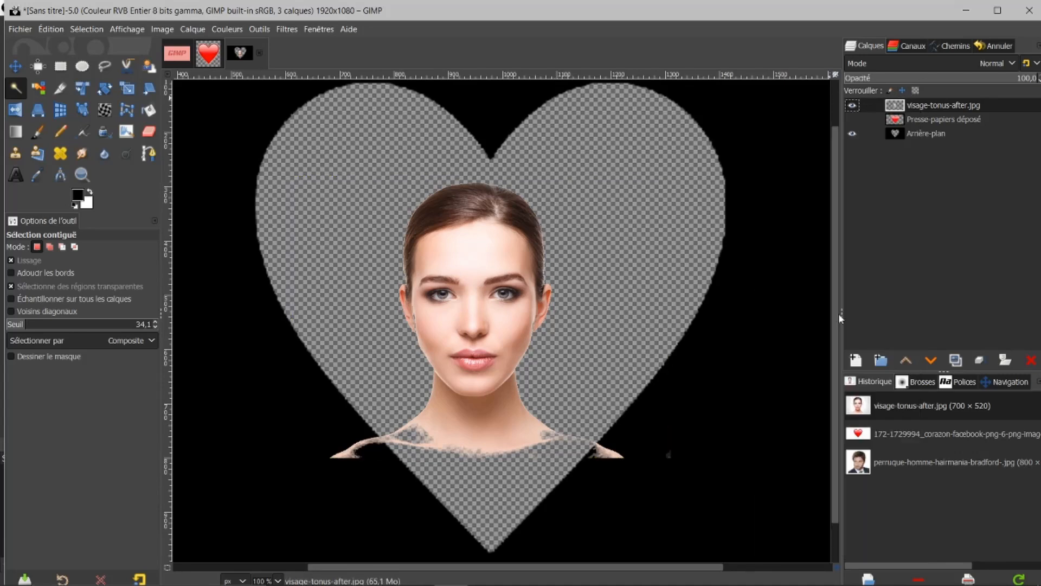
Step: Isolate the woman's head with an elliptical selection of about 339 x 455 px, erasing everything outside it and leaving nothing selected
{"action": "left_click", "coordinate": [82, 66]}
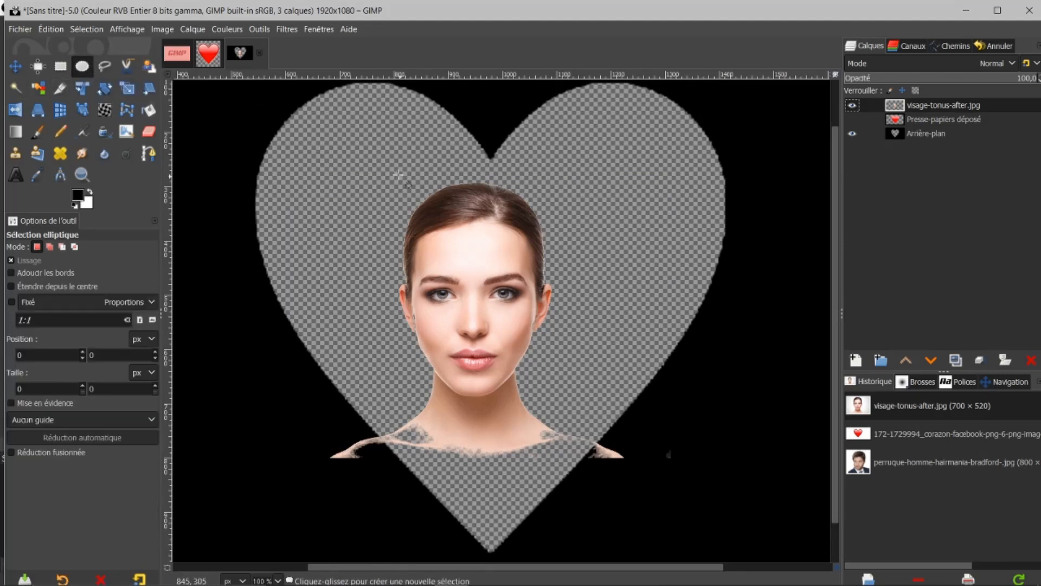
{"action": "left_click_drag", "start_coordinate": [380, 163], "coordinate": [565, 410]}
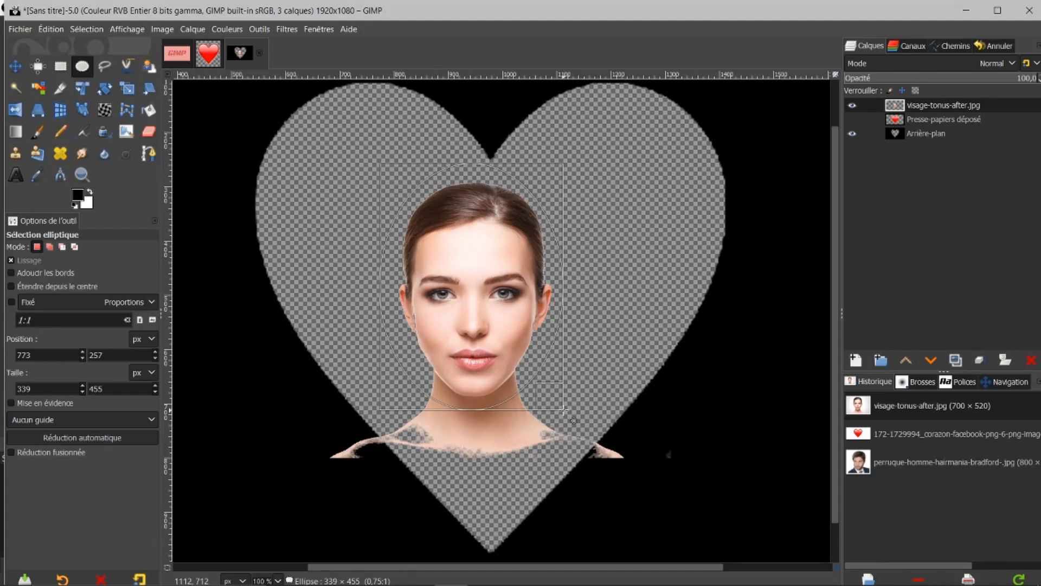
{"action": "left_click_drag", "start_coordinate": [573, 421], "coordinate": [573, 420]}
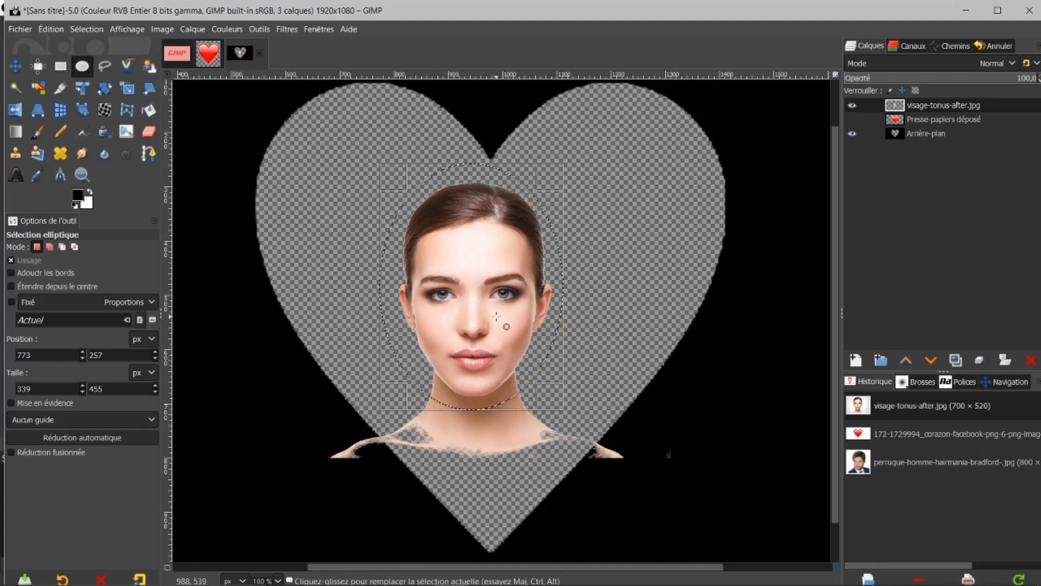
{"action": "left_click", "coordinate": [453, 277]}
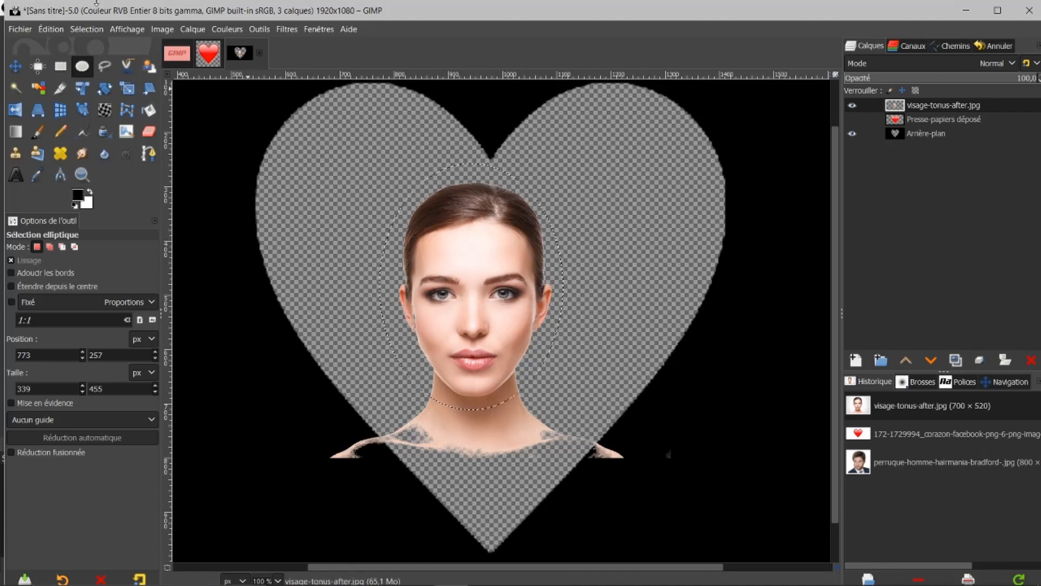
{"action": "left_click", "coordinate": [94, 30]}
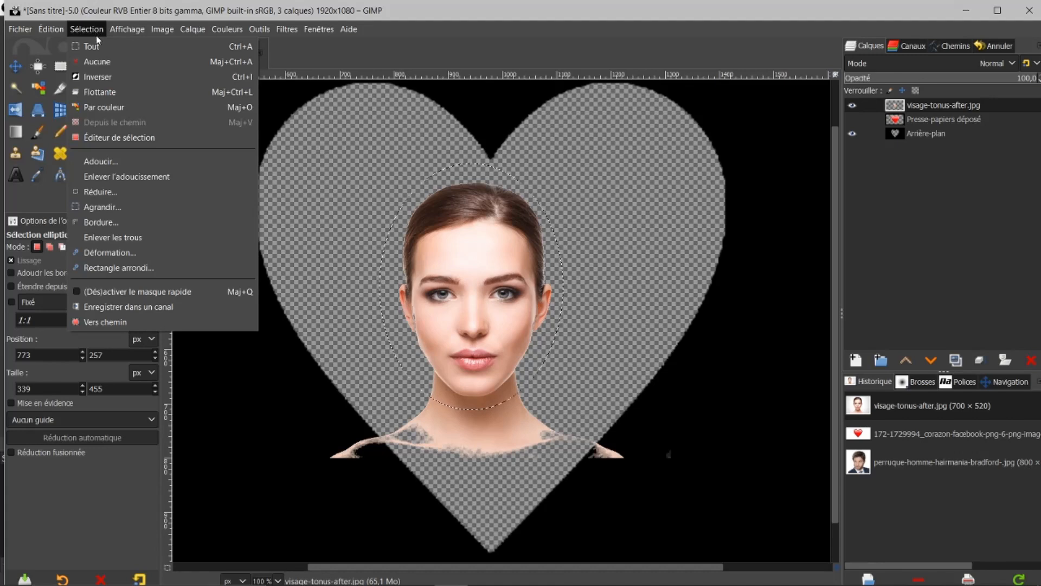
{"action": "left_click", "coordinate": [93, 77]}
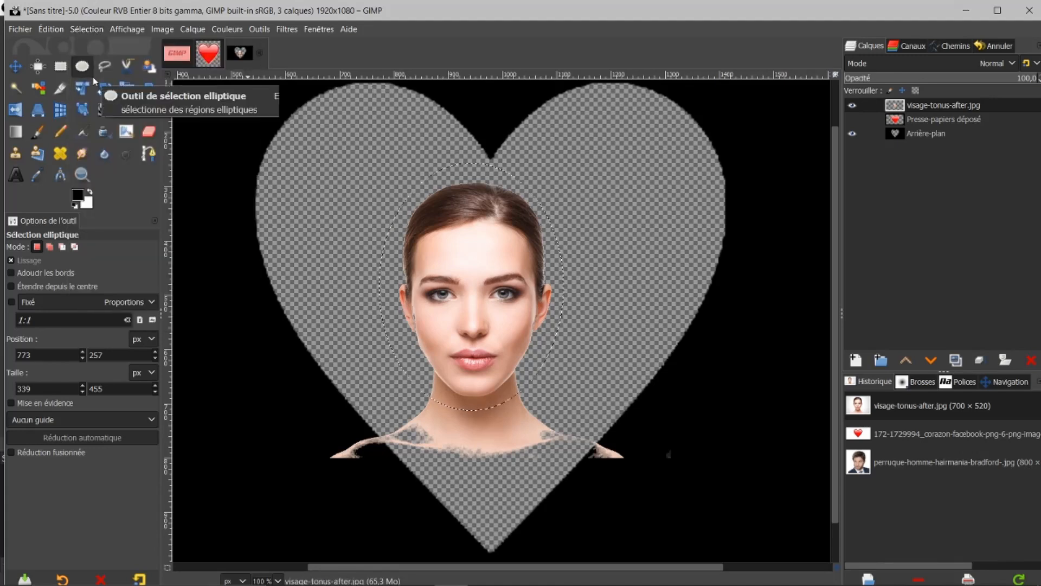
{"action": "key", "text": "Delete"}
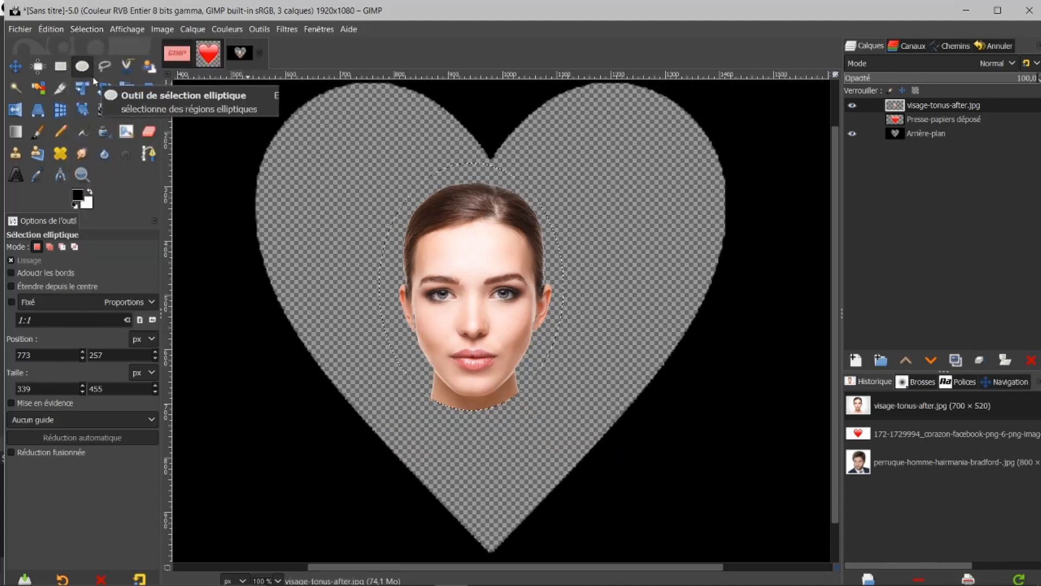
{"action": "left_click", "coordinate": [79, 30]}
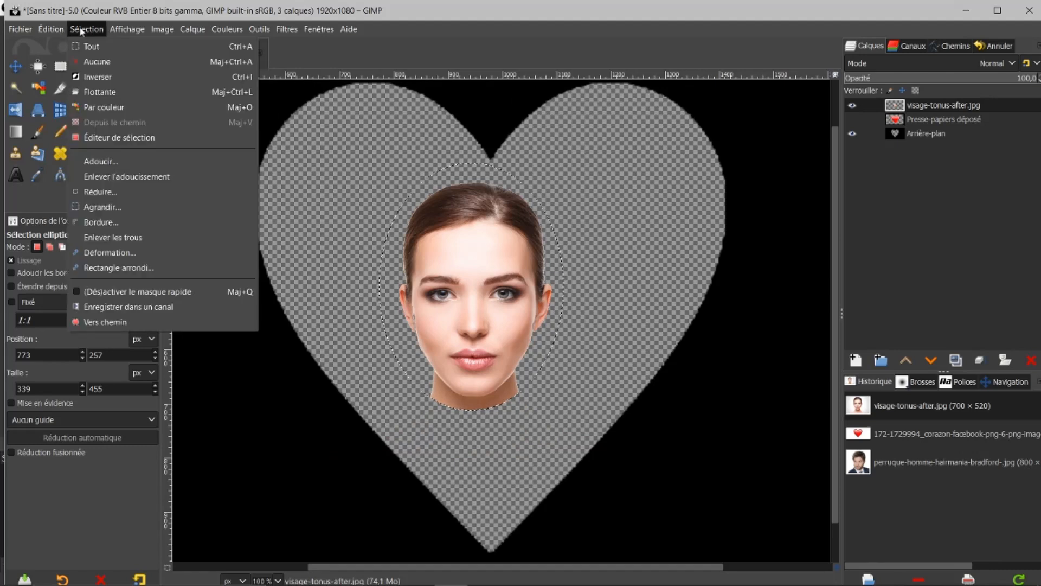
{"action": "left_click", "coordinate": [84, 62]}
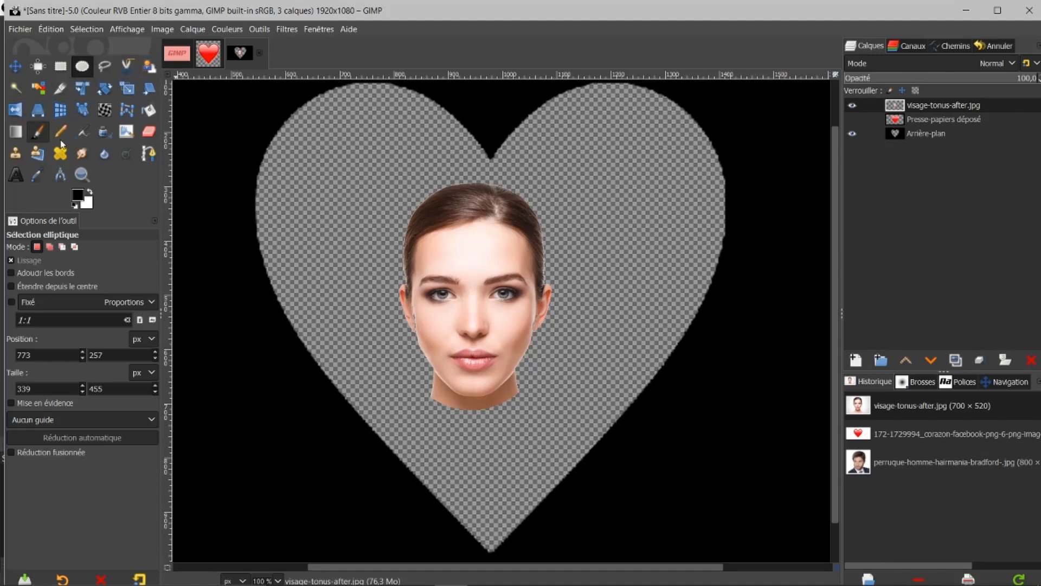
Step: Scale the woman's head layer proportionally to 793 x 446 px and place the head in the black area at the image's upper left
{"action": "left_click", "coordinate": [128, 89]}
{"action": "left_click", "coordinate": [456, 320]}
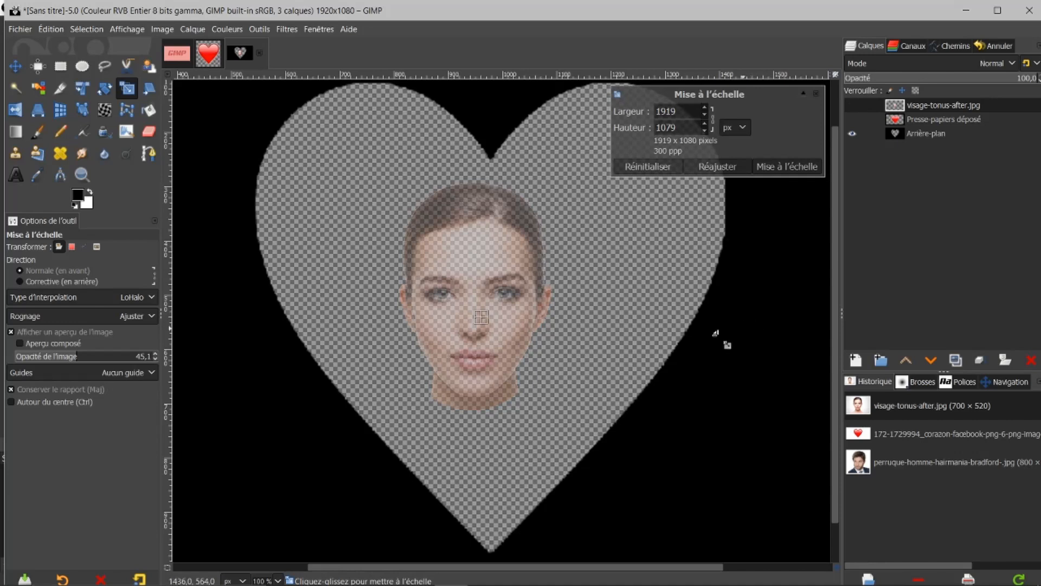
{"action": "scroll", "coordinate": [671, 337], "scroll_direction": "down", "scroll_amount": 1}
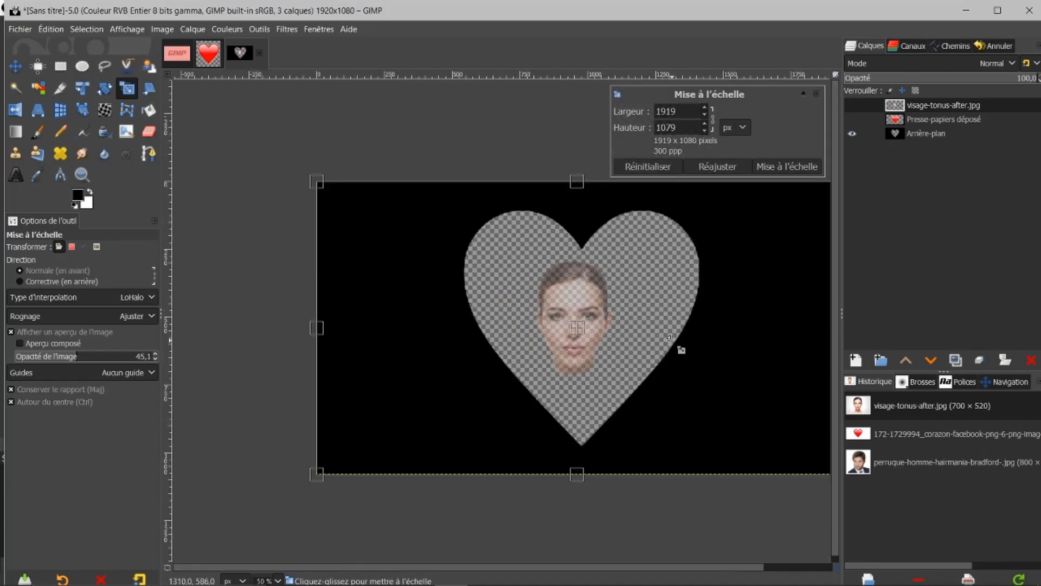
{"action": "left_click_drag", "start_coordinate": [317, 475], "coordinate": [613, 290]}
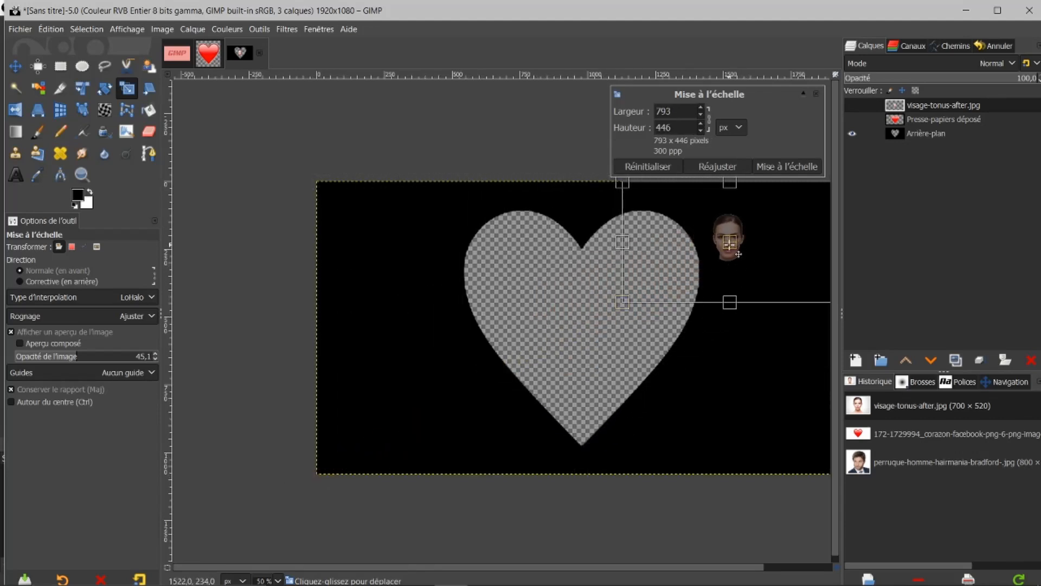
{"action": "left_click_drag", "start_coordinate": [739, 254], "coordinate": [367, 234]}
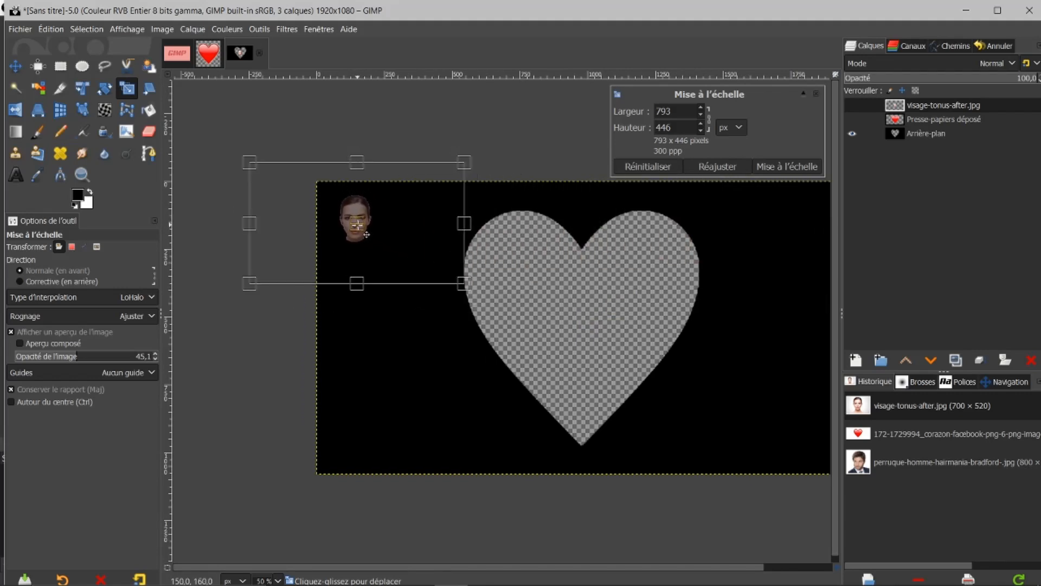
{"action": "left_click", "coordinate": [788, 166]}
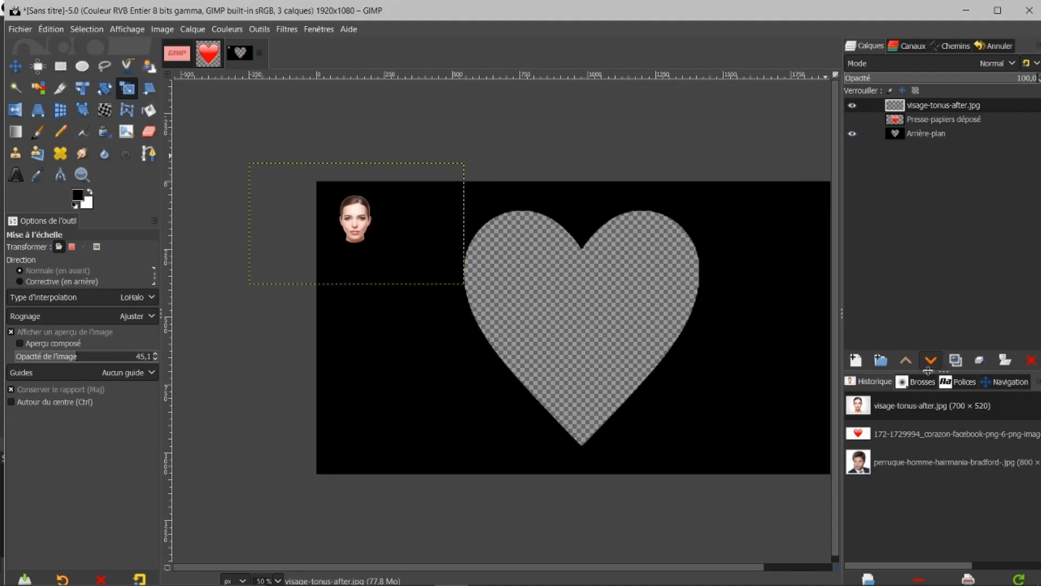
{"action": "left_click_drag", "start_coordinate": [996, 382], "coordinate": [982, 402]}
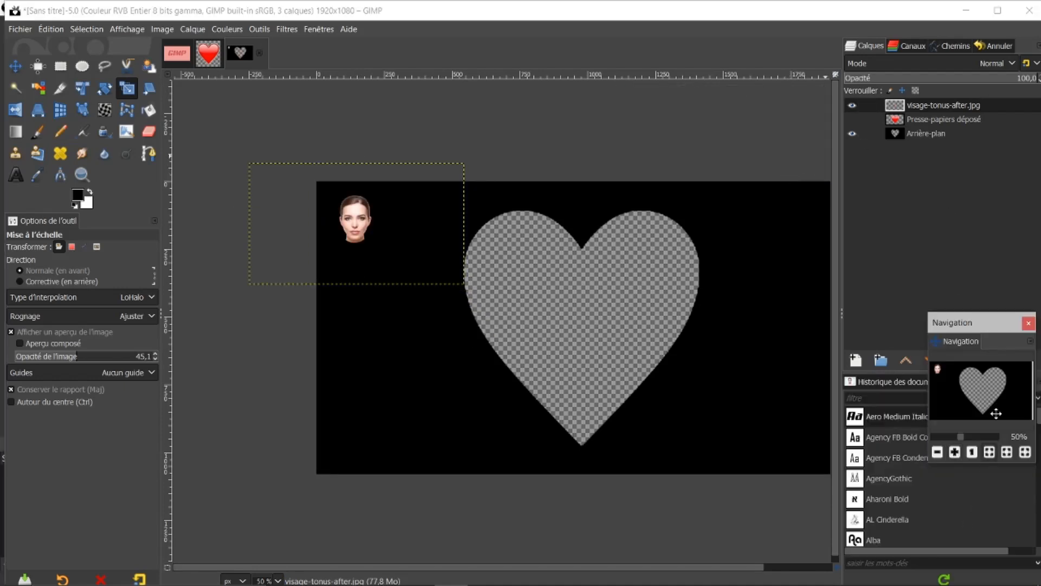
{"action": "left_click_drag", "start_coordinate": [1006, 324], "coordinate": [917, 328]}
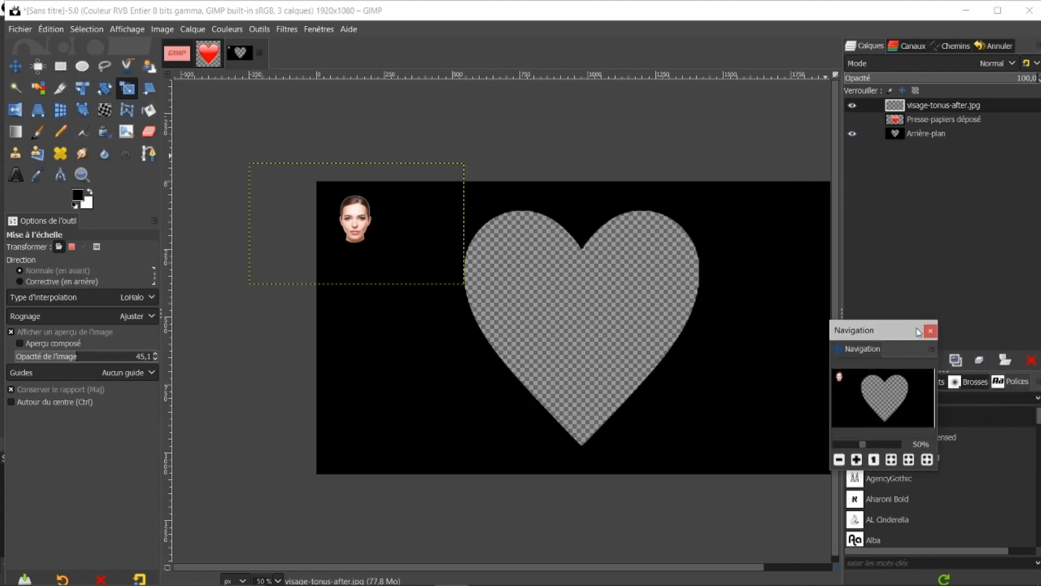
{"action": "left_click_drag", "start_coordinate": [858, 353], "coordinate": [1036, 382]}
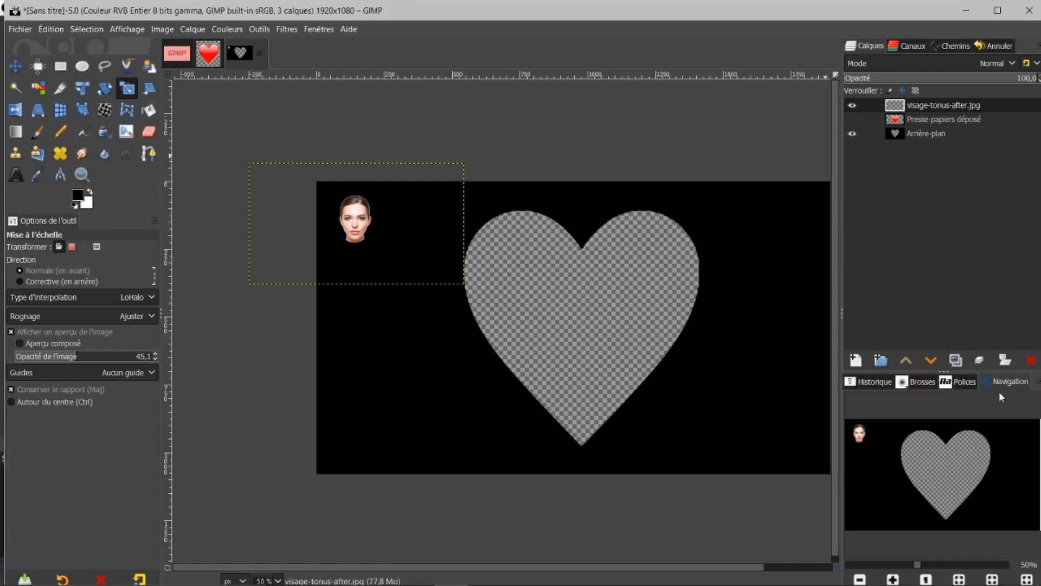
Step: Resize the visage-tonus-after.jpg layer's boundary to the image dimensions
{"action": "left_click", "coordinate": [959, 579]}
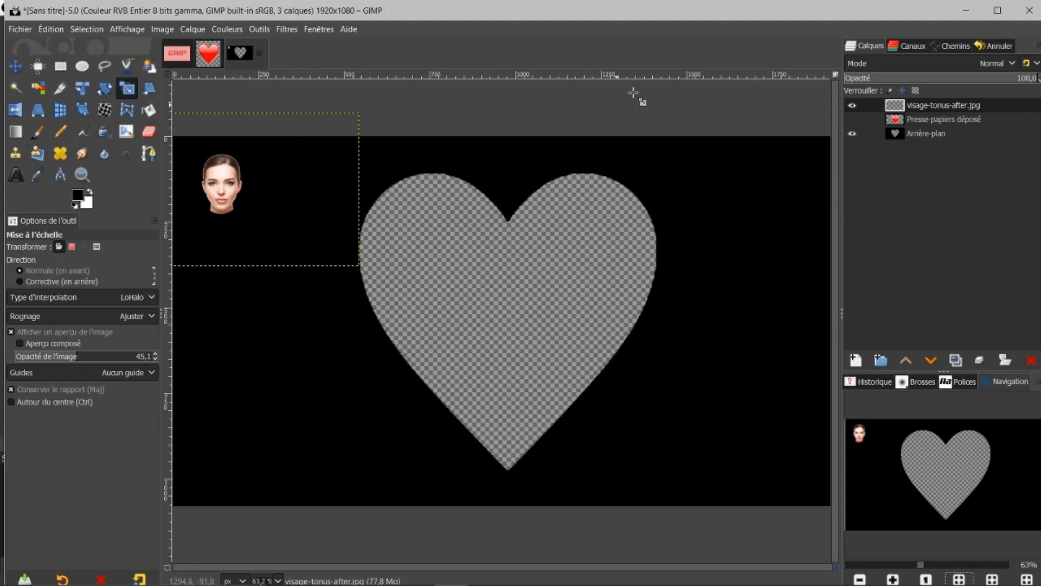
{"action": "right_click", "coordinate": [926, 108]}
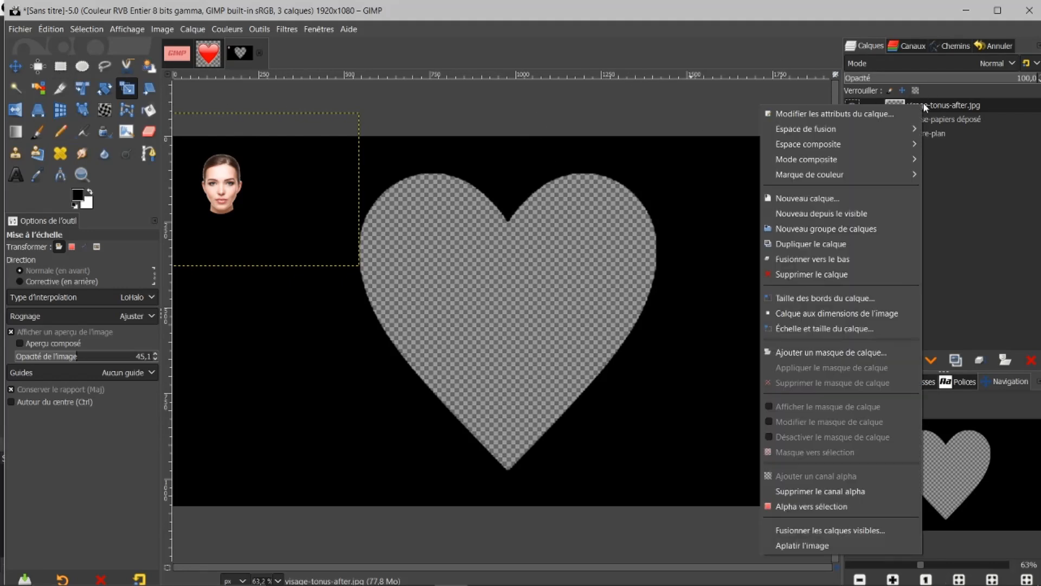
{"action": "left_click", "coordinate": [849, 314]}
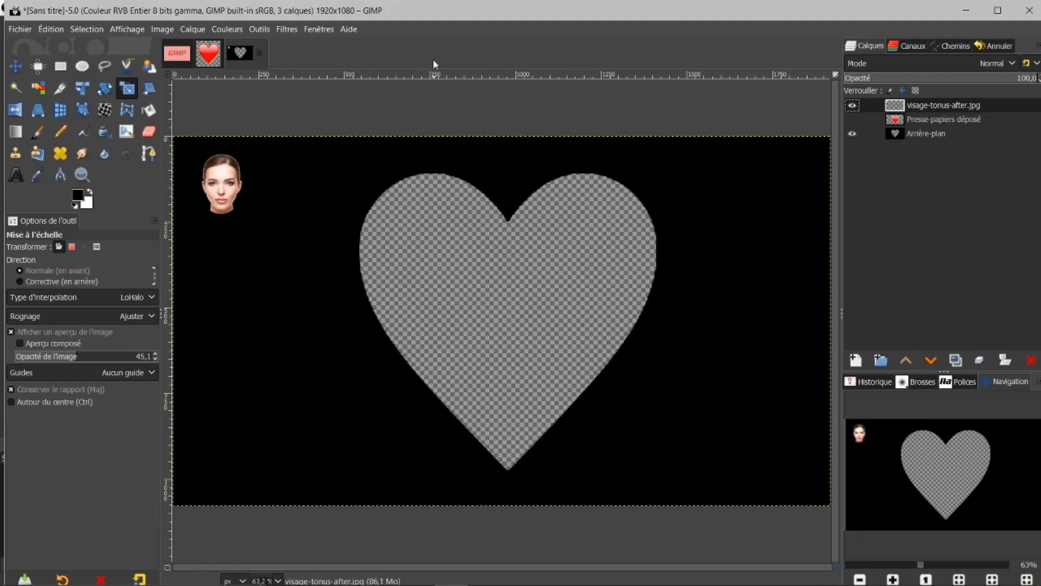
Step: Add perruque-homme-hairmania-bradford-.jpg as a new layer and delete its white background with a contiguous selection, leaving nothing selected
{"action": "left_click", "coordinate": [867, 383]}
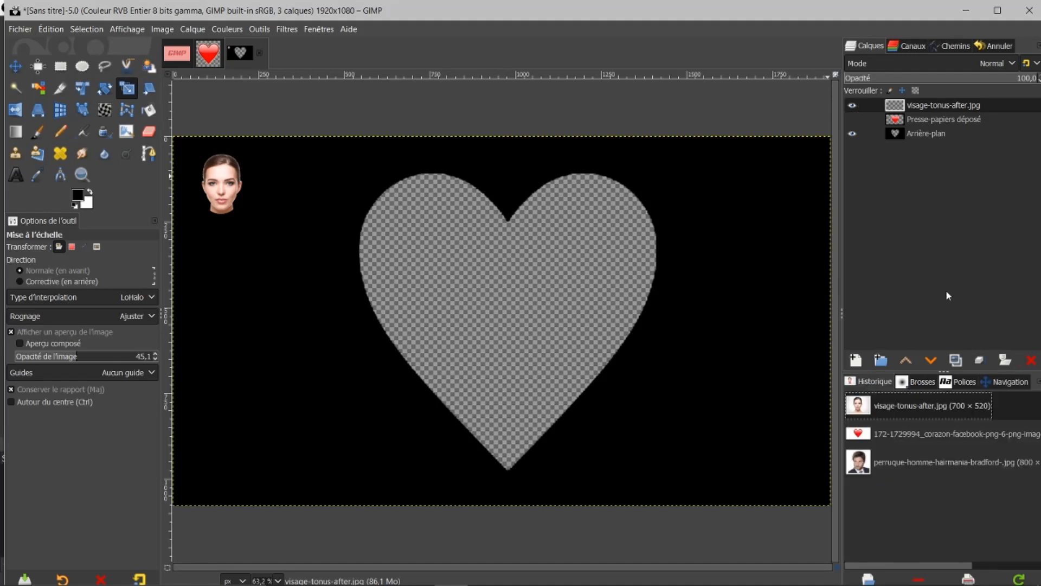
{"action": "left_click_drag", "start_coordinate": [880, 460], "coordinate": [926, 108]}
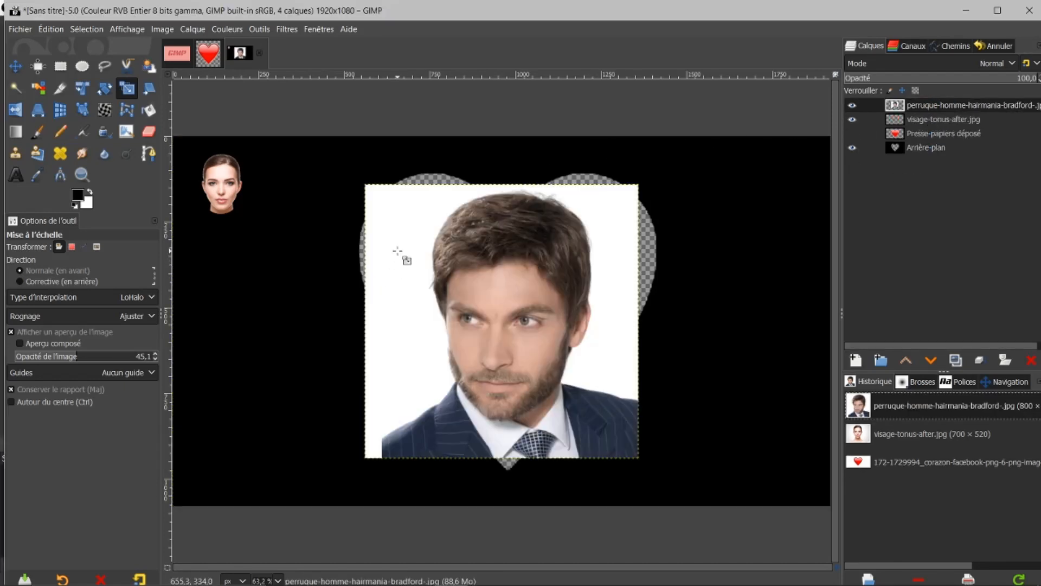
{"action": "left_click", "coordinate": [15, 88]}
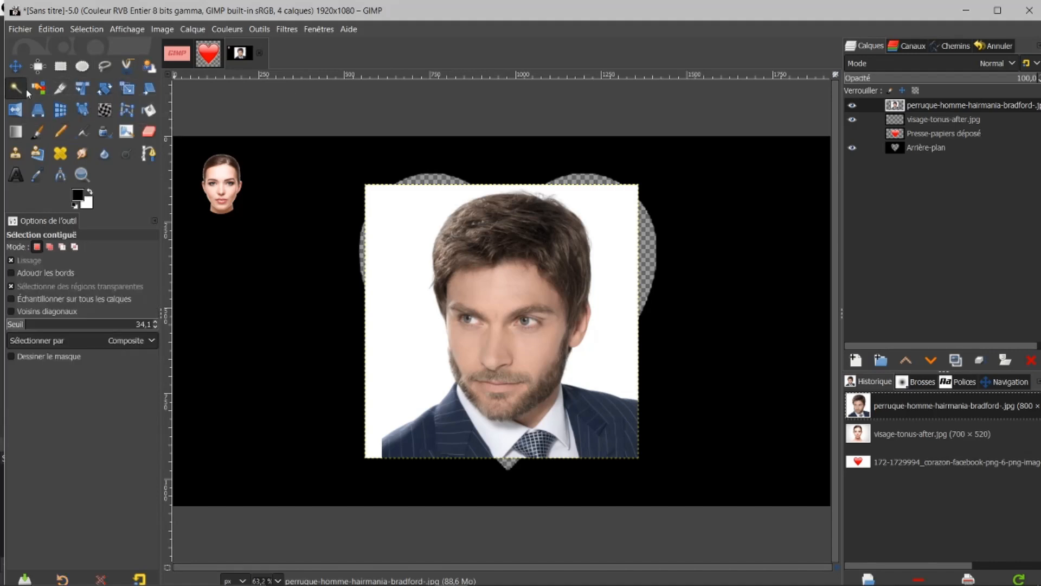
{"action": "left_click", "coordinate": [400, 211]}
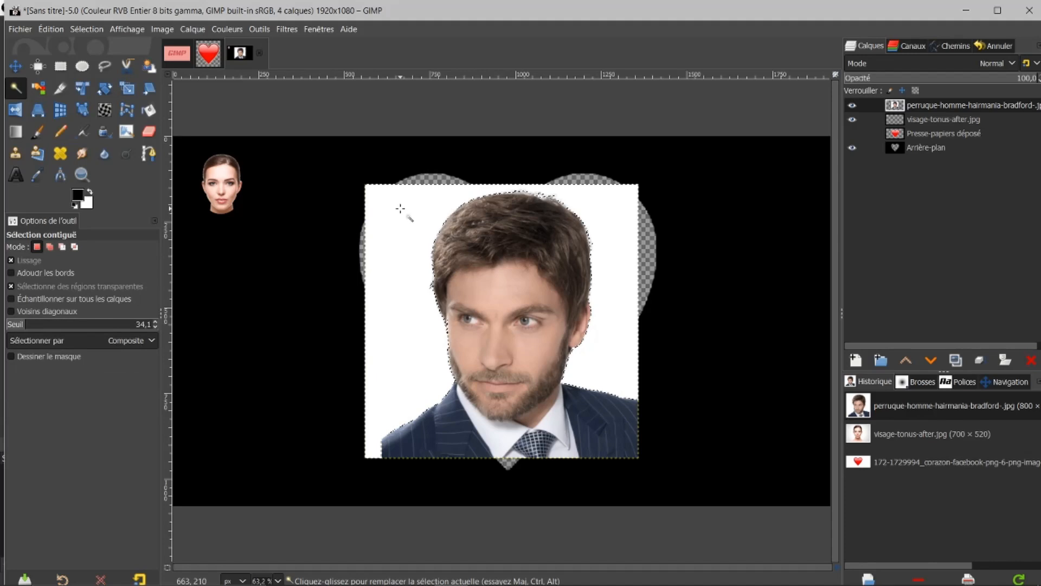
{"action": "key", "text": "Delete"}
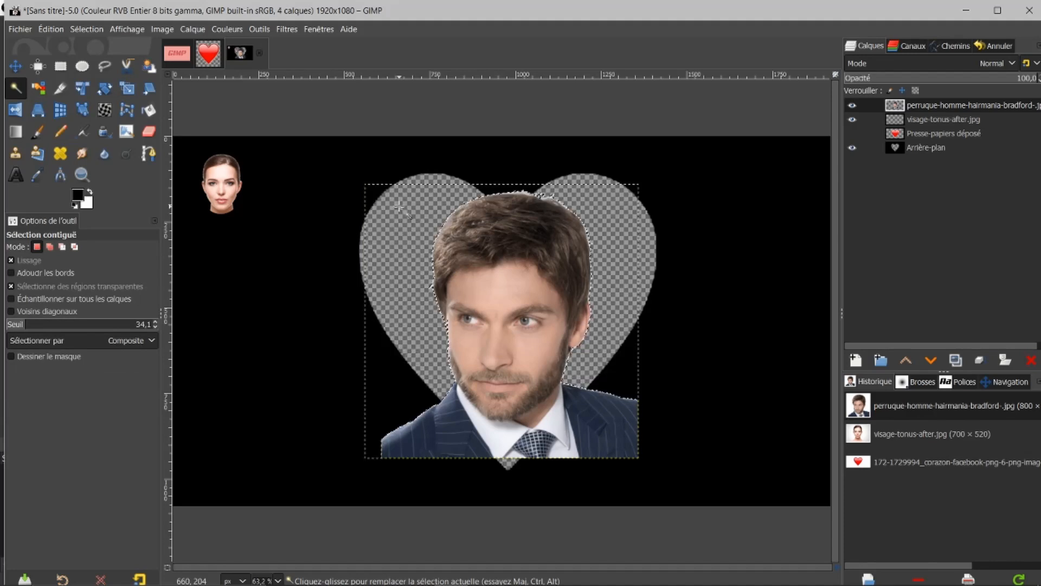
{"action": "left_click", "coordinate": [86, 29]}
{"action": "left_click", "coordinate": [99, 64]}
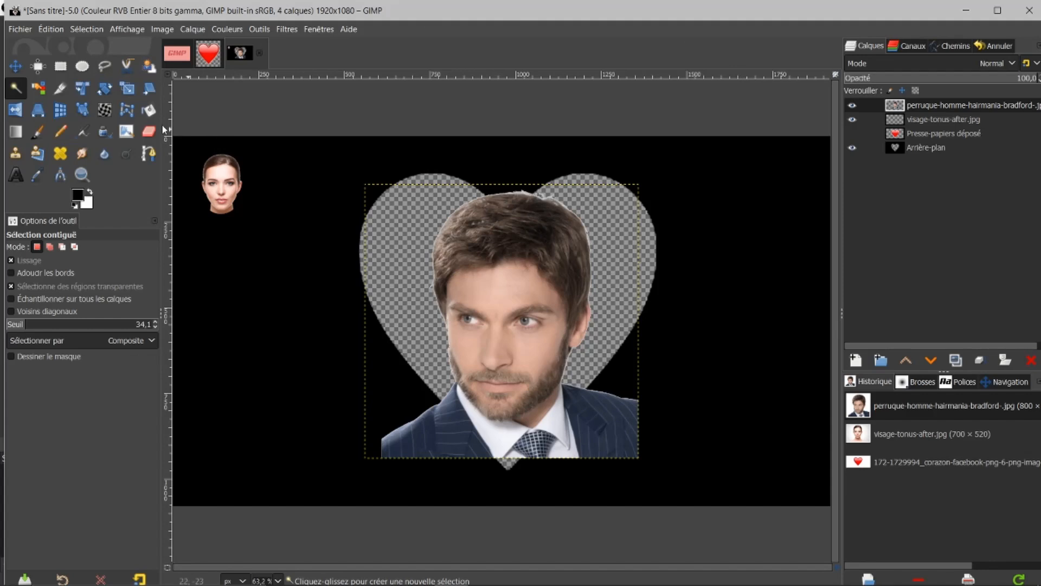
Step: Draw an elliptical selection of about 588 x 757 px around the man's head, adjusting its edges to enclose the hair and chin
{"action": "left_click", "coordinate": [82, 68]}
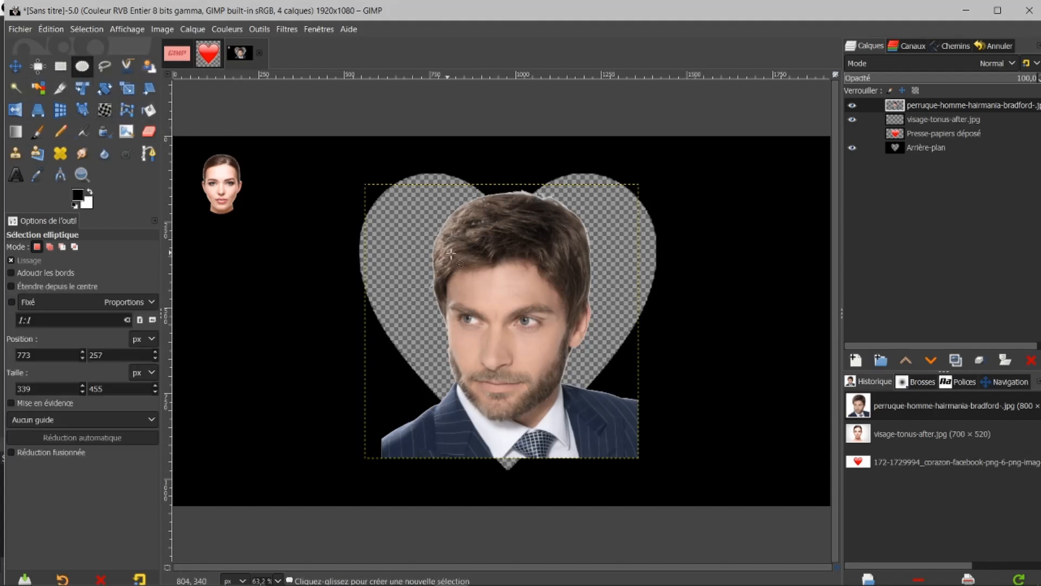
{"action": "left_click_drag", "start_coordinate": [447, 215], "coordinate": [589, 429]}
{"action": "left_click_drag", "start_coordinate": [455, 308], "coordinate": [430, 307]}
{"action": "left_click_drag", "start_coordinate": [580, 330], "coordinate": [602, 328]}
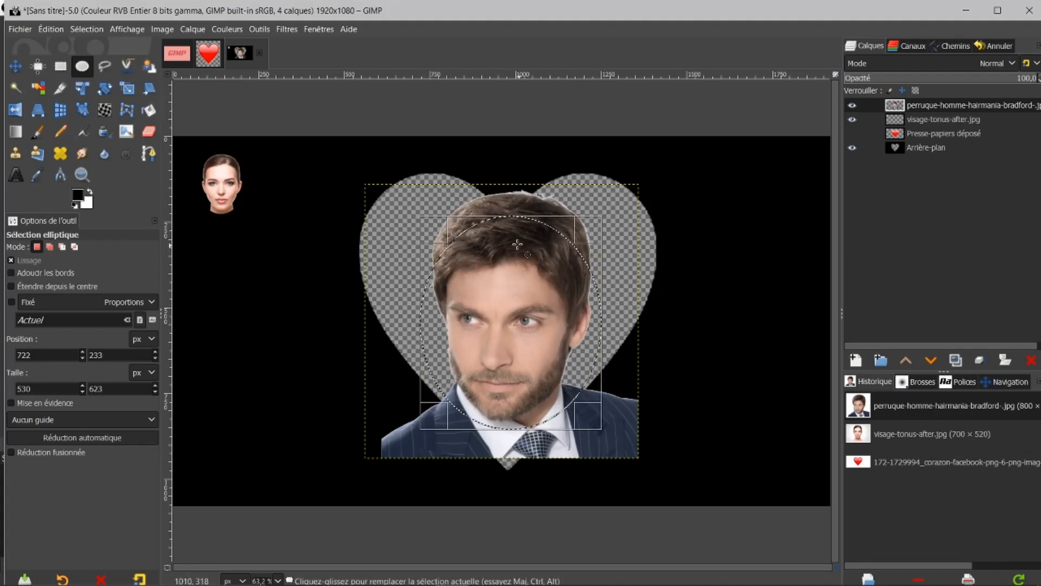
{"action": "left_click_drag", "start_coordinate": [512, 234], "coordinate": [514, 190]}
{"action": "left_click_drag", "start_coordinate": [590, 283], "coordinate": [603, 283]}
{"action": "left_click_drag", "start_coordinate": [435, 289], "coordinate": [432, 286]}
{"action": "left_click_drag", "start_coordinate": [507, 420], "coordinate": [504, 421]}
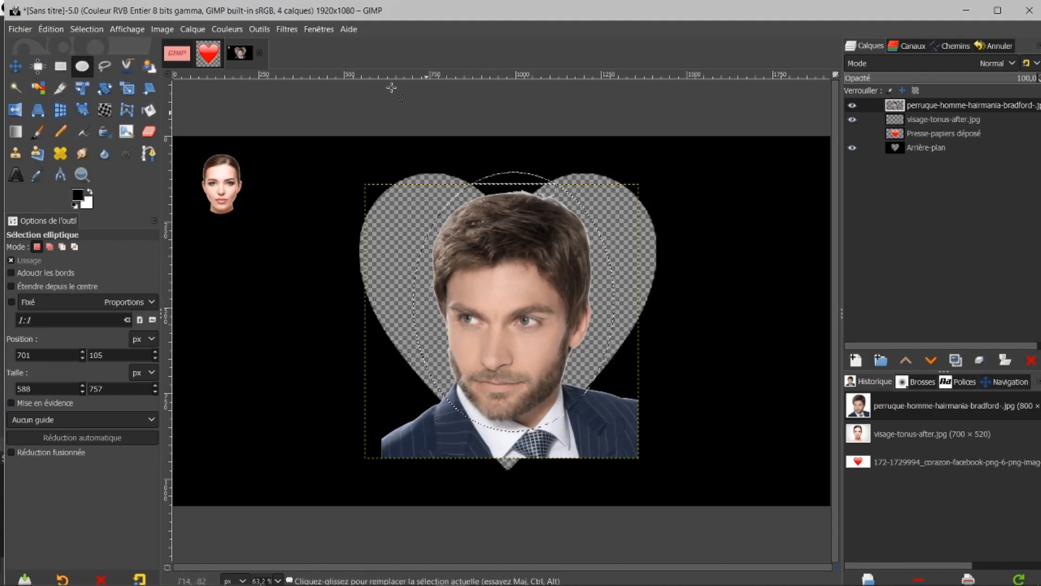
Step: Erase everything outside the ellipse around the man's head by inverting the selection, and leave nothing selected
{"action": "left_click", "coordinate": [92, 30]}
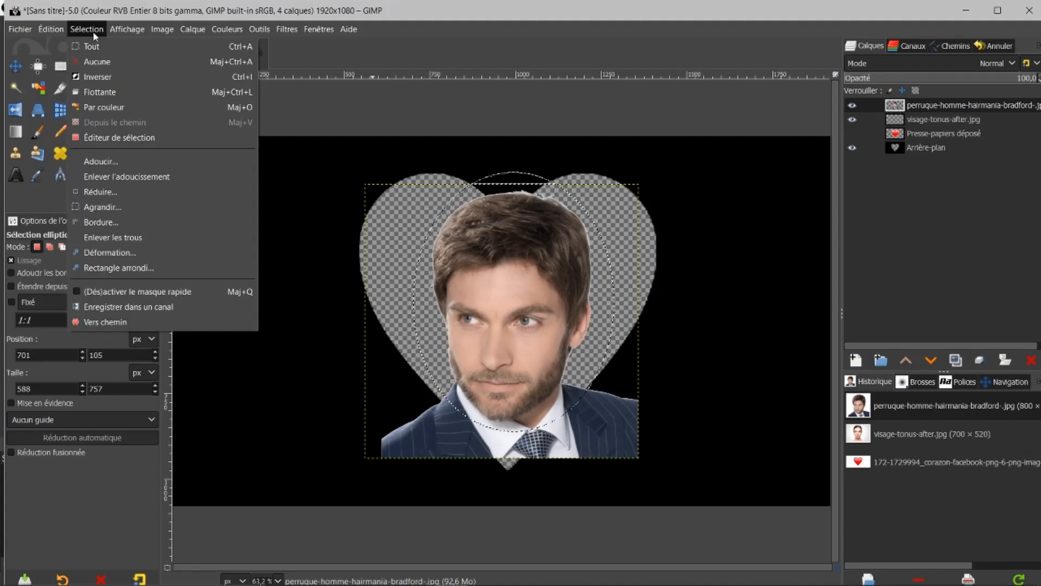
{"action": "left_click", "coordinate": [86, 78]}
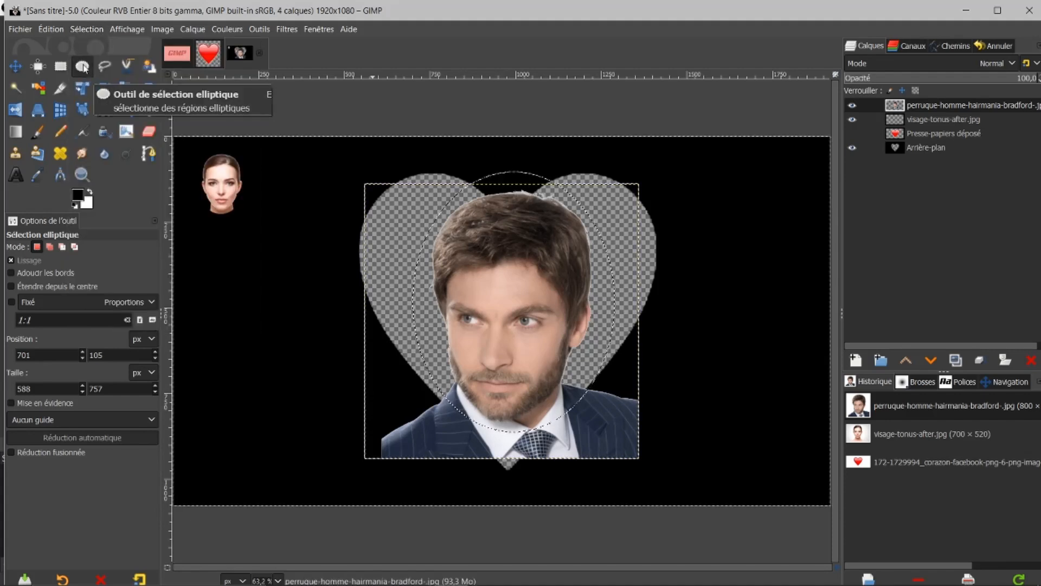
{"action": "key", "text": "Delete"}
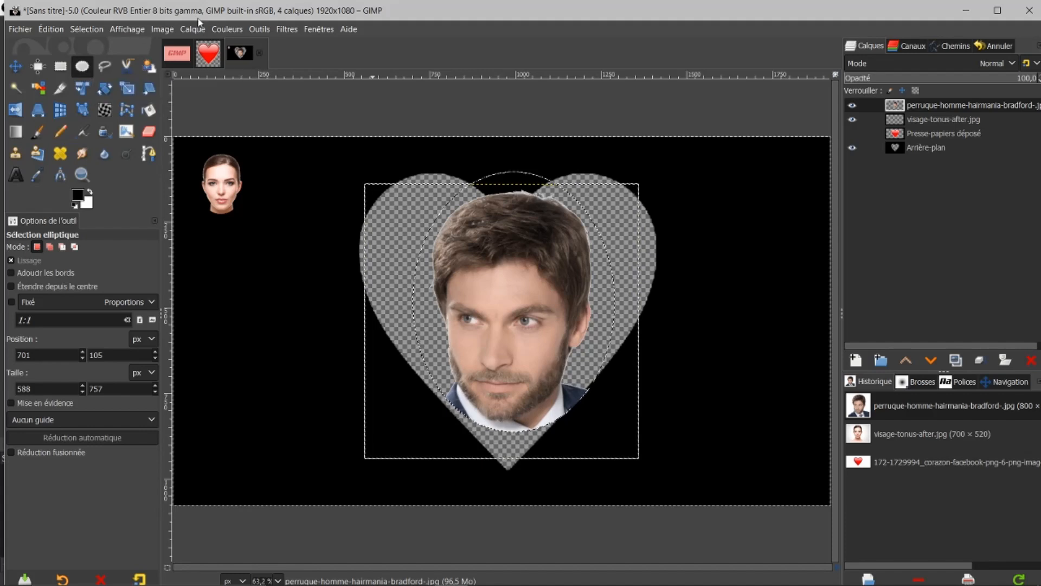
{"action": "left_click", "coordinate": [93, 28]}
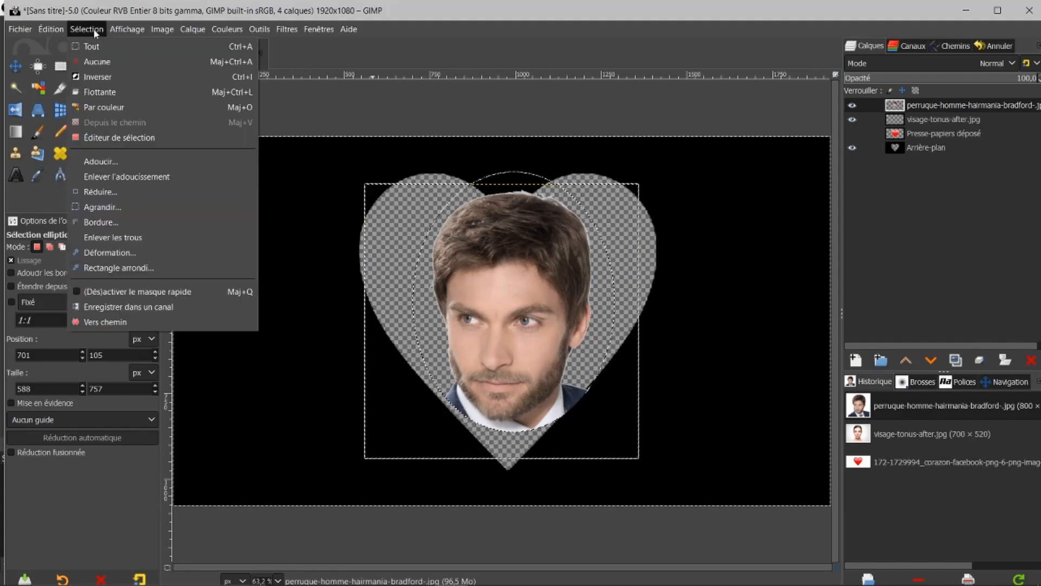
{"action": "left_click", "coordinate": [91, 63]}
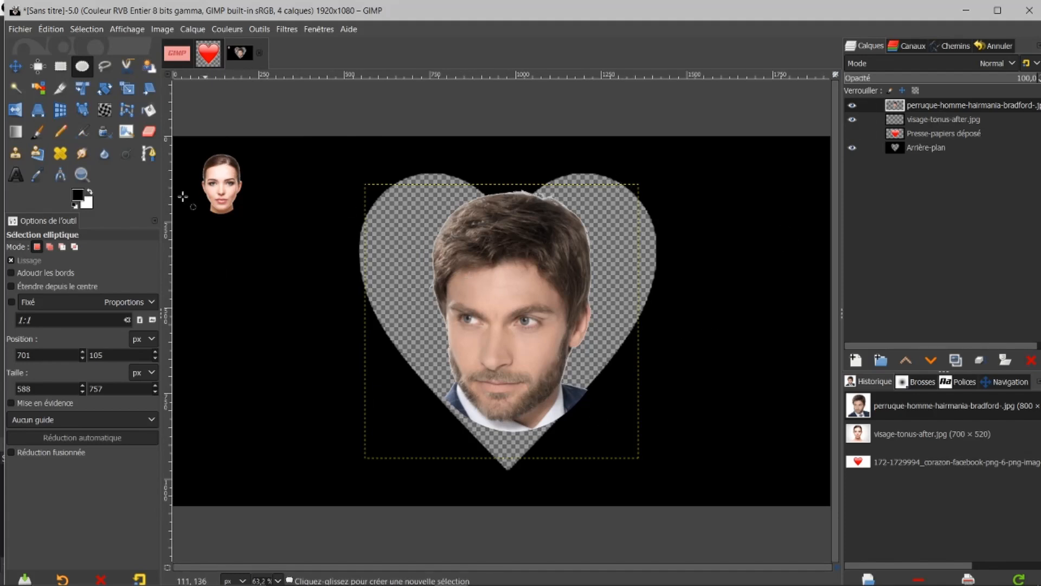
Step: Scale the man's head layer proportionally to 215 x 215 px and place it over the woman's head in the black area
{"action": "left_click", "coordinate": [127, 88]}
{"action": "left_click", "coordinate": [446, 261]}
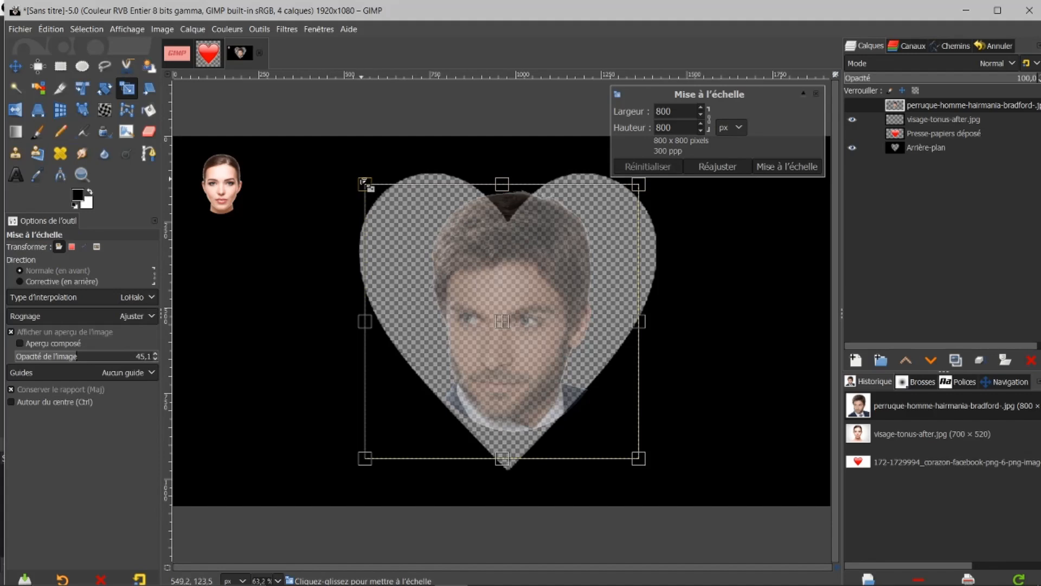
{"action": "left_click_drag", "start_coordinate": [374, 182], "coordinate": [568, 356]}
{"action": "left_click_drag", "start_coordinate": [606, 423], "coordinate": [235, 265]}
{"action": "left_click_drag", "start_coordinate": [270, 216], "coordinate": [258, 231]}
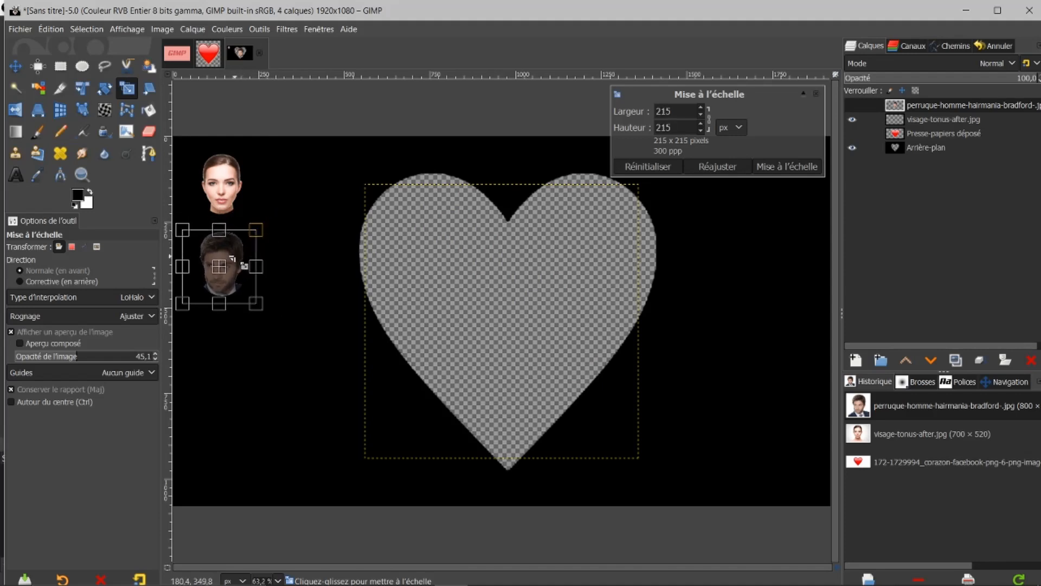
{"action": "left_click_drag", "start_coordinate": [228, 273], "coordinate": [230, 198]}
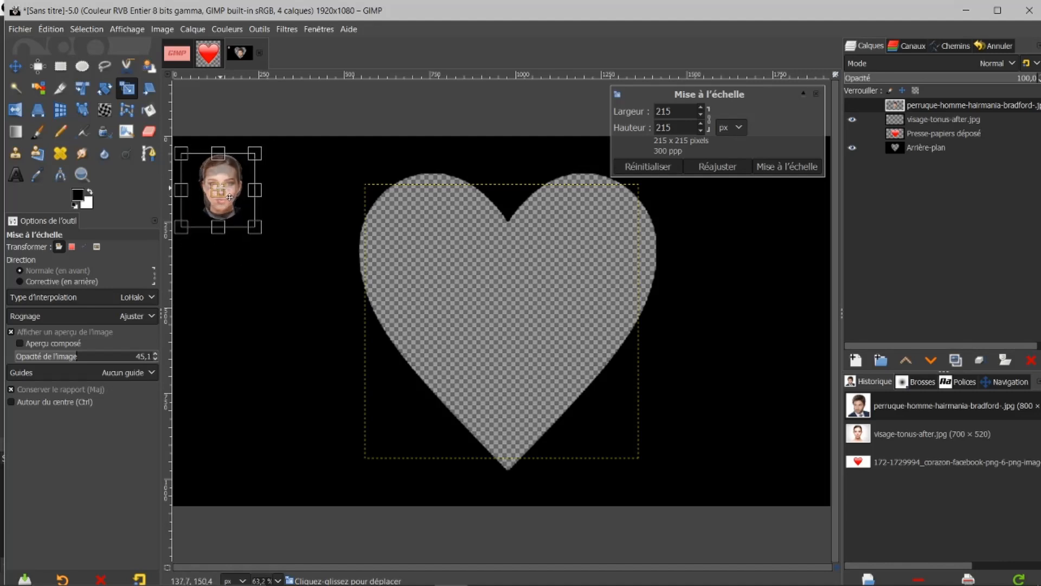
{"action": "left_click", "coordinate": [784, 168]}
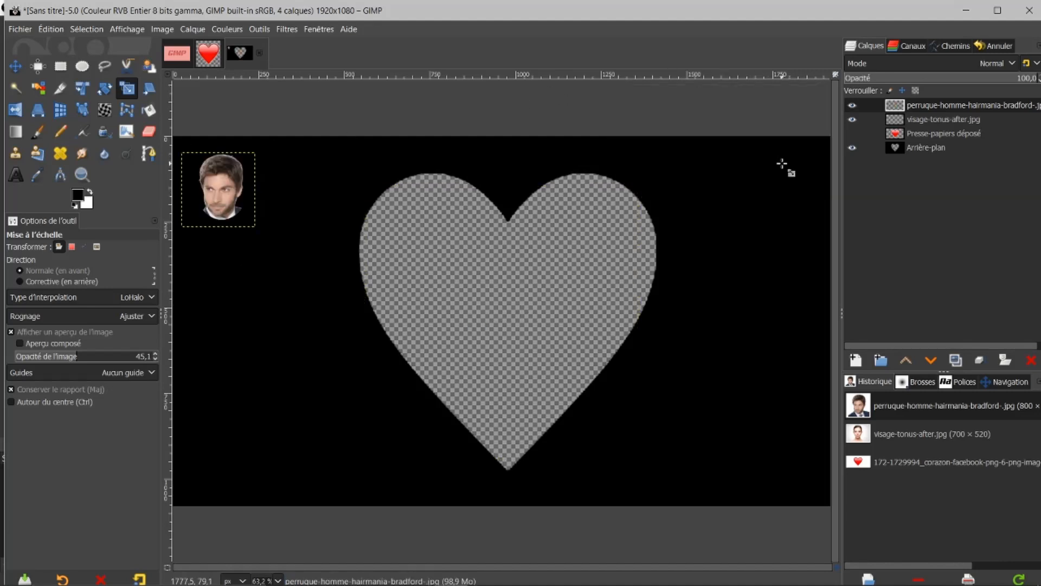
Step: Resize the perruque-homme-hairmania-bradford-.jpg layer's boundary to the image dimensions and check the head underneath by toggling the layer's visibility
{"action": "right_click", "coordinate": [934, 108]}
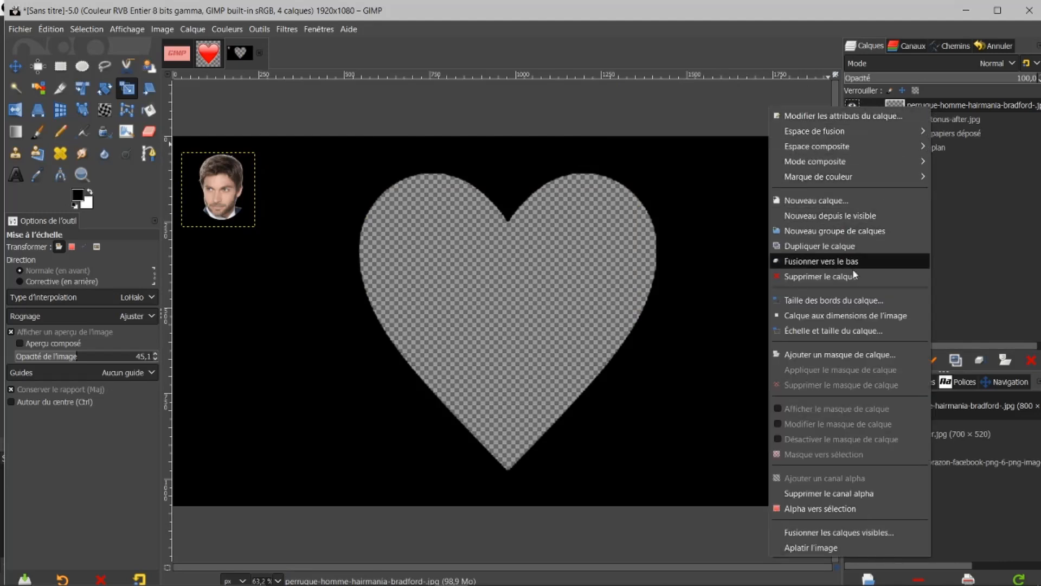
{"action": "left_click", "coordinate": [821, 316]}
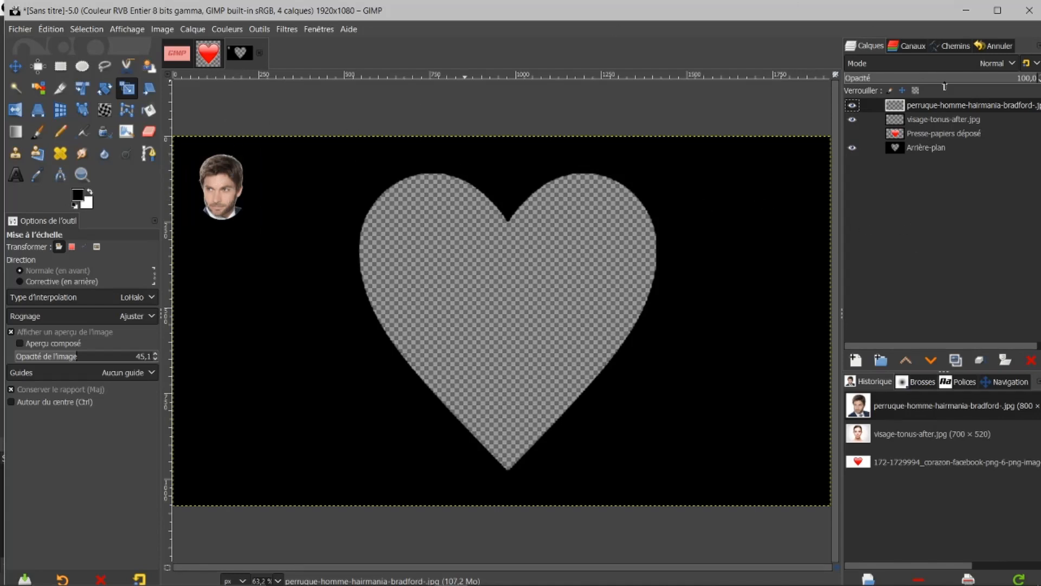
{"action": "left_click", "coordinate": [850, 105]}
{"action": "left_click", "coordinate": [851, 105]}
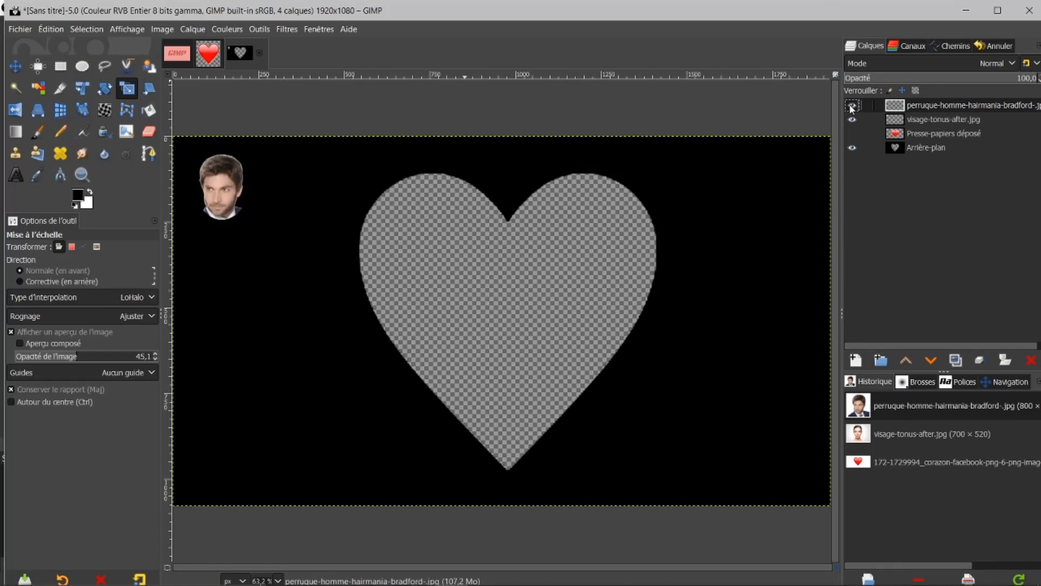
Step: Fill the heart with both faces by running G'MIC's Pack Sprites from the Arrière-plan layer with the current settings on all layers
{"action": "left_click", "coordinate": [924, 147]}
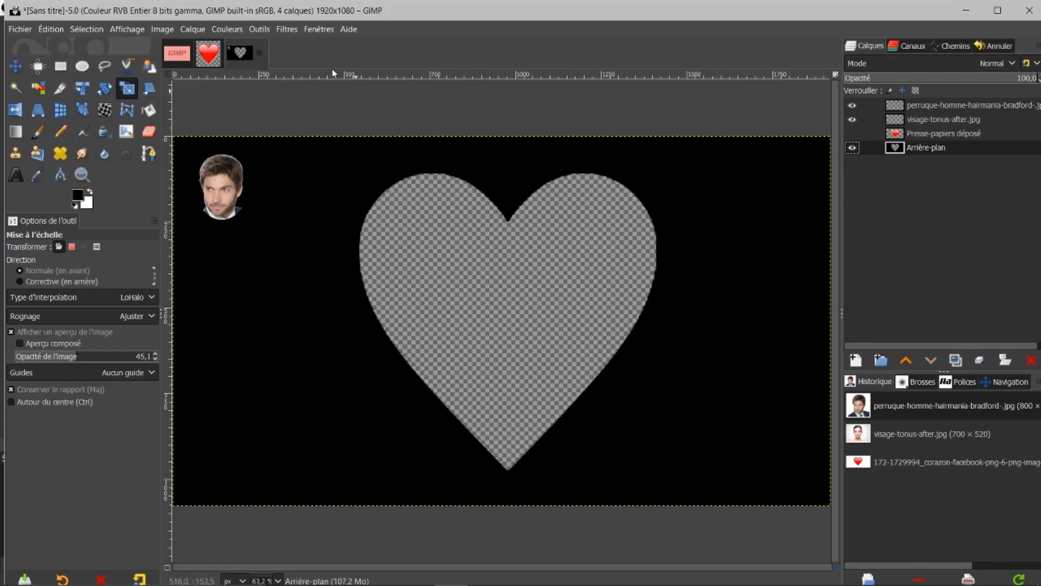
{"action": "left_click", "coordinate": [288, 29]}
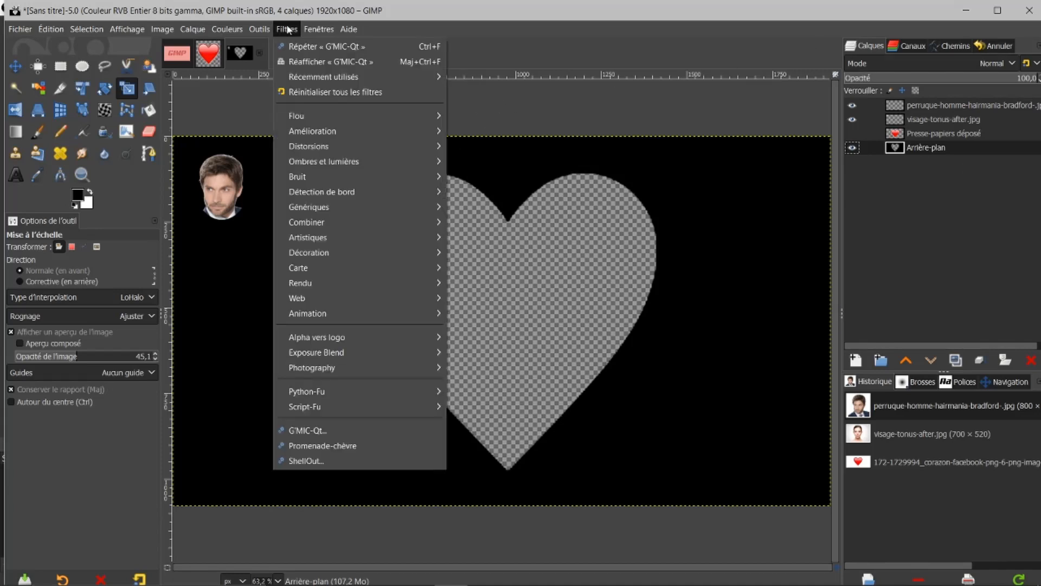
{"action": "left_click", "coordinate": [300, 60]}
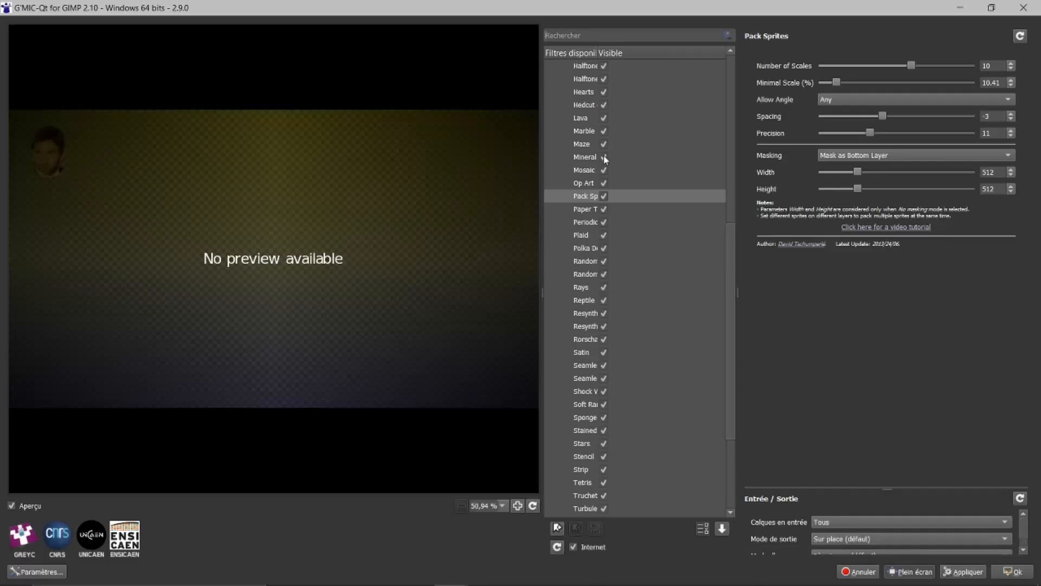
{"action": "left_click_drag", "start_coordinate": [599, 52], "coordinate": [662, 78]}
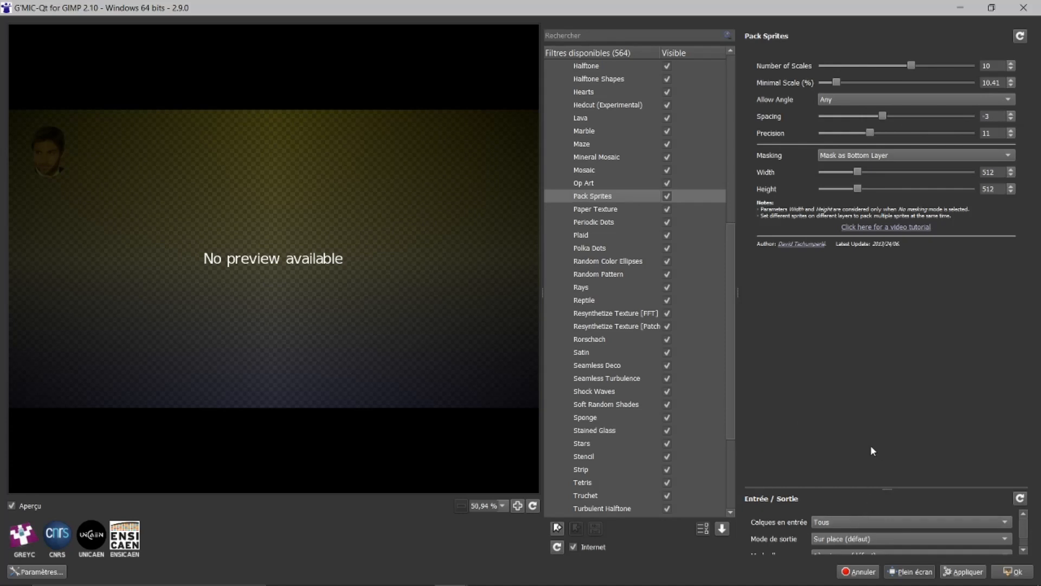
{"action": "left_click", "coordinate": [1009, 571]}
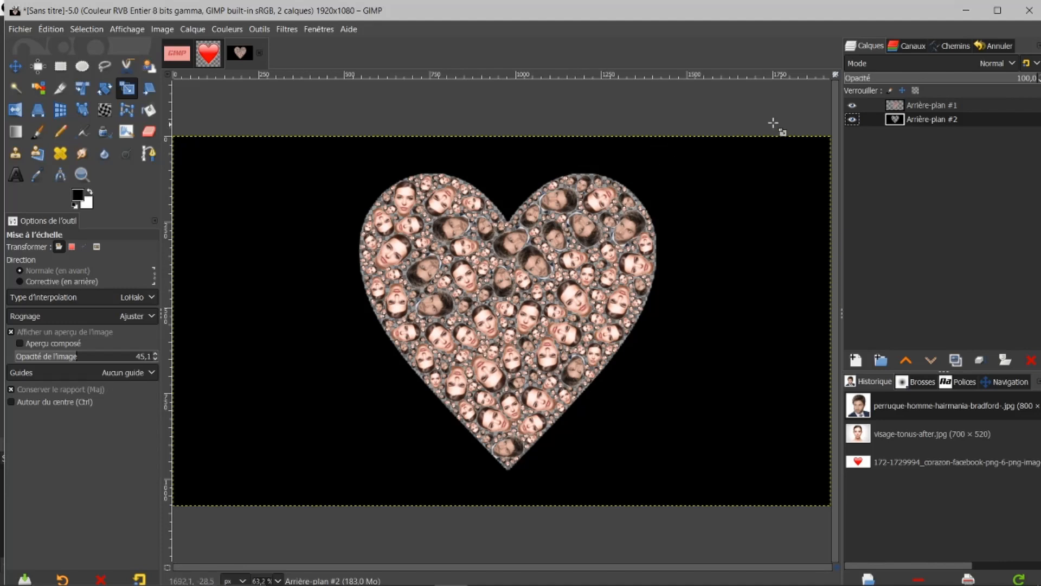
Step: Add a transparent 1920 x 1080 px layer and move it to the bottom of the layer stack
{"action": "left_click", "coordinate": [855, 360]}
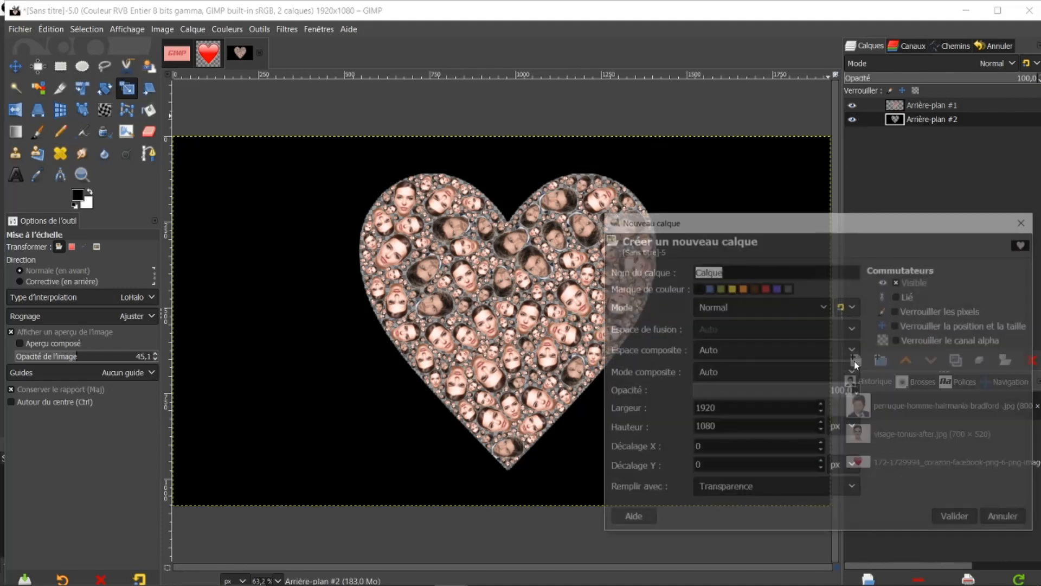
{"action": "left_click", "coordinate": [956, 519]}
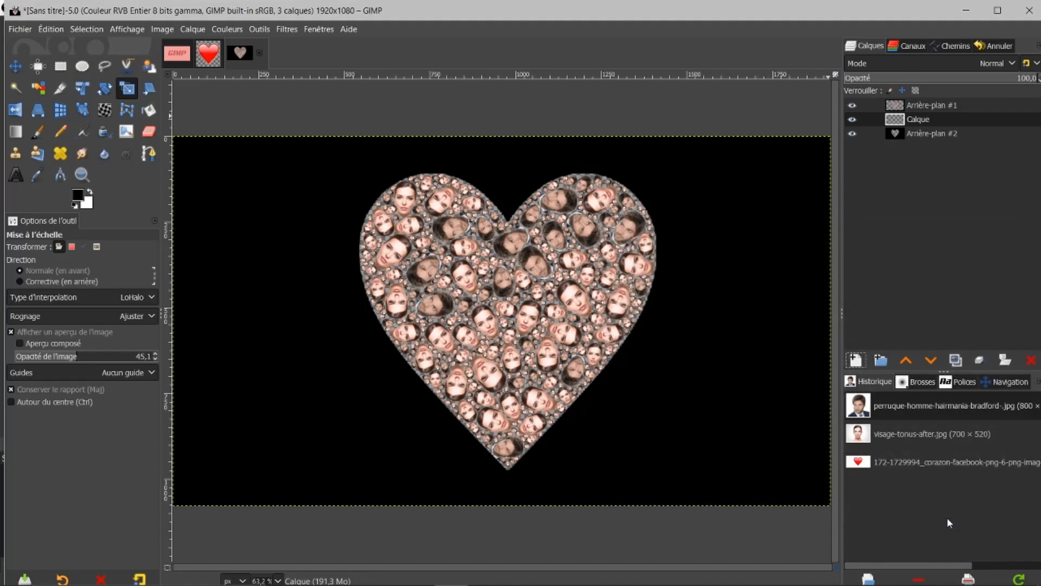
{"action": "left_click", "coordinate": [929, 360]}
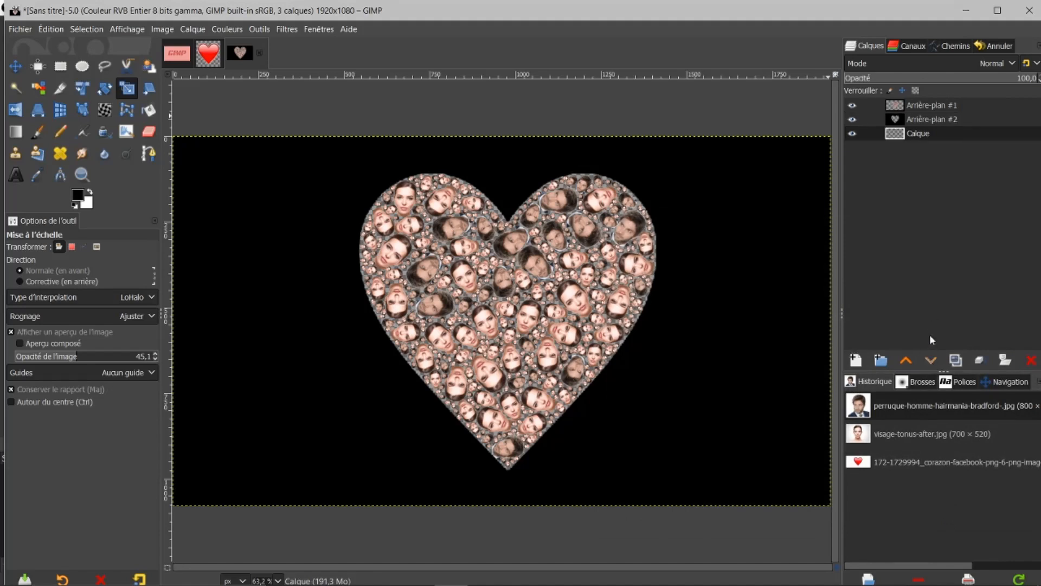
Step: Set the foreground colour to the light red from the colour history and fill the whole bottom layer with it
{"action": "left_click", "coordinate": [79, 194]}
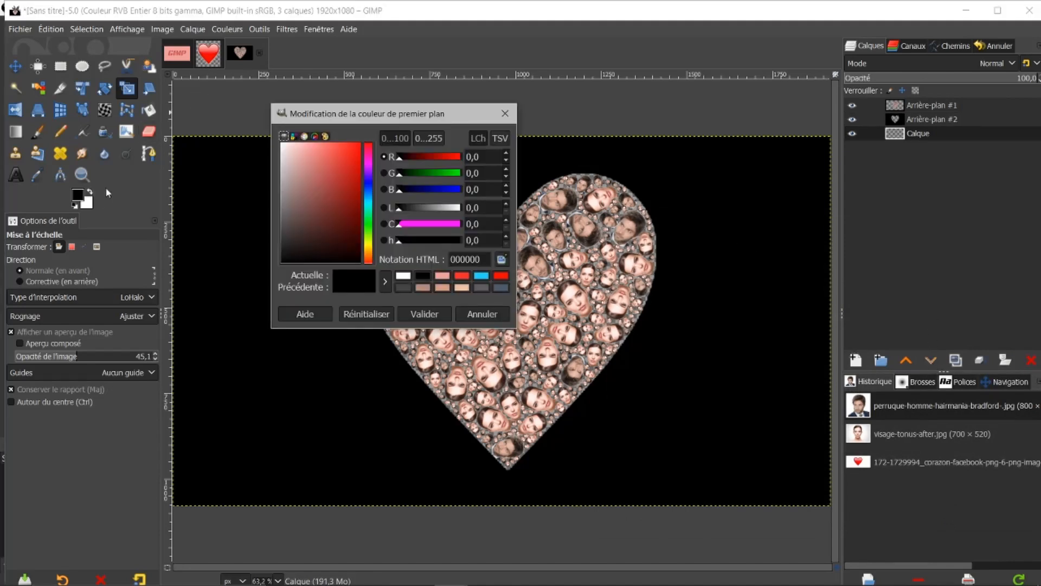
{"action": "left_click", "coordinate": [462, 275]}
{"action": "left_click", "coordinate": [428, 308]}
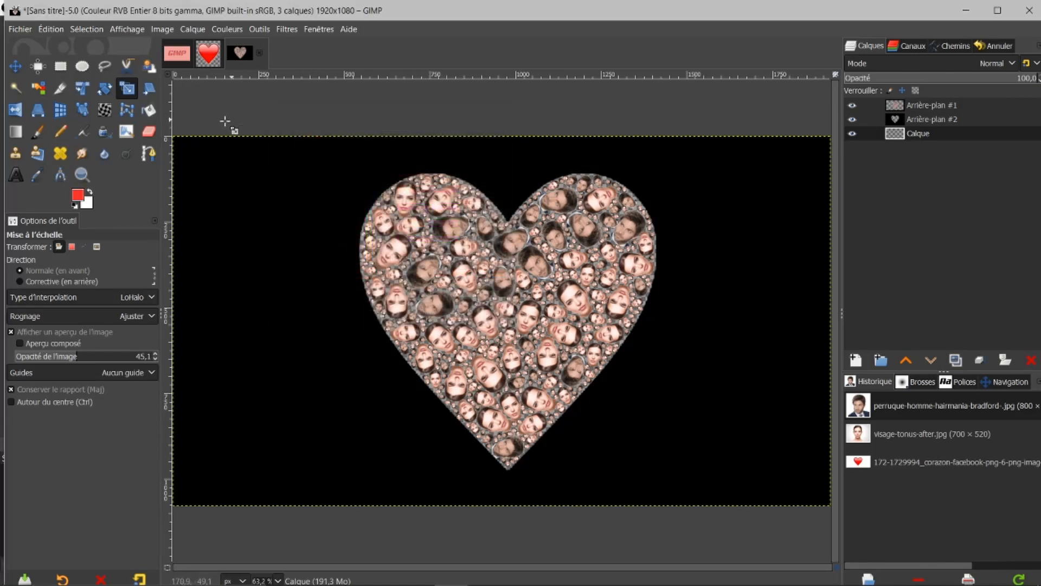
{"action": "left_click", "coordinate": [287, 293]}
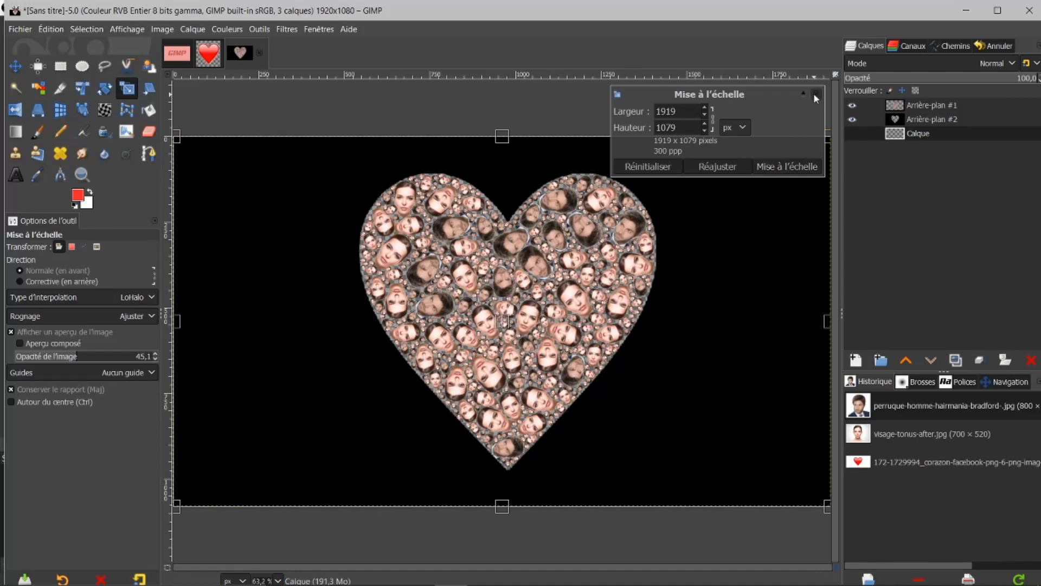
{"action": "left_click", "coordinate": [816, 93]}
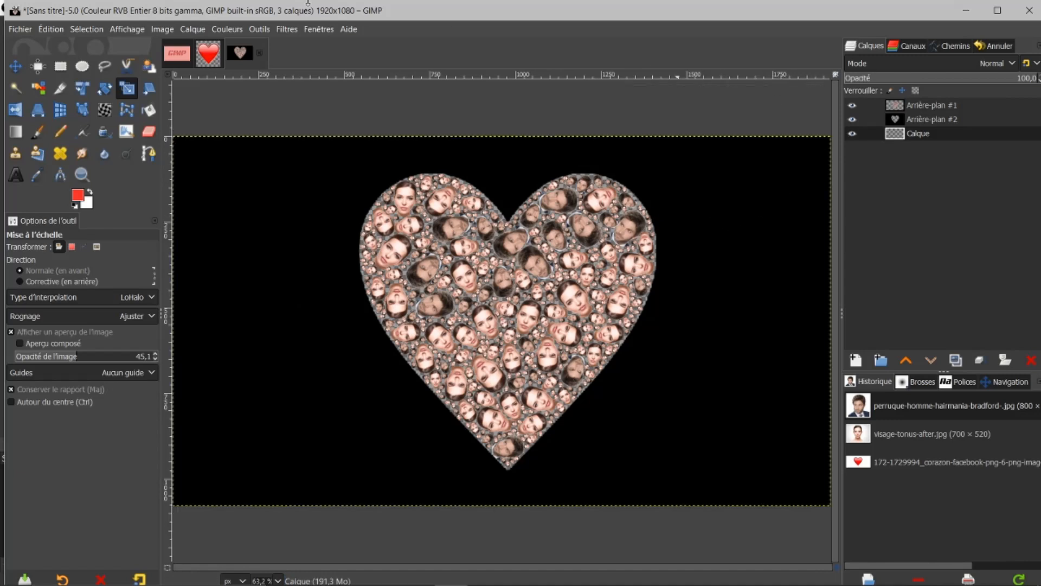
{"action": "left_click", "coordinate": [148, 110]}
{"action": "left_click", "coordinate": [278, 244]}
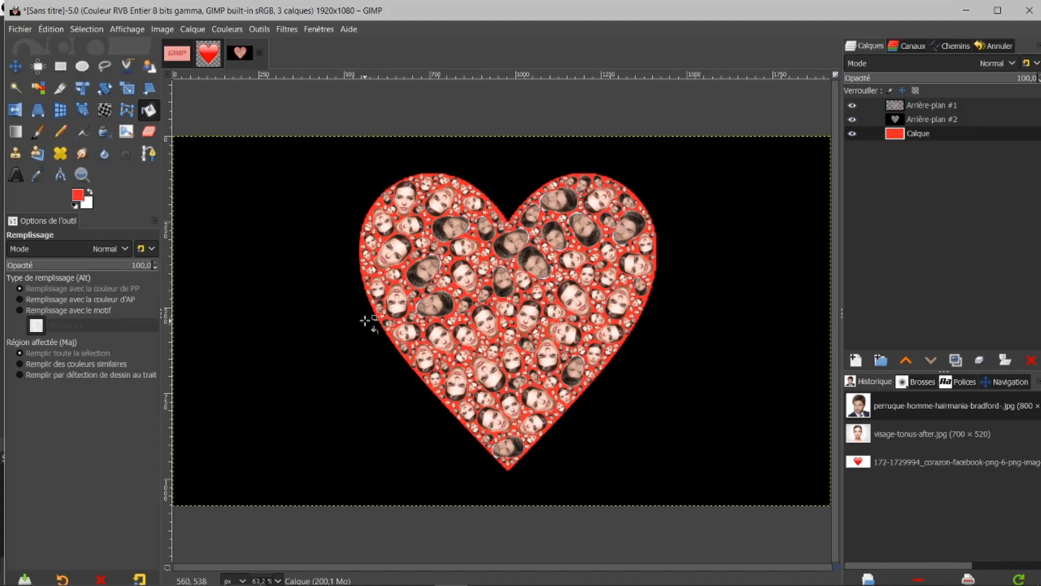
Step: Examine the packed faces alone by hiding the black Arrière-plan #2 layer and the red layer, and show both layers again
{"action": "left_click", "coordinate": [853, 119]}
{"action": "left_click", "coordinate": [853, 134]}
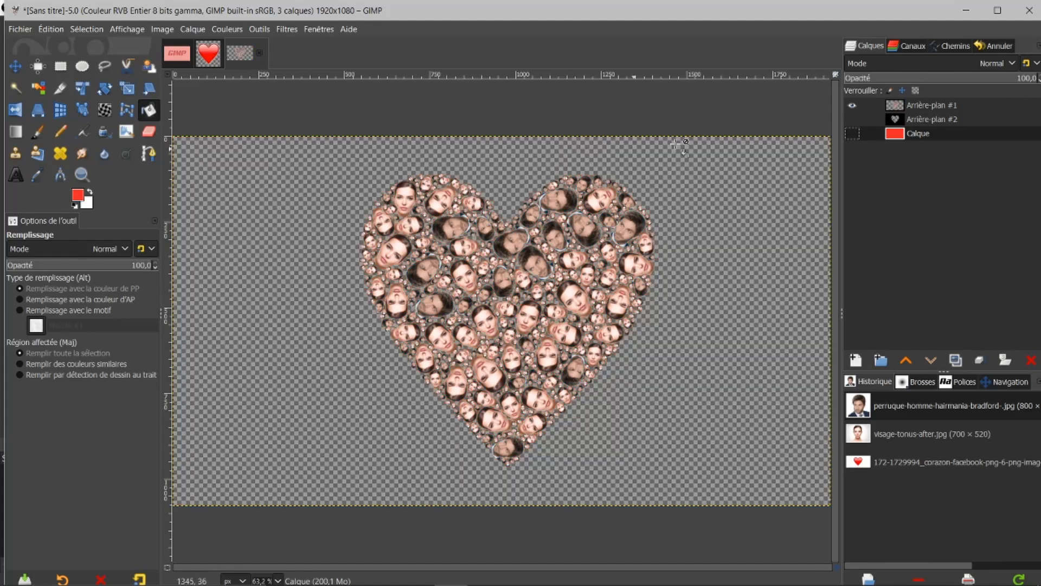
{"action": "left_click", "coordinate": [853, 120]}
{"action": "left_click", "coordinate": [852, 134]}
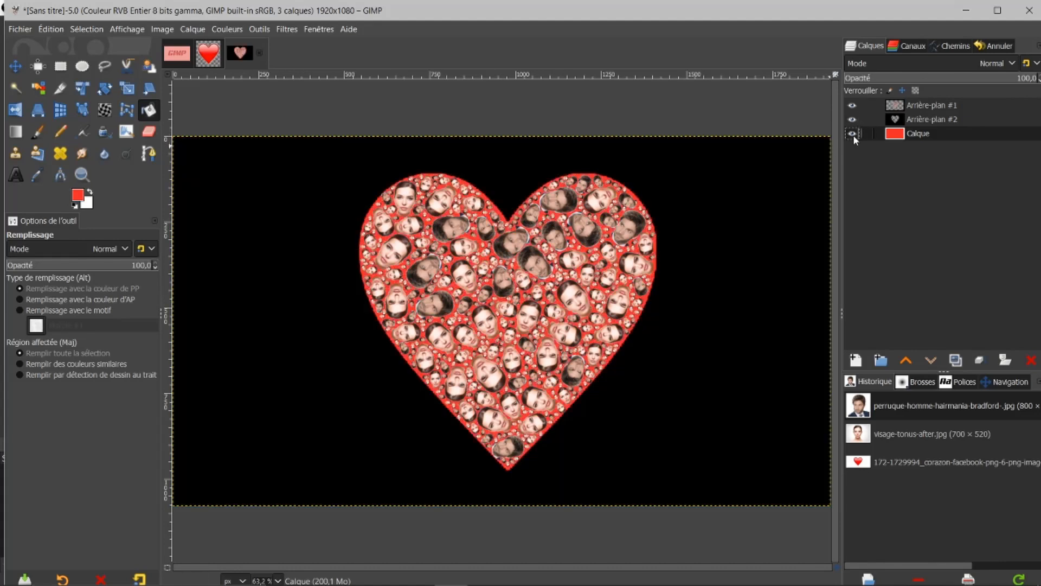